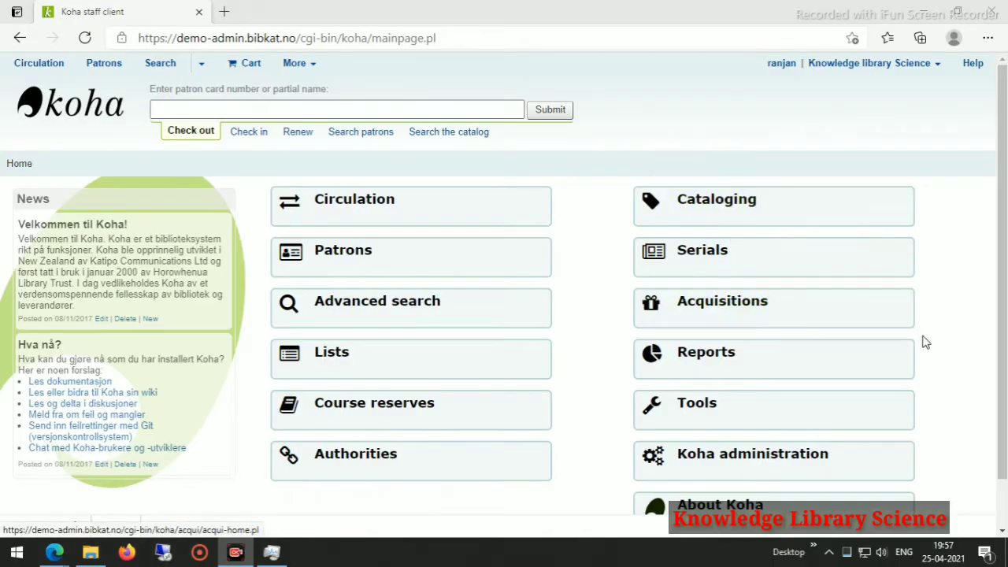
Go from Koha administration to the Patron categories page listing the 13 existing categories.
scroll(728, 409, down, 1)
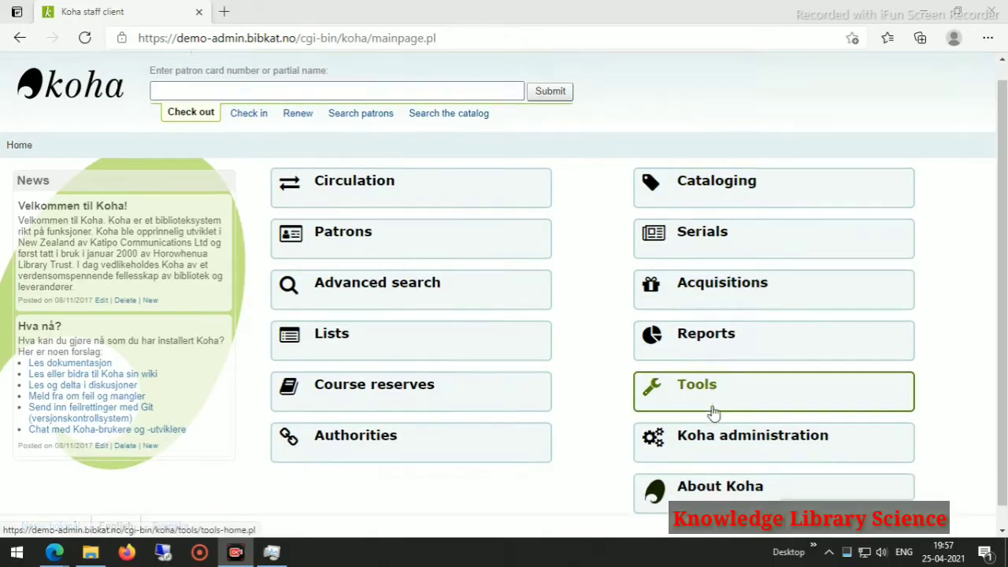
click(728, 409)
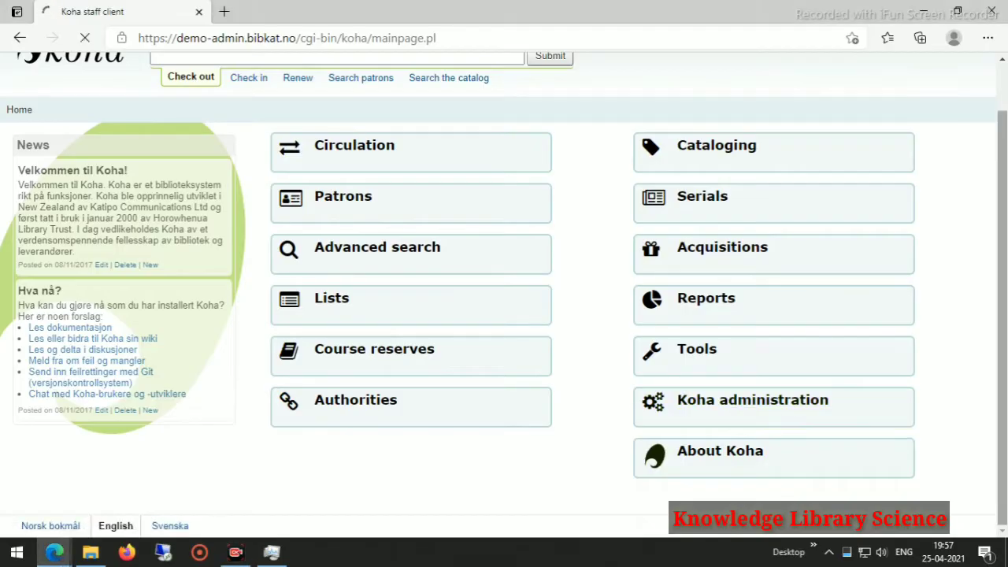
scroll(378, 288, down, 5)
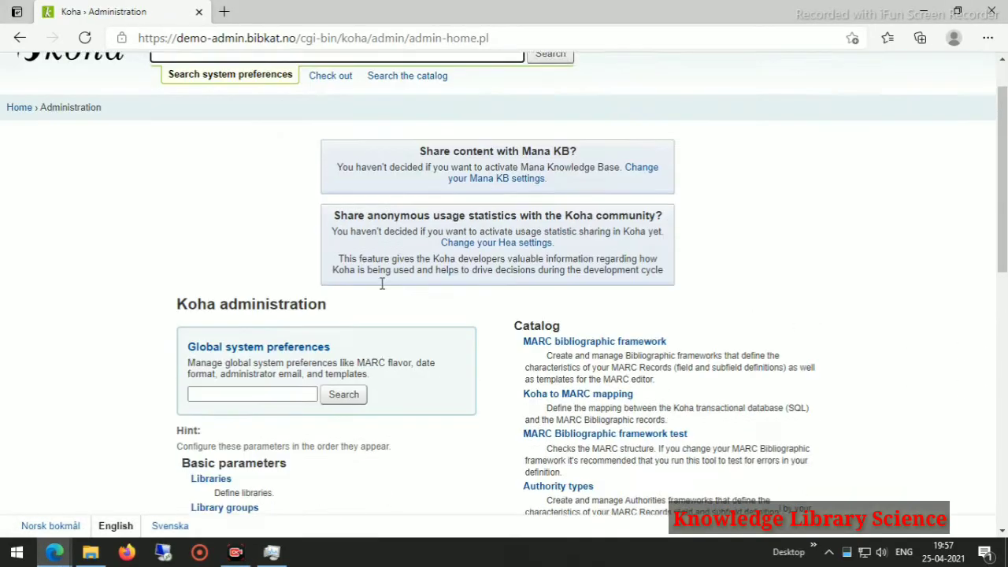
scroll(378, 288, down, 3)
scroll(315, 242, up, 2)
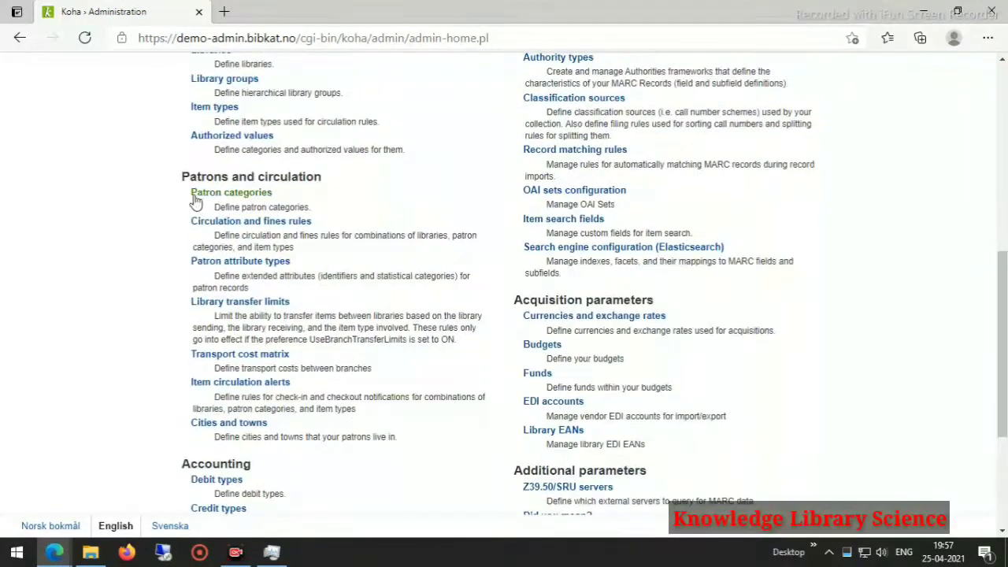
click(226, 198)
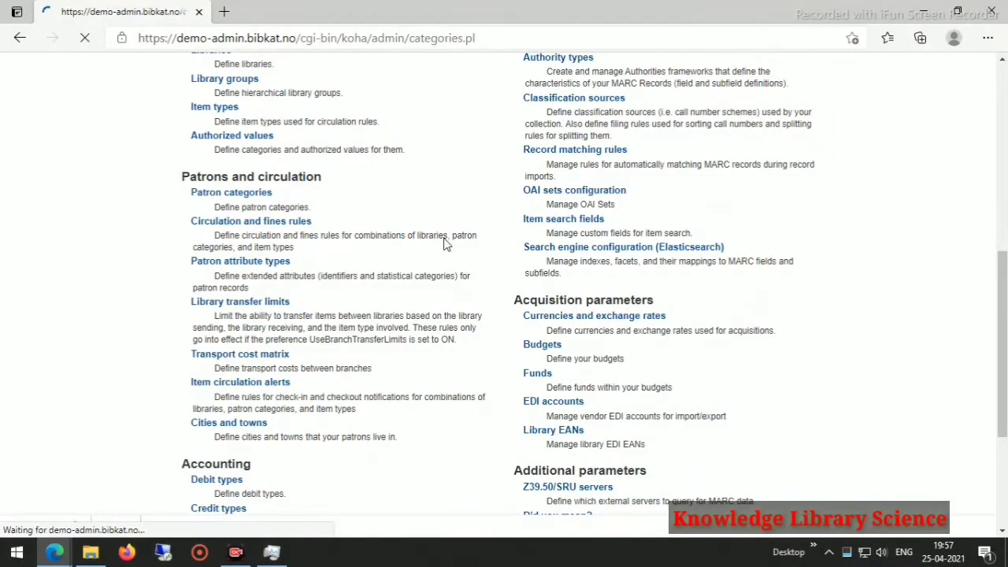
scroll(241, 270, down, 3)
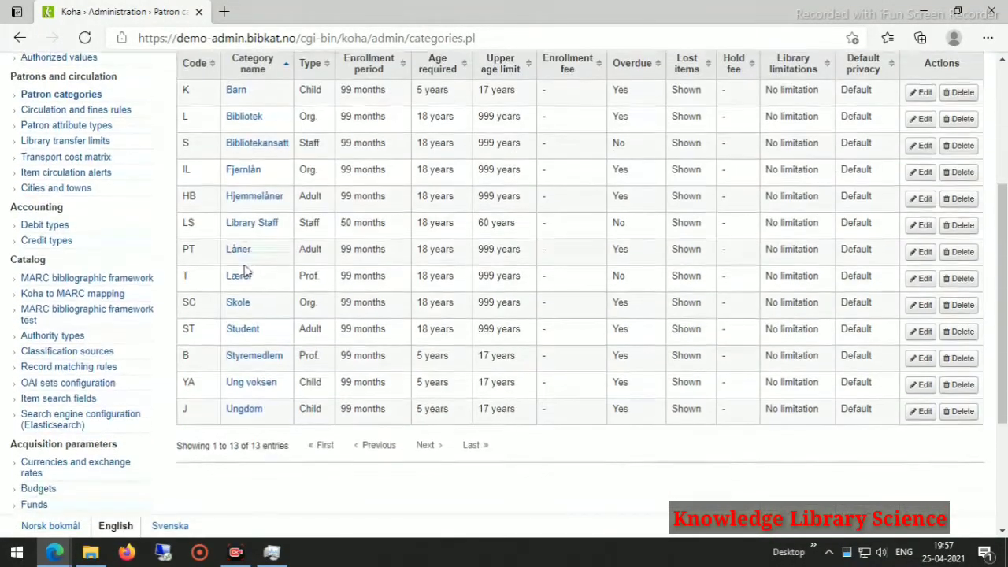
scroll(291, 260, up, 3)
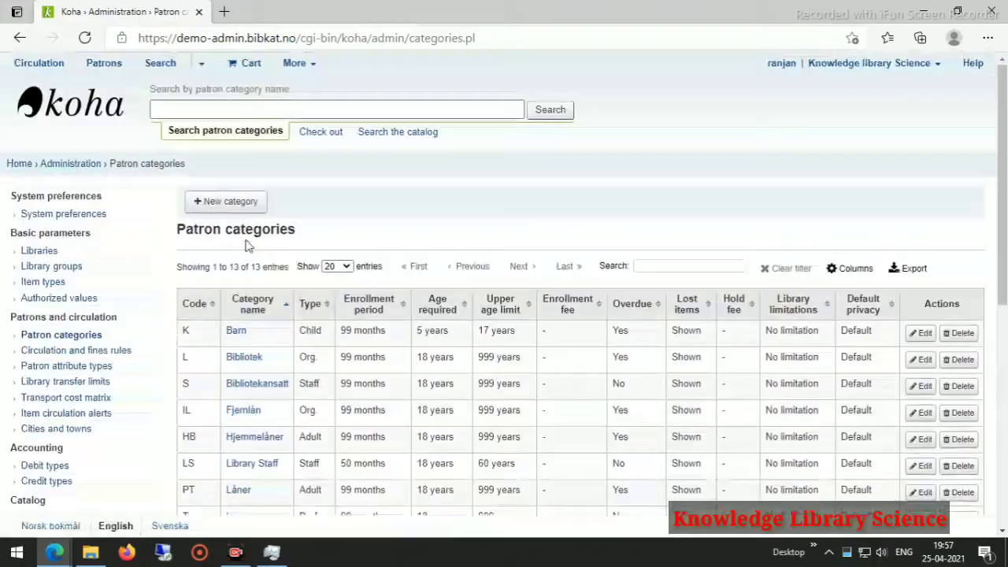
Start a new category with code ST and description Student.
click(220, 205)
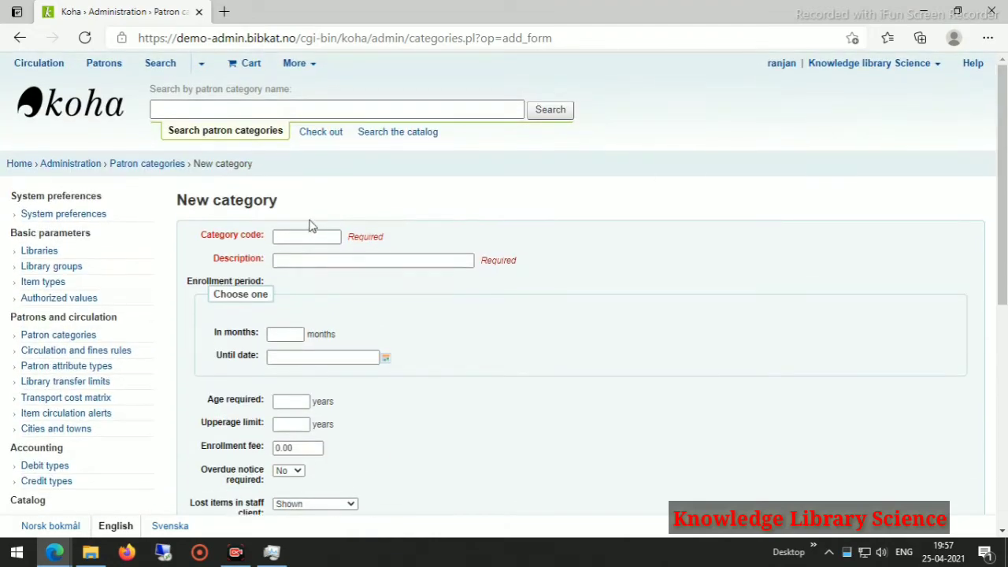
click(307, 234)
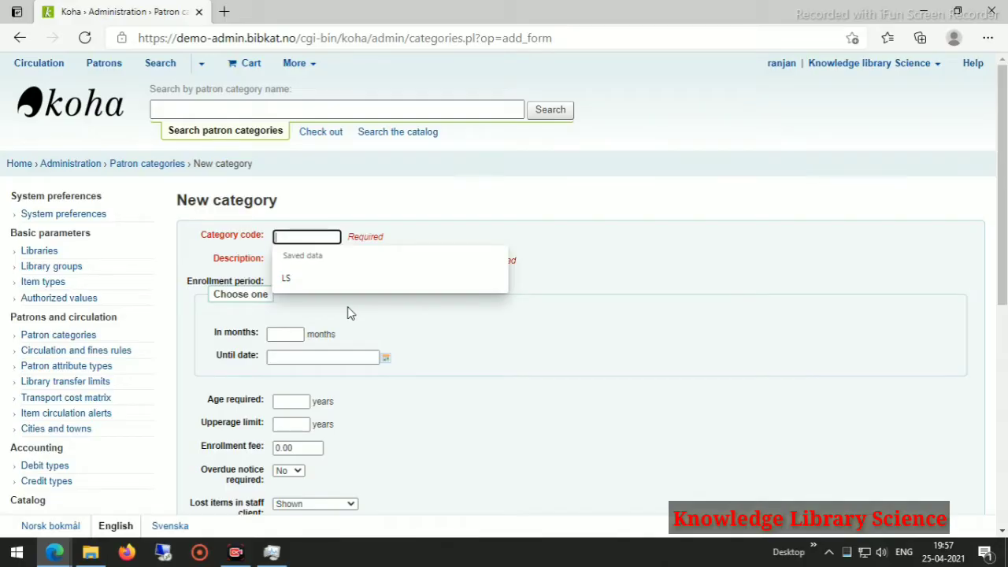
text(S)
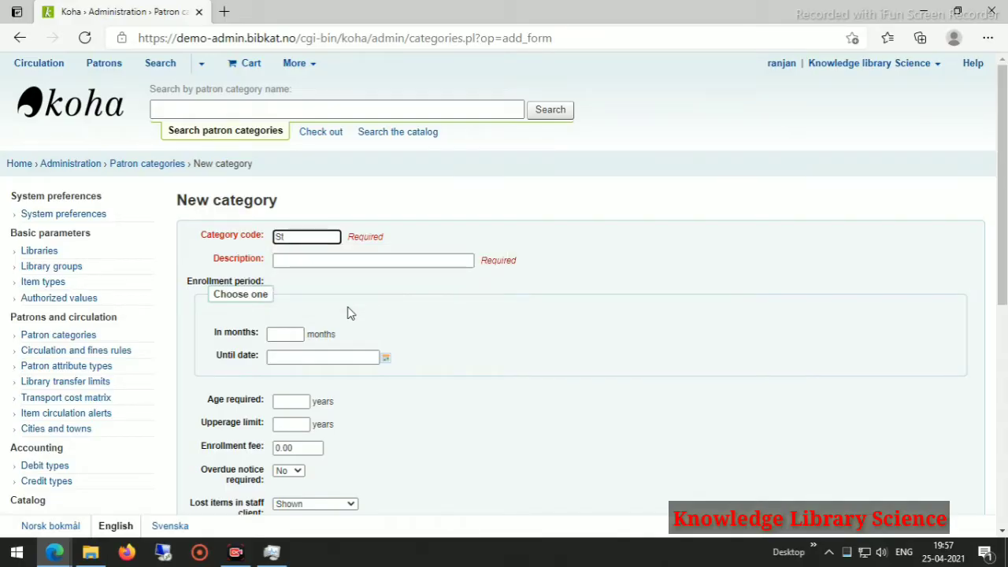
text(T)
click(318, 259)
text(Student)
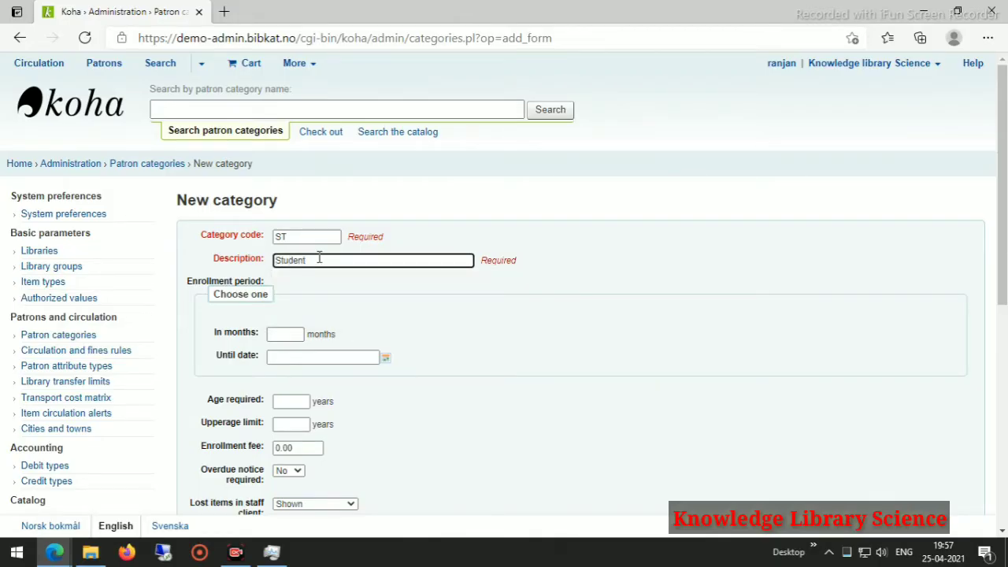
Set the enrollment period to 12 months.
click(480, 378)
scroll(454, 371, down, 2)
scroll(452, 371, down, 2)
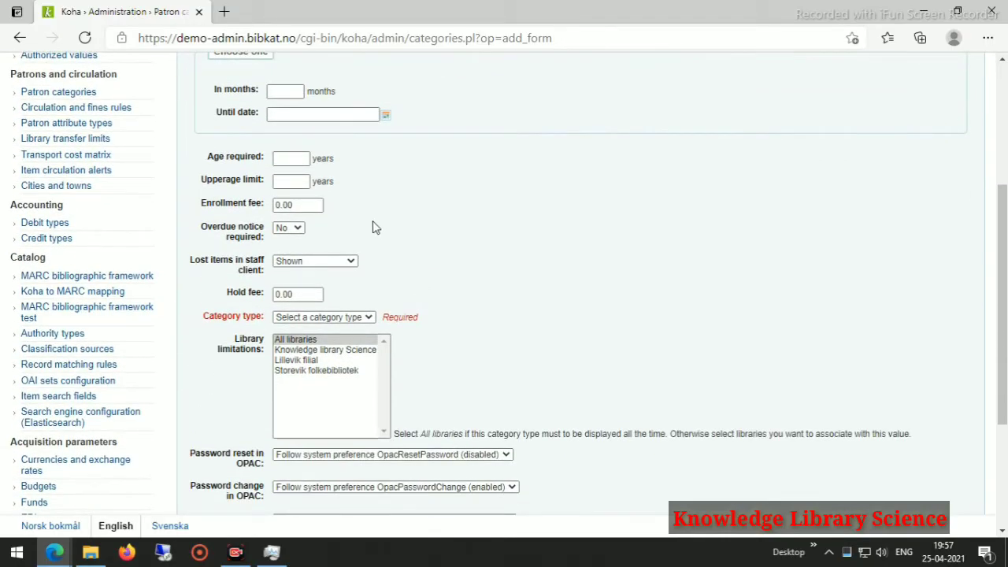
scroll(366, 236, up, 4)
scroll(330, 350, down, 2)
click(291, 213)
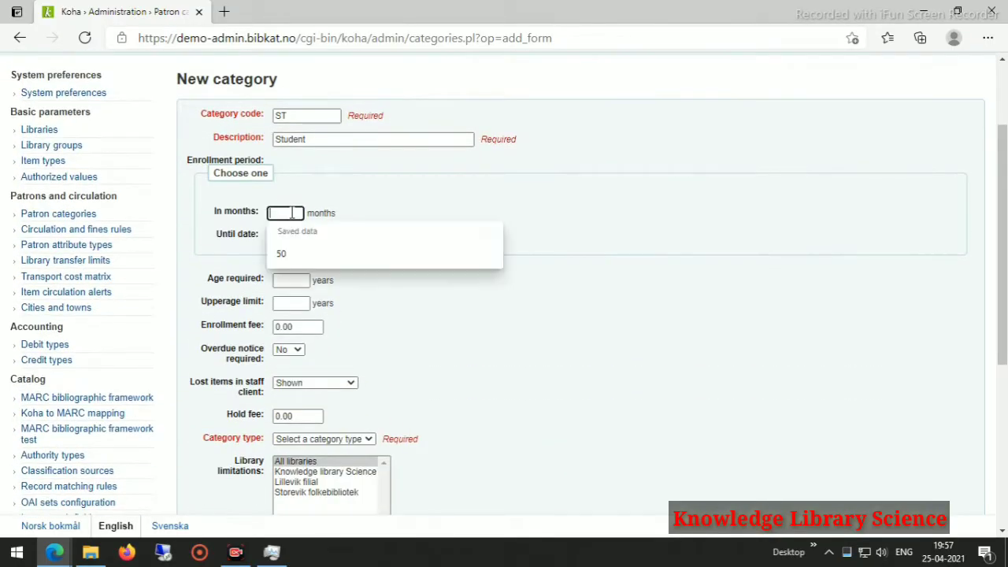
text(1)
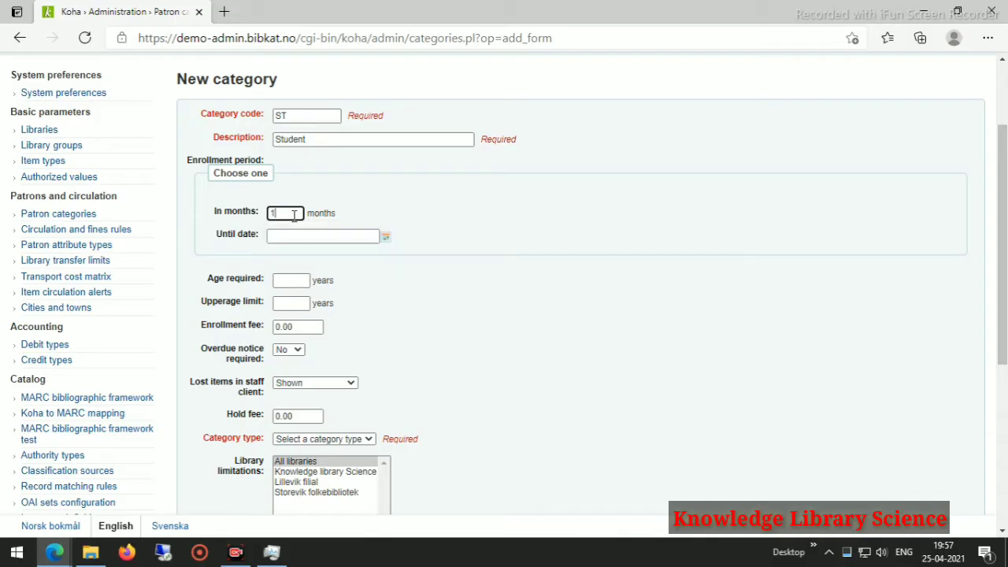
text(2)
Set the required age to 18 and the upper age limit to 60.
click(303, 281)
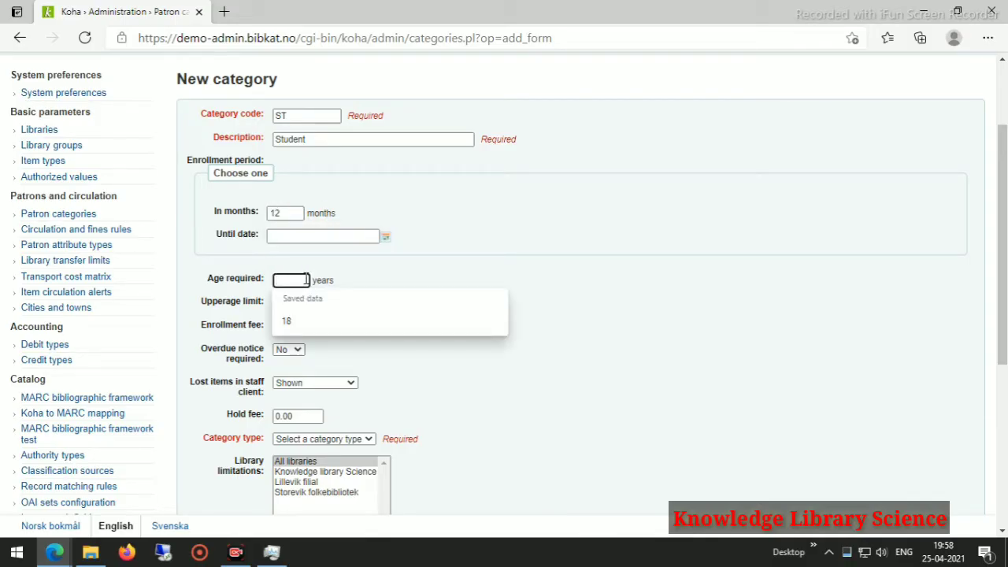
click(286, 321)
scroll(479, 288, down, 3)
click(298, 179)
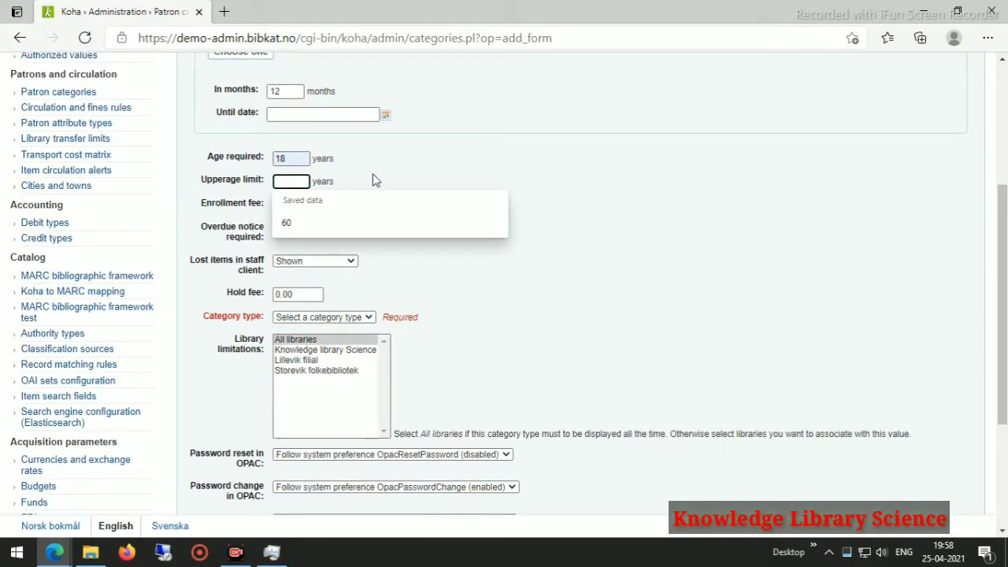
click(301, 221)
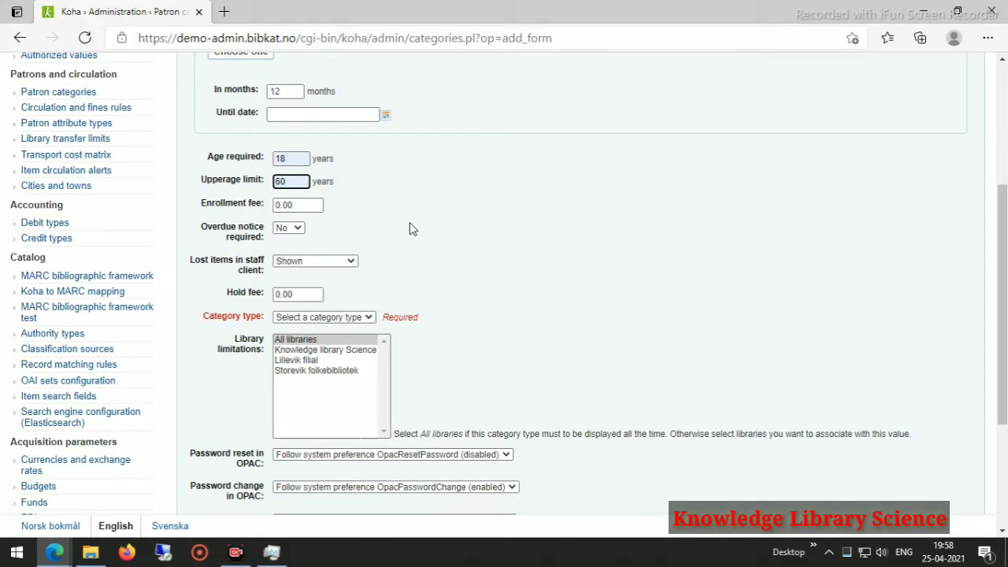
scroll(409, 227, down, 2)
scroll(410, 227, down, 1)
scroll(407, 227, up, 2)
scroll(407, 228, down, 2)
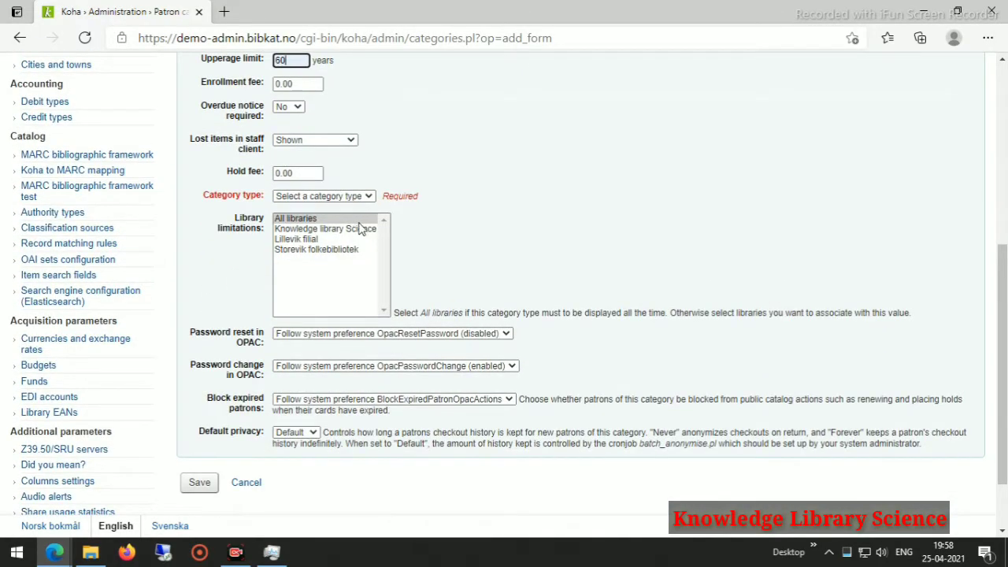
Limit the category to Knowledge library Science and set its type to Adult.
click(297, 229)
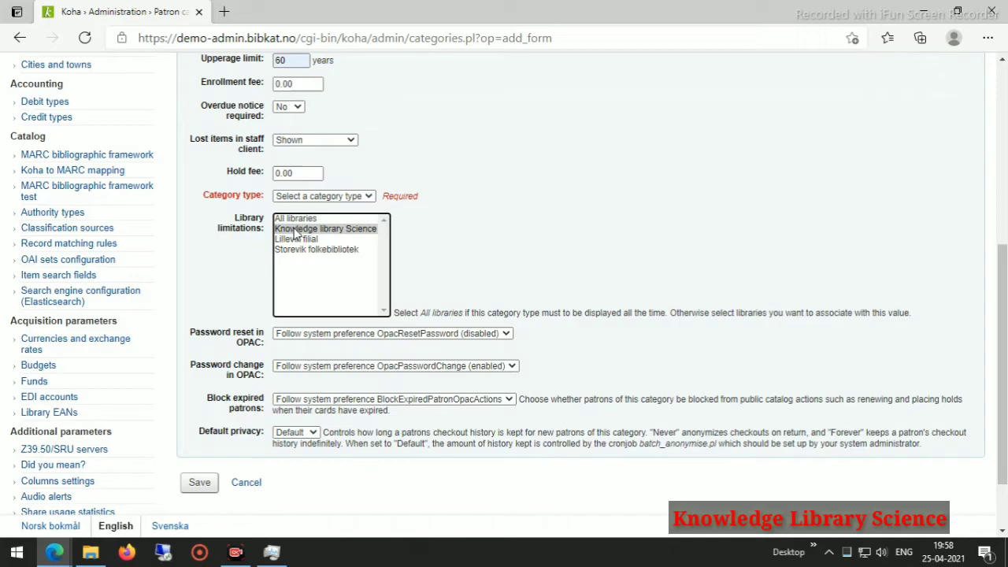
click(450, 226)
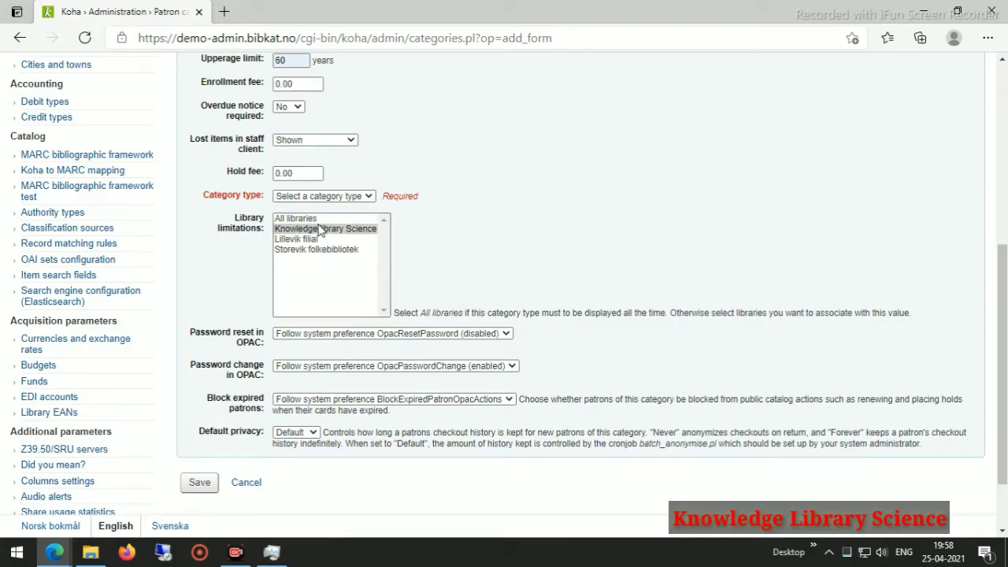
click(370, 197)
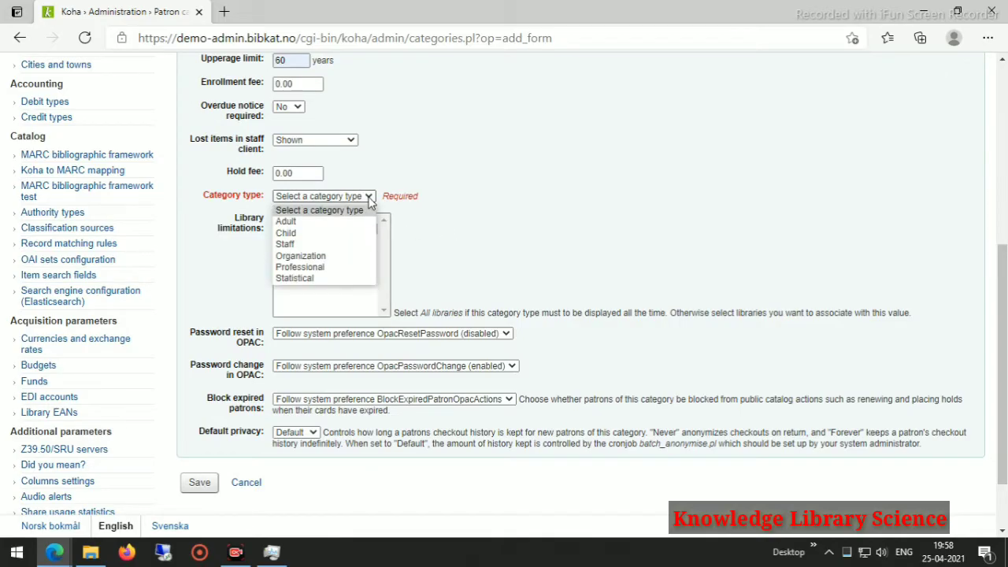
click(287, 222)
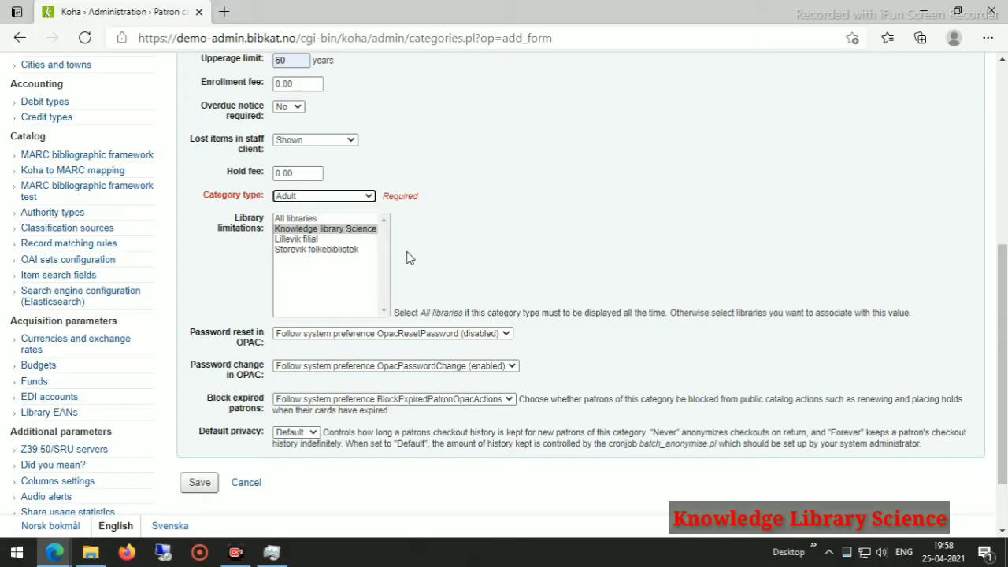
Set both OPAC password reset and OPAC password change to Not allowed.
scroll(409, 258, down, 2)
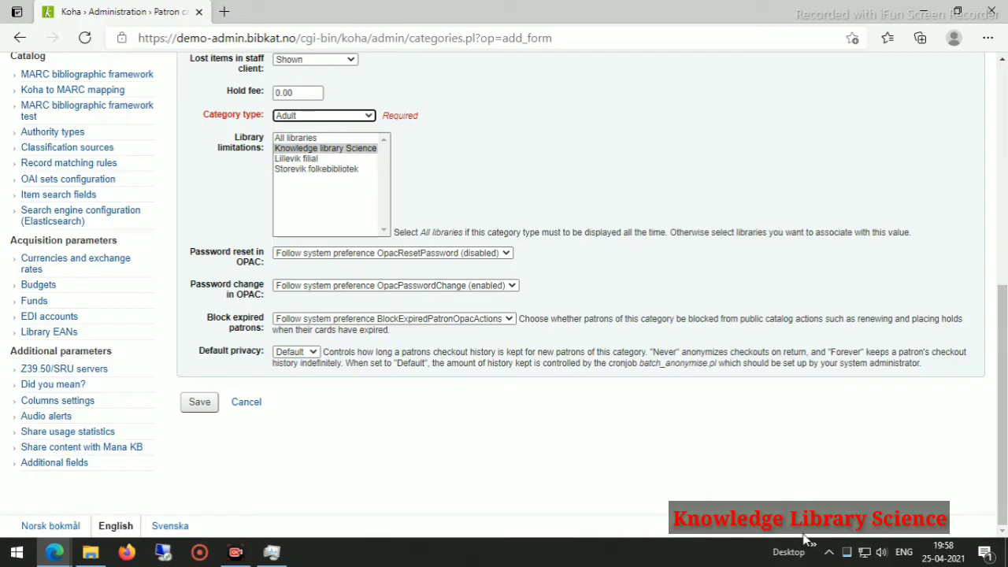
click(382, 253)
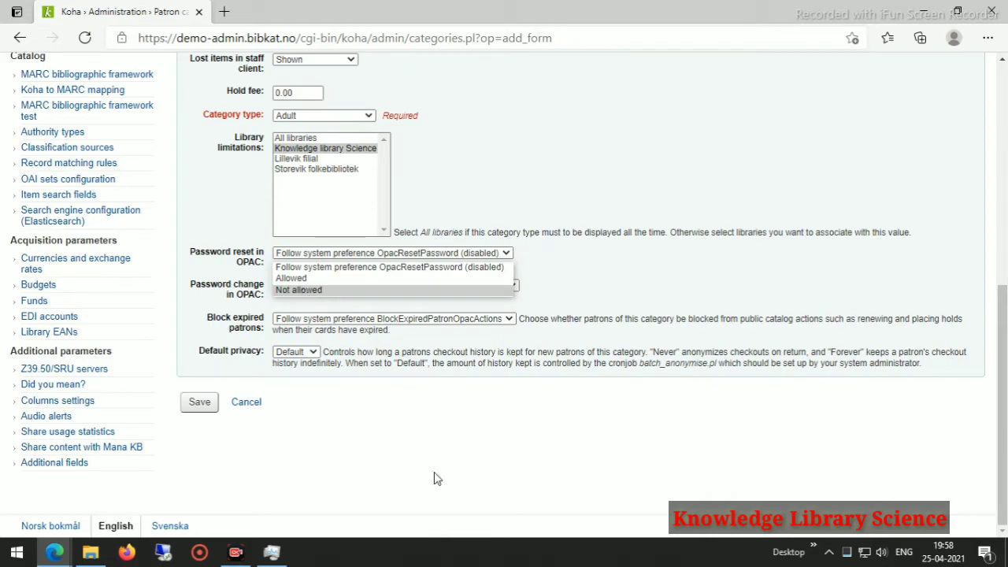
key(Return)
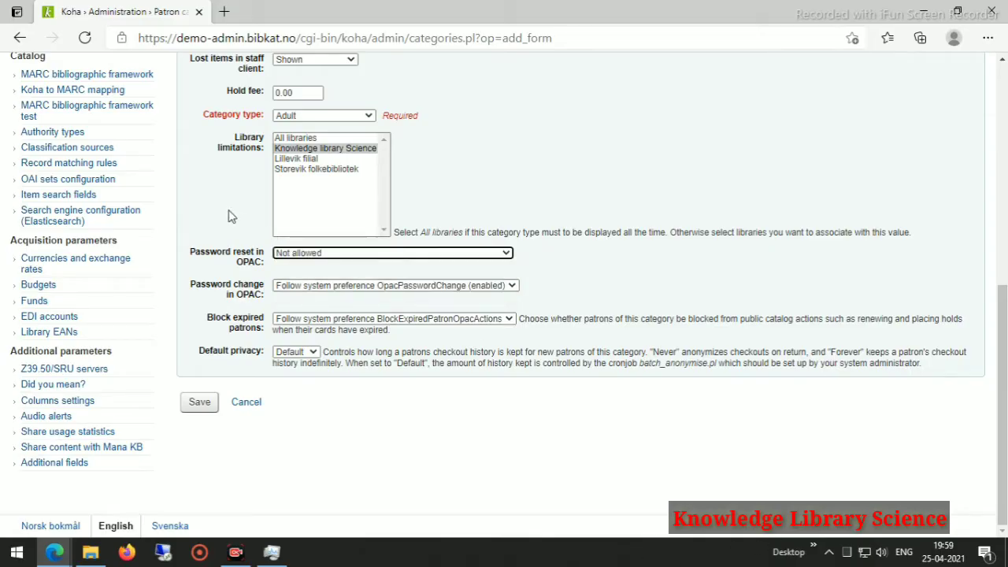
click(368, 288)
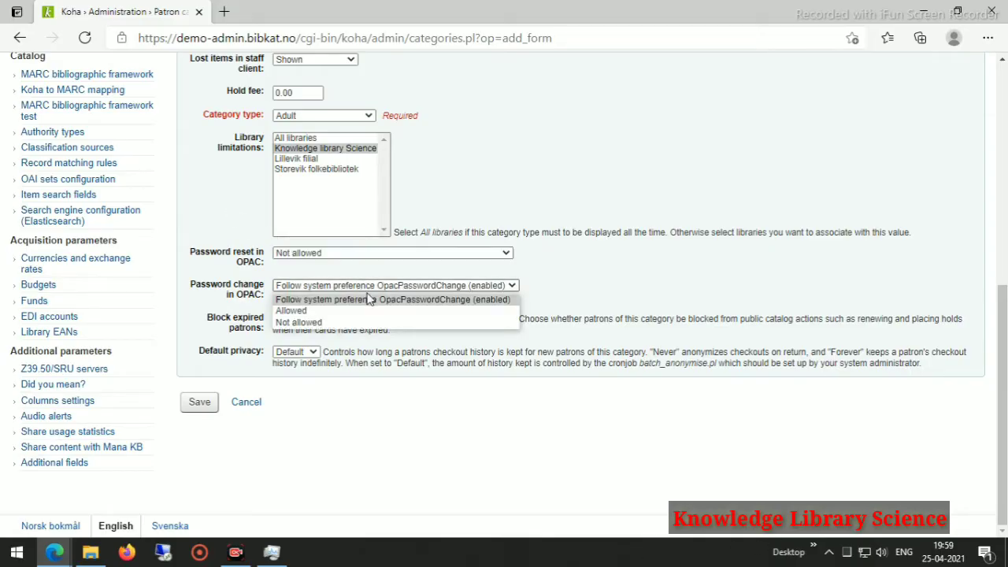
click(303, 322)
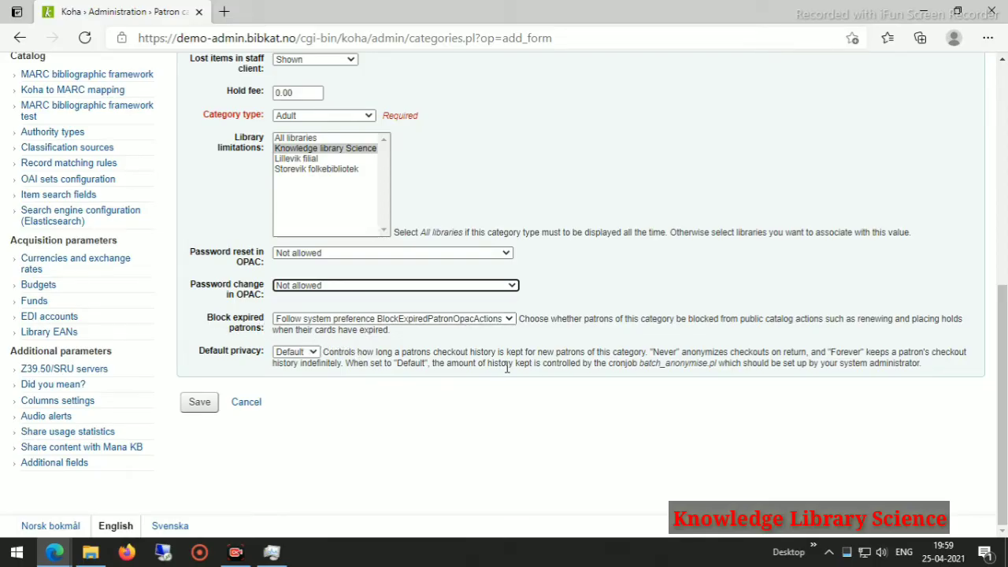
Keep the system preference for expired patrons and Default privacy, then save the category.
click(509, 319)
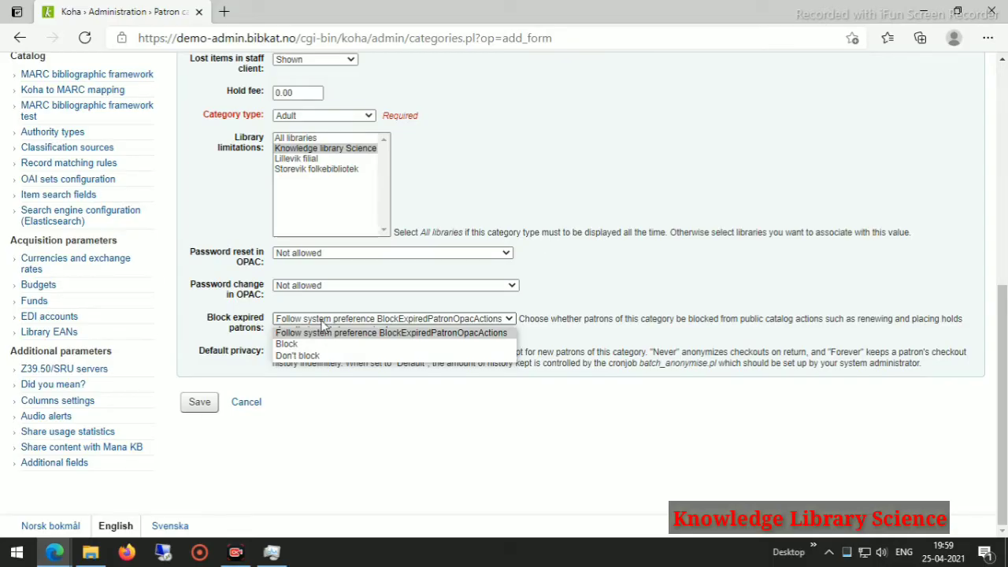
click(477, 334)
click(383, 429)
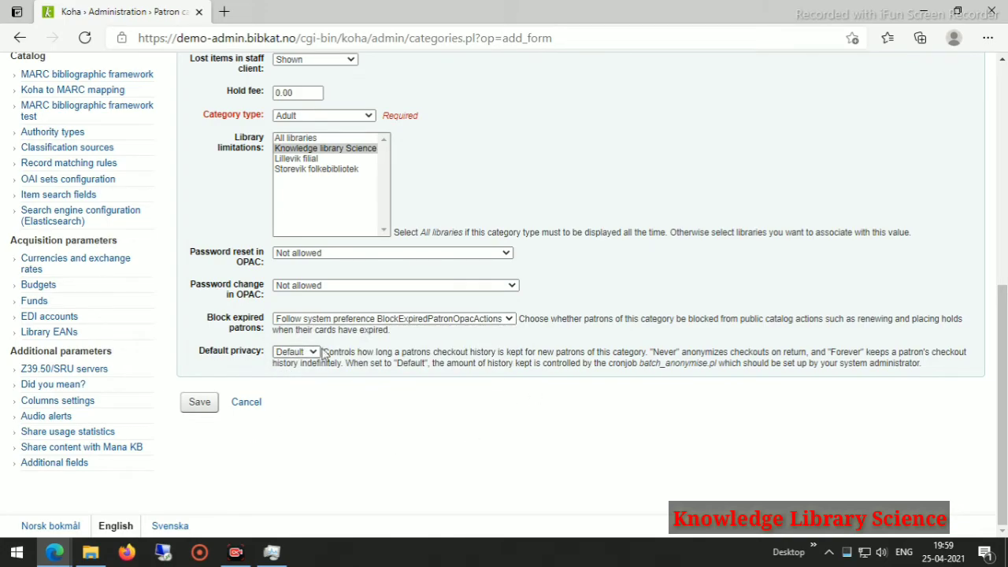
click(313, 352)
click(312, 356)
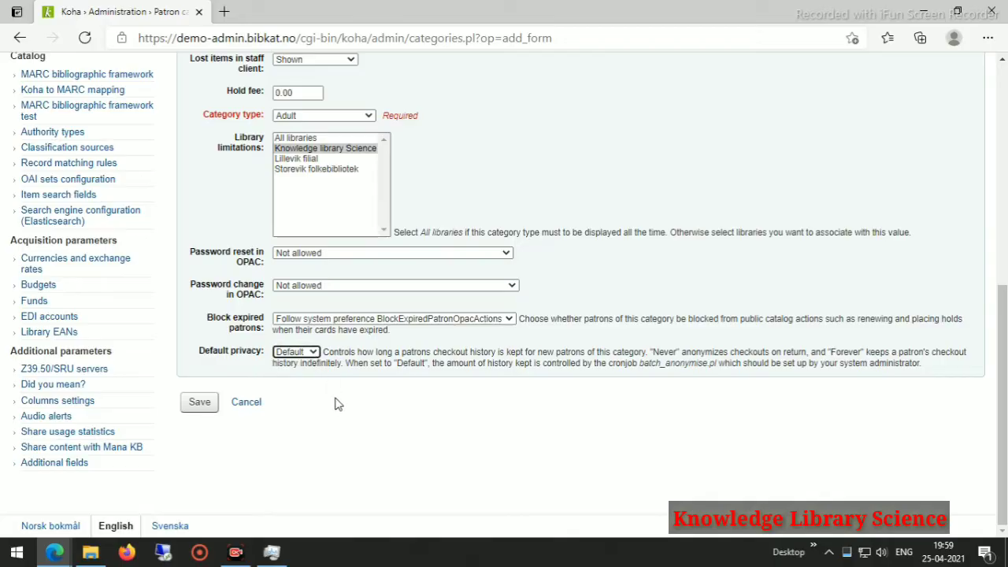
click(200, 403)
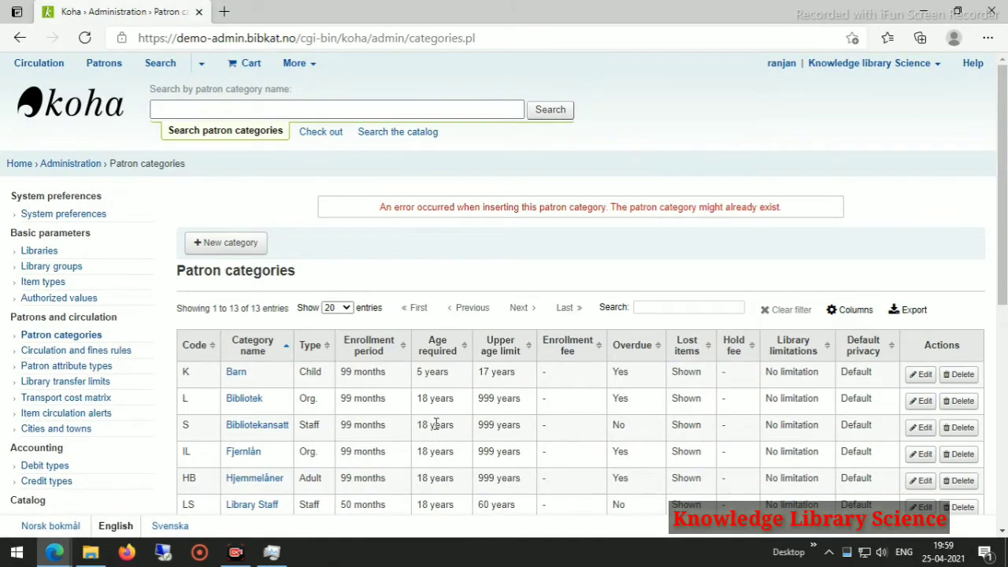
Review the ST Student row (Adult, 12 months, ages 18–60), then open a new category form.
scroll(435, 424, down, 3)
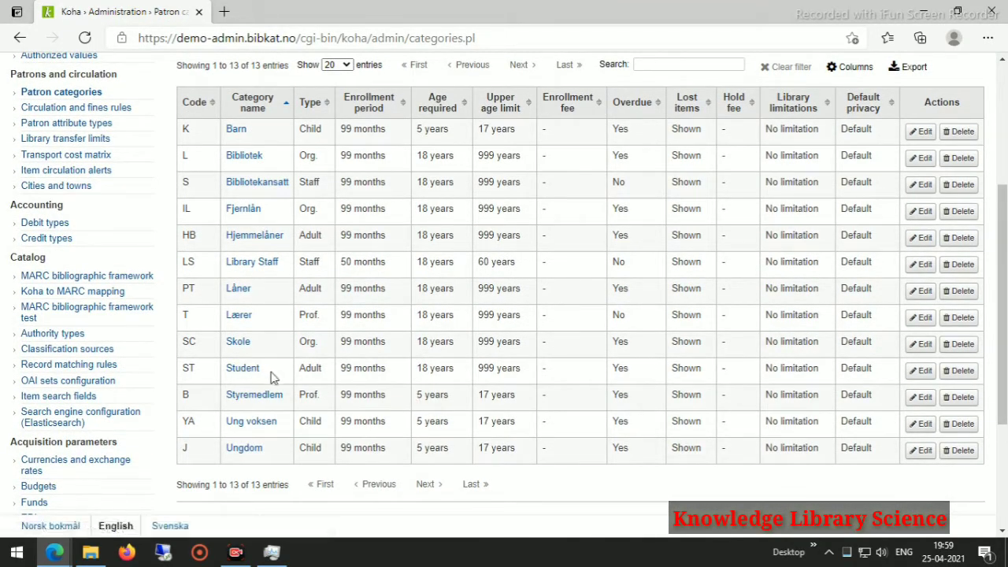
scroll(358, 405, up, 1)
scroll(359, 405, up, 3)
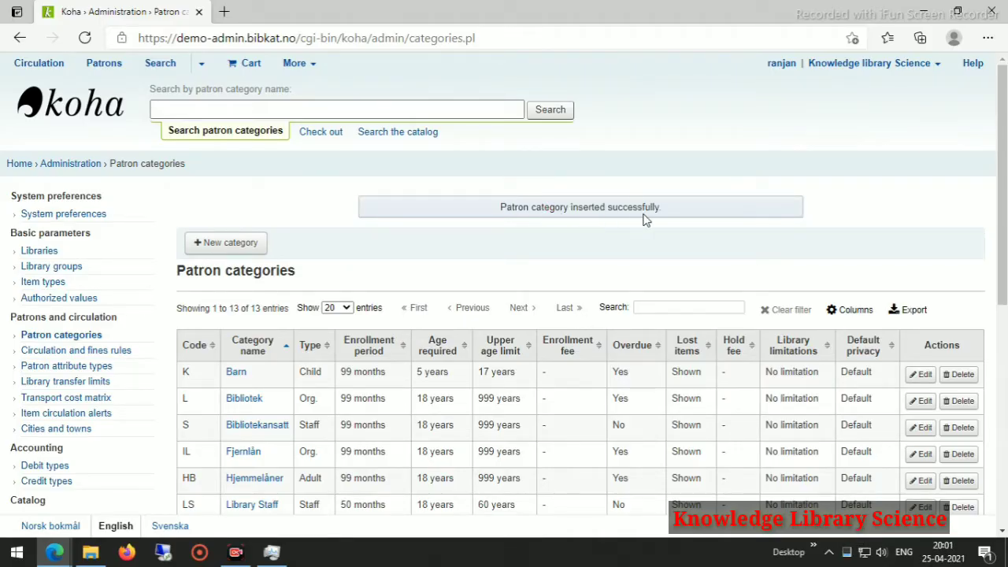
scroll(378, 252, down, 5)
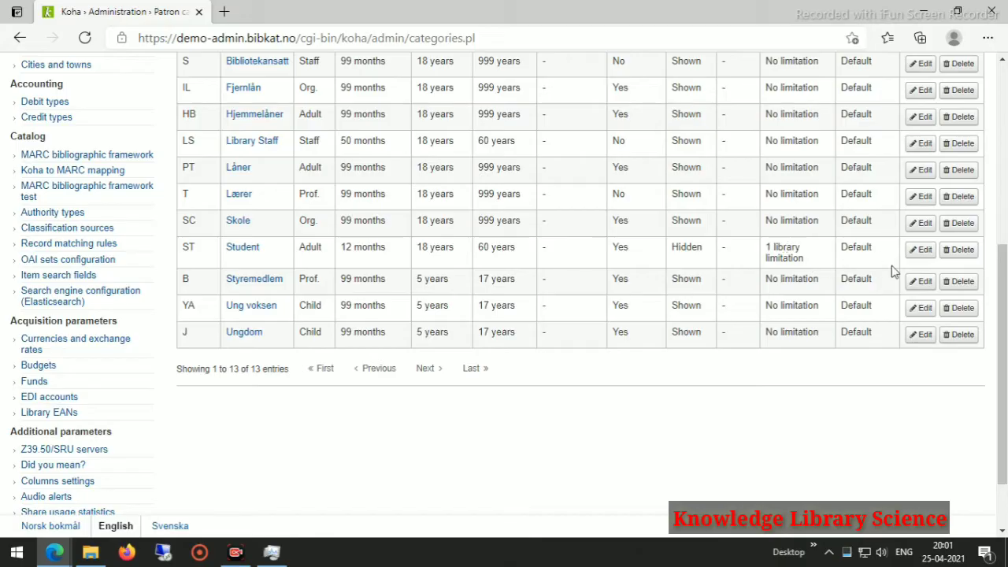
scroll(823, 268, up, 3)
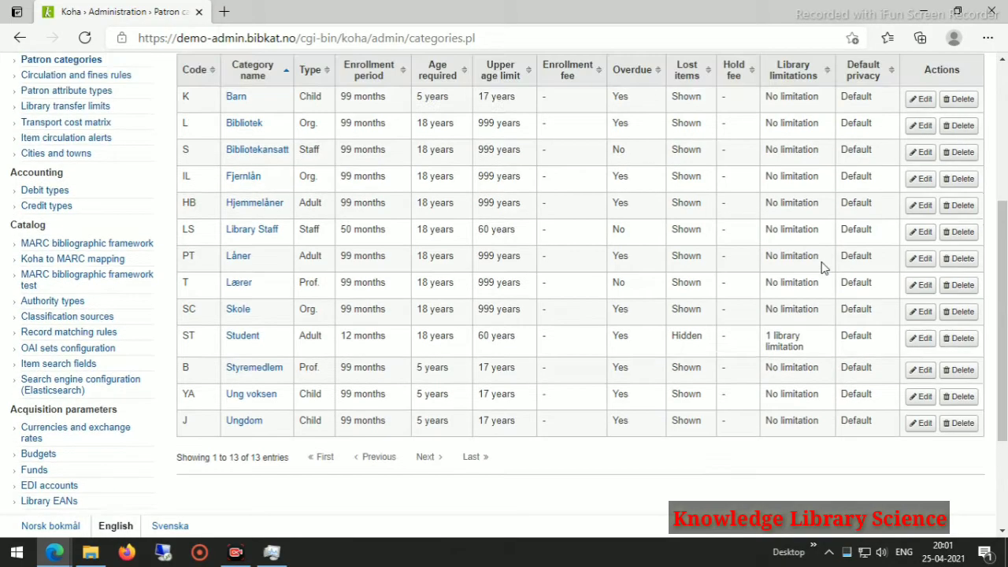
scroll(532, 252, down, 5)
scroll(390, 235, up, 6)
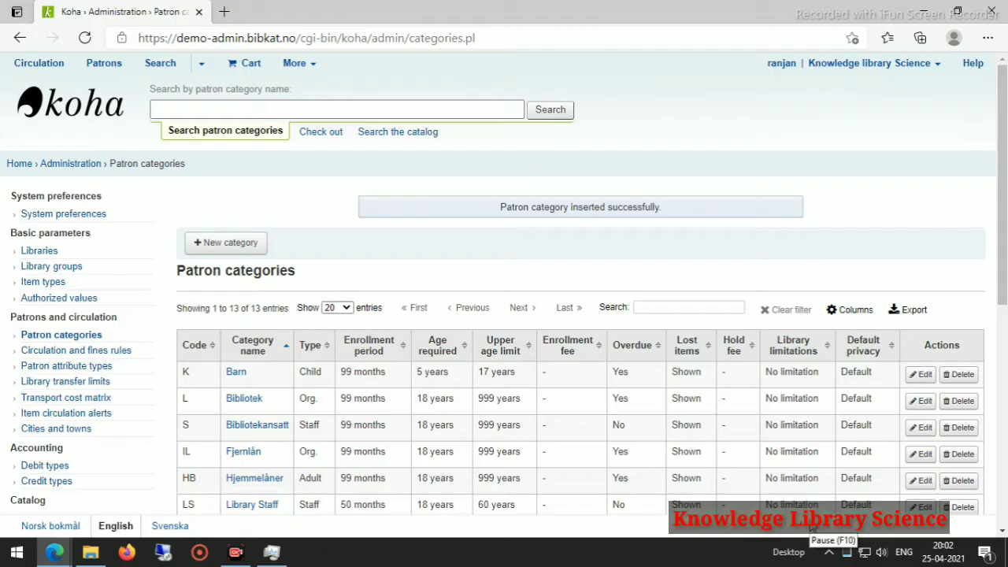
click(210, 244)
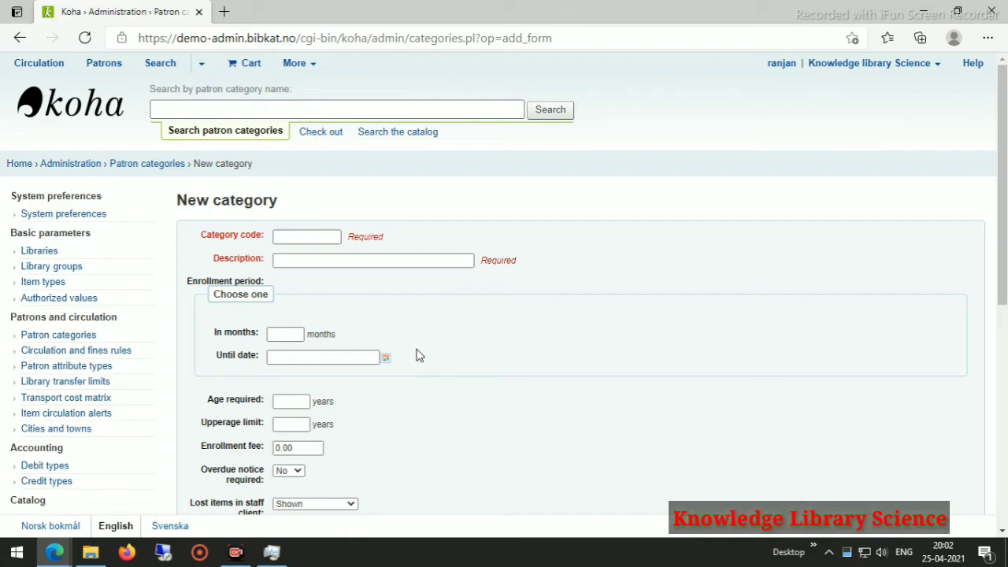
Enter category code TH and description Teacher.
click(284, 237)
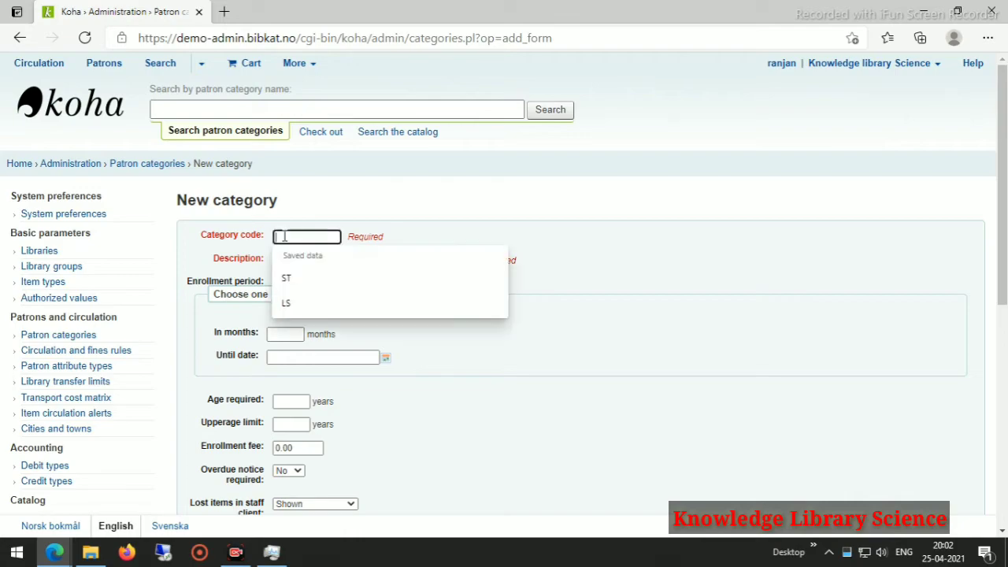
text(TH)
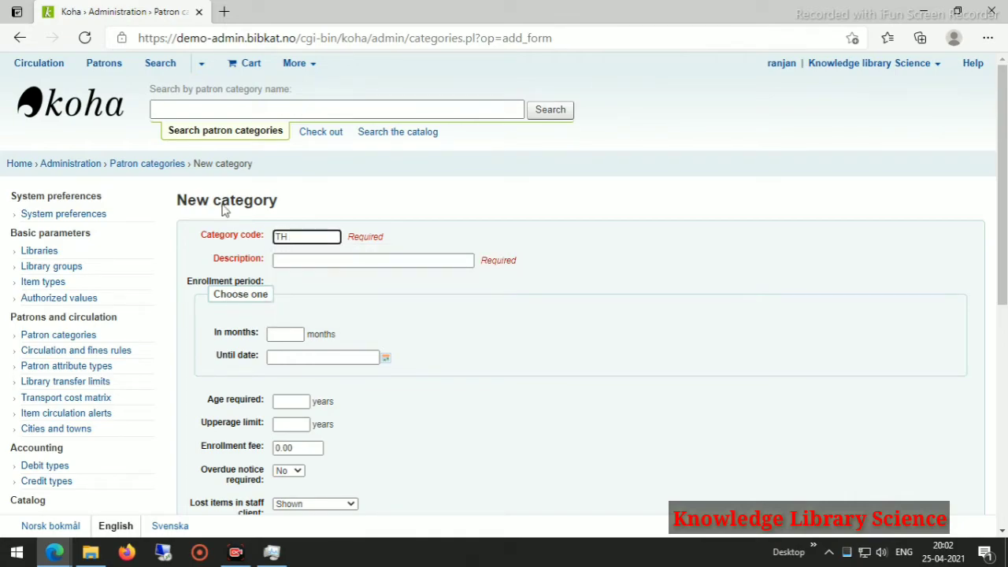
click(296, 261)
text(Teacher)
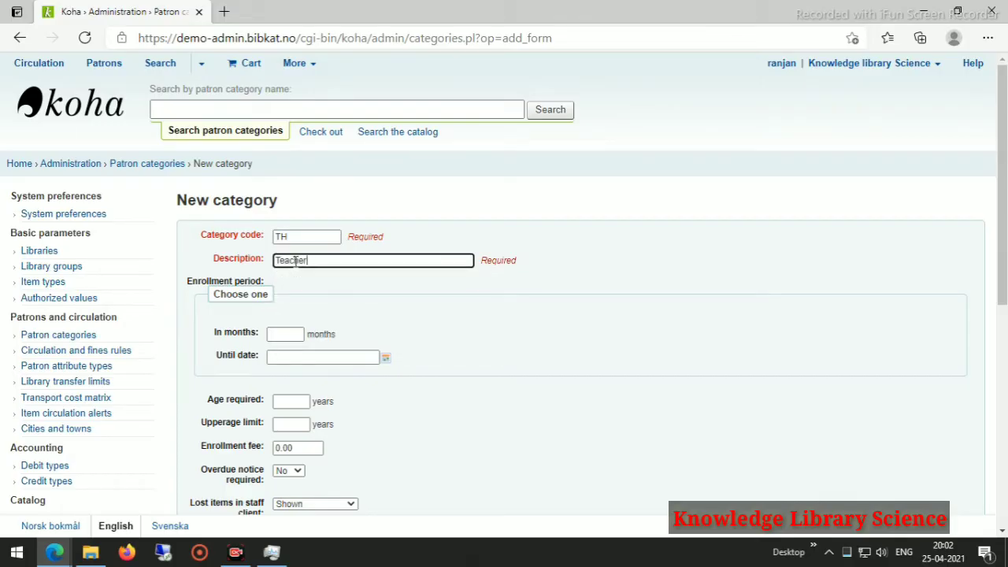
Set the enrollment period to 50 months.
click(288, 332)
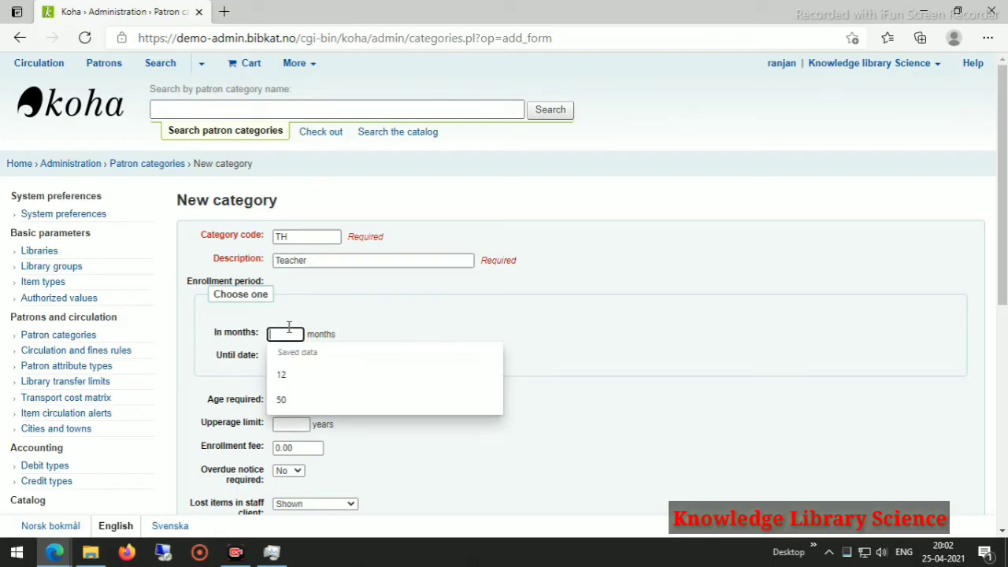
click(294, 376)
scroll(425, 378, down, 3)
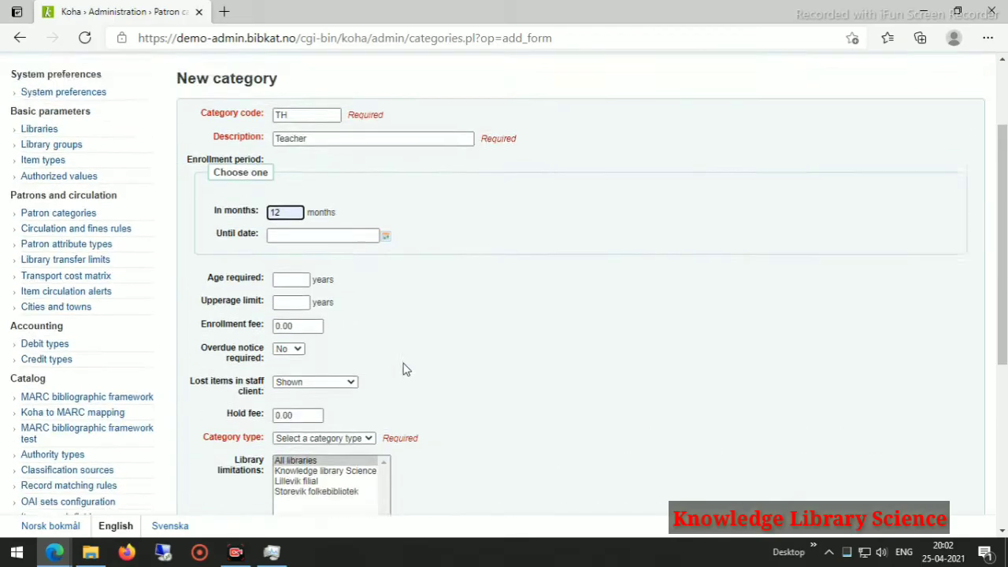
scroll(403, 370, up, 3)
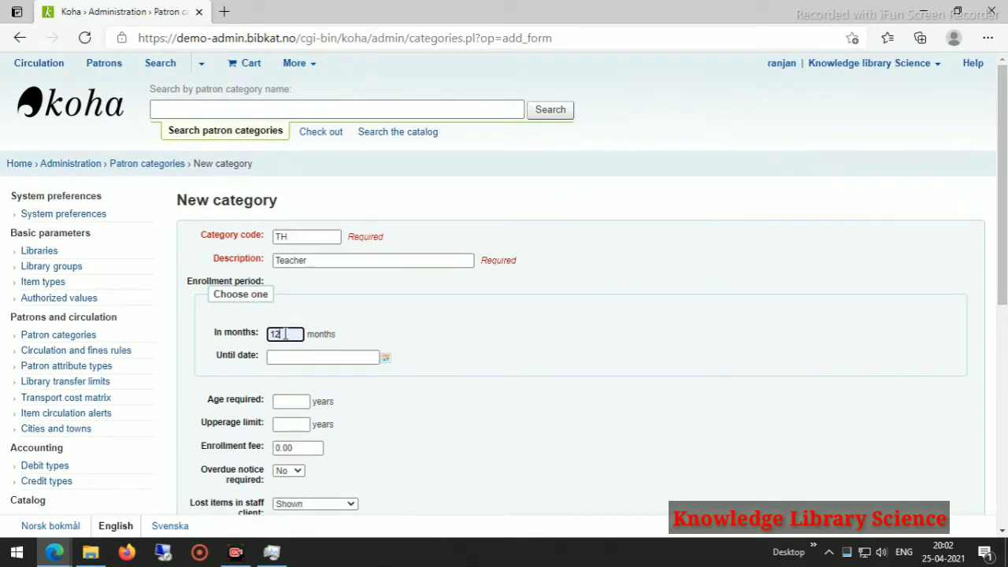
double_click(288, 334)
text(1)
key(BackSpace)
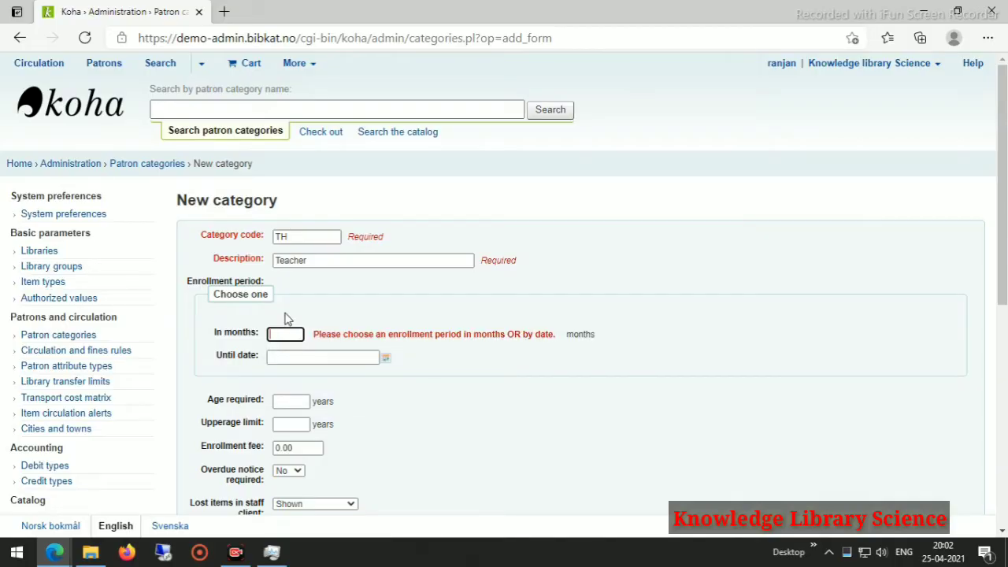
text(50)
click(525, 347)
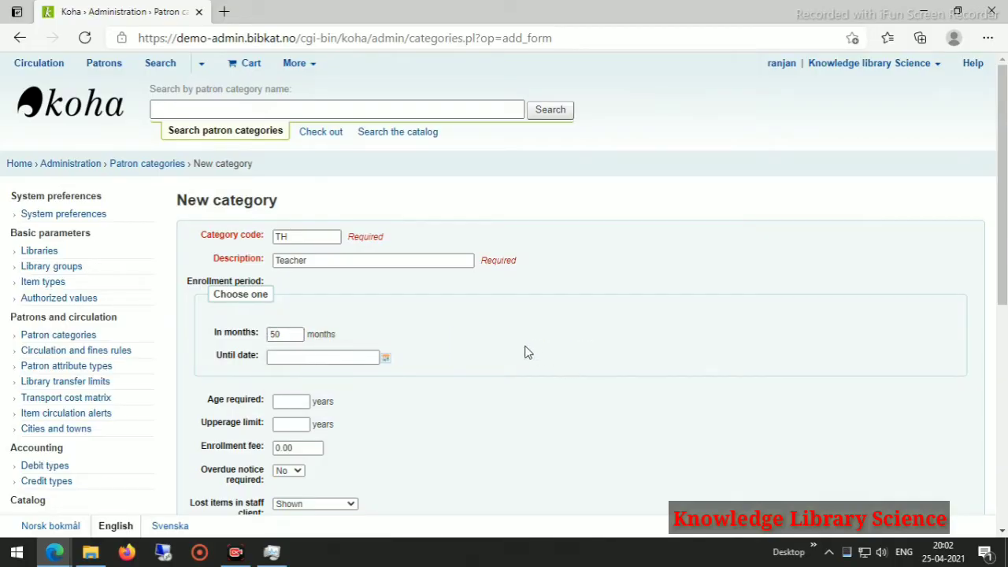
scroll(300, 400, down, 3)
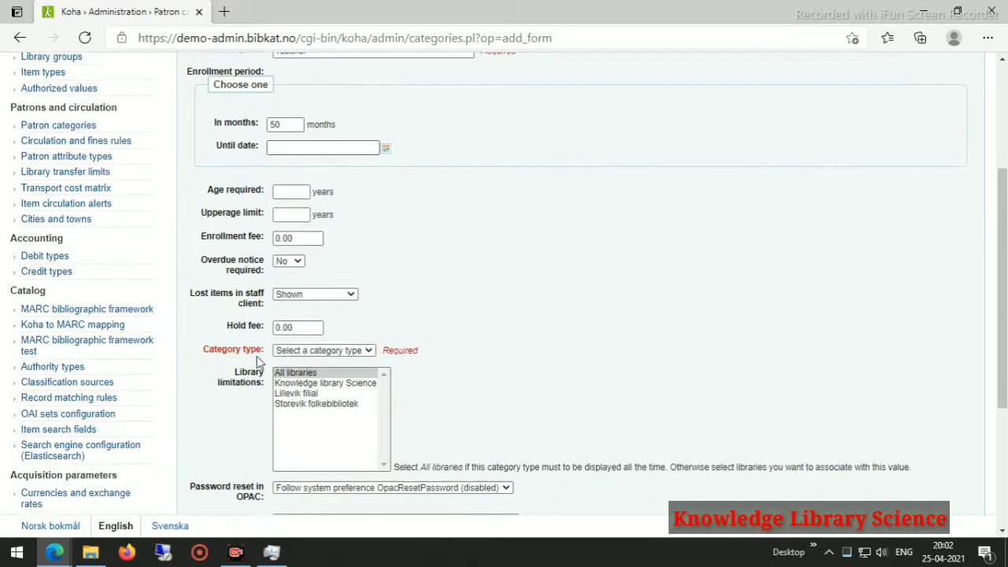
Set ages 18 to 60 and make overdue notices required.
click(292, 158)
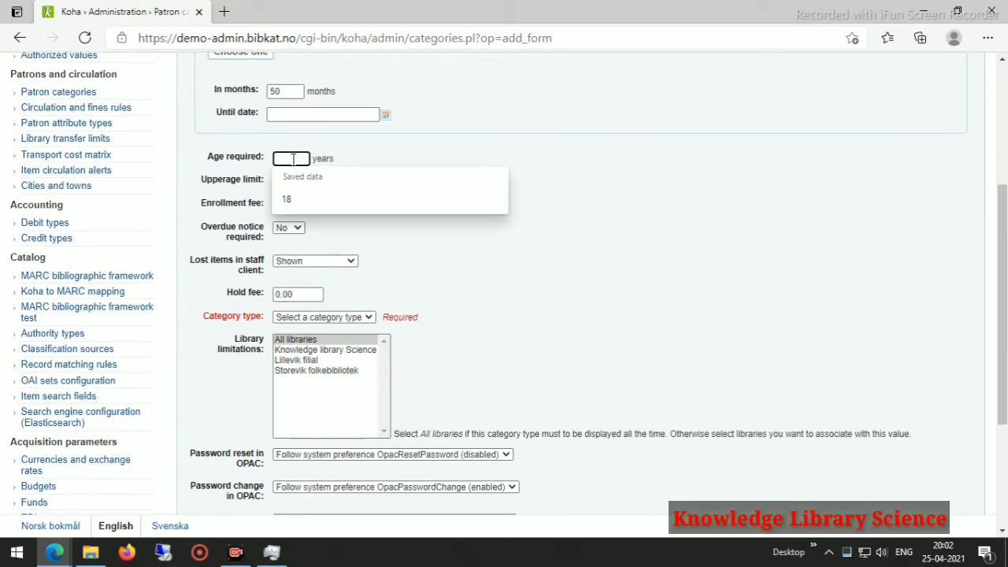
click(288, 198)
click(299, 179)
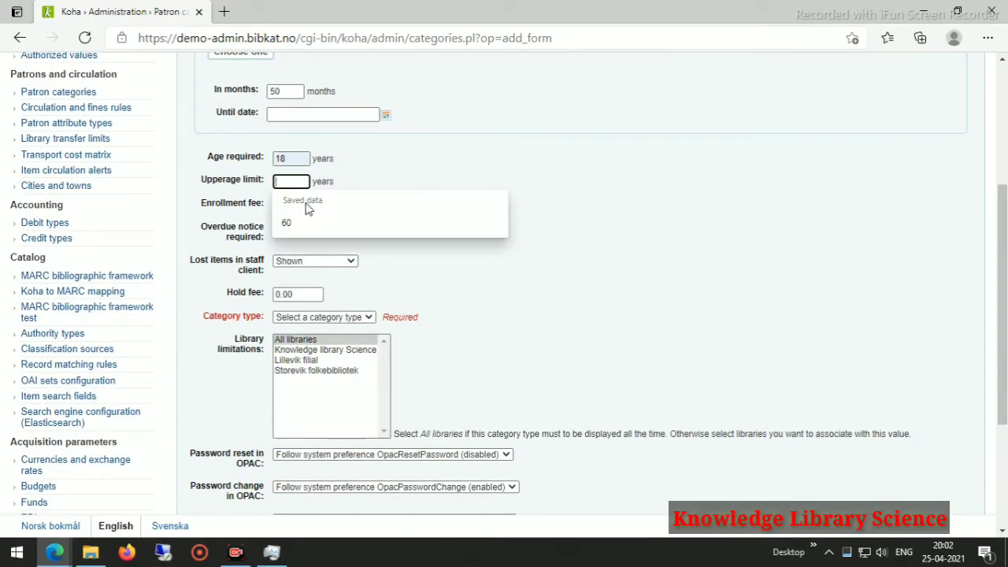
click(293, 226)
scroll(357, 234, down, 3)
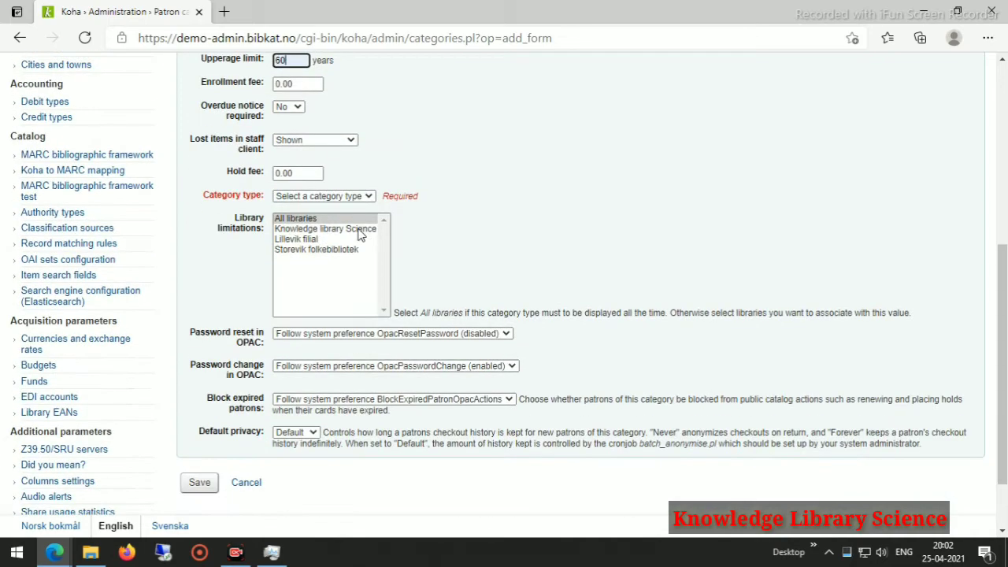
click(296, 110)
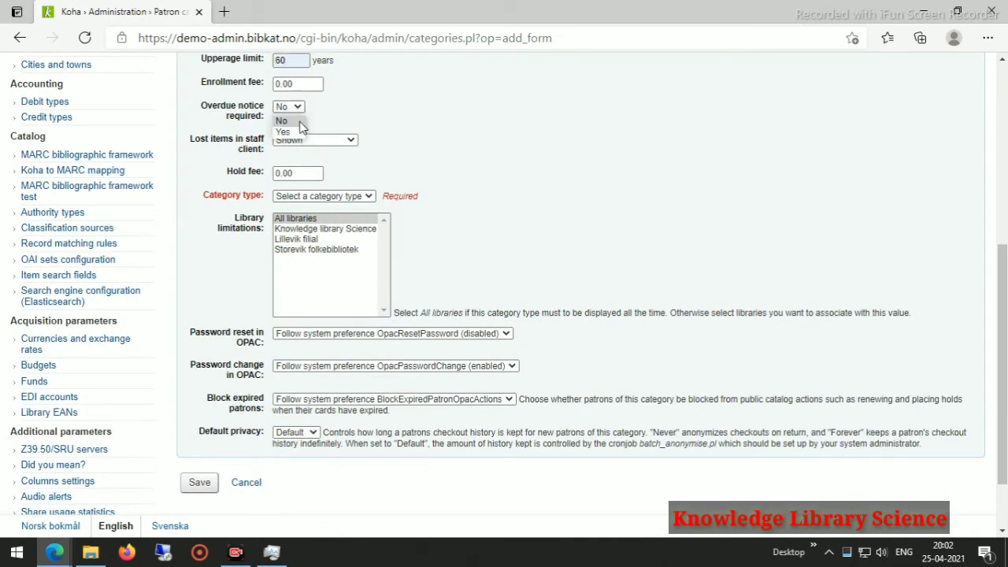
click(298, 132)
scroll(393, 225, up, 3)
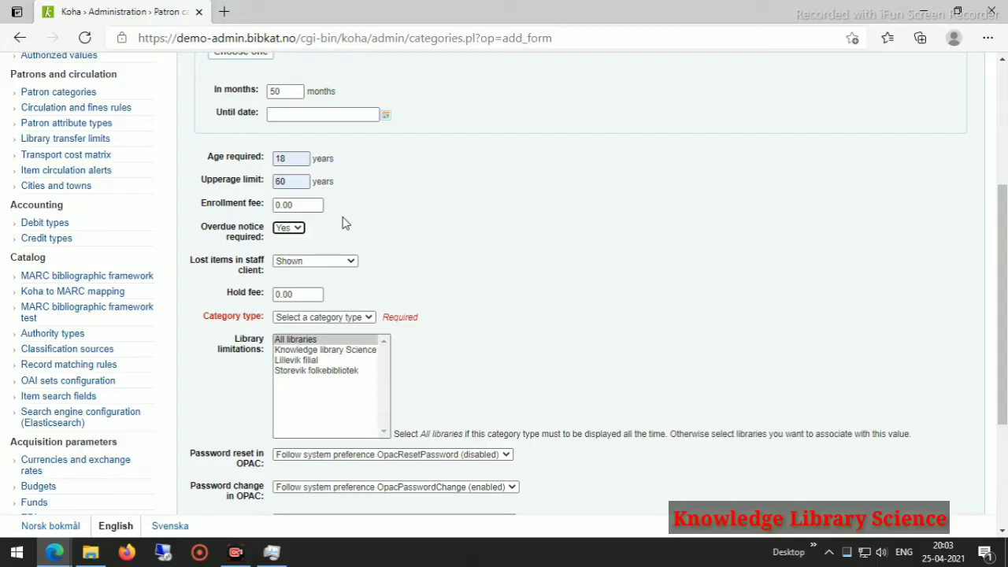
scroll(344, 222, down, 3)
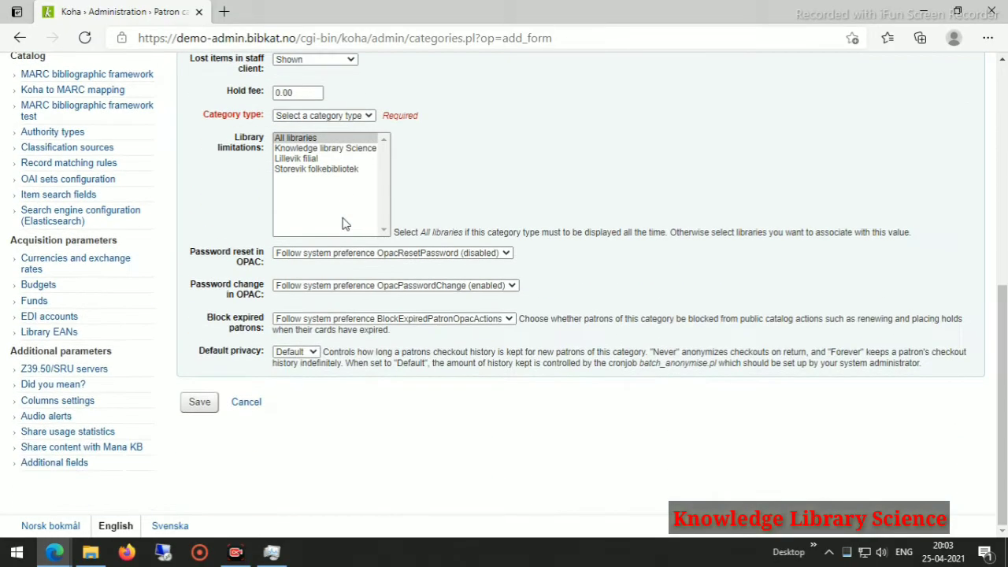
scroll(344, 223, up, 2)
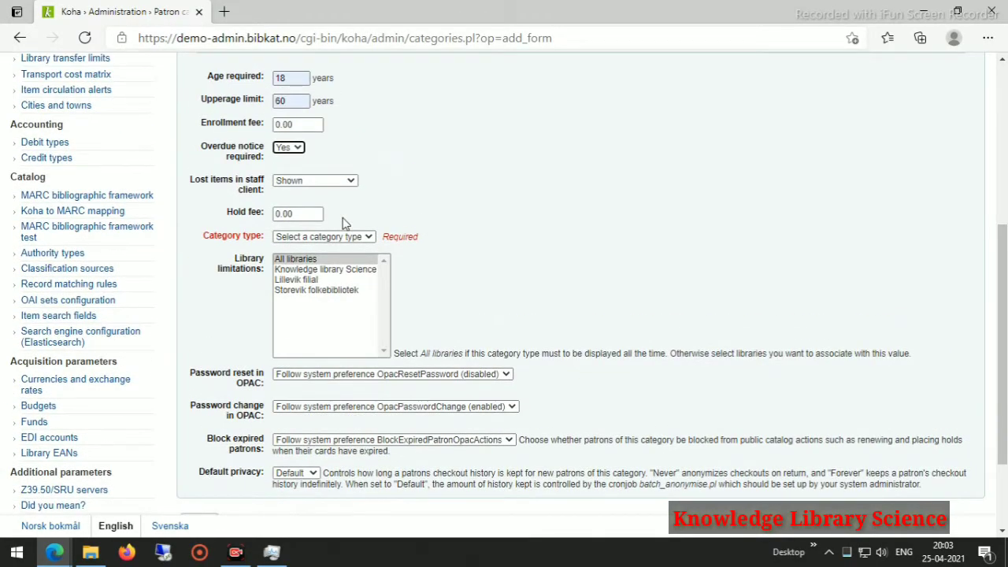
Hide lost items by default, limit to Knowledge library Science, and set type Professional.
click(344, 181)
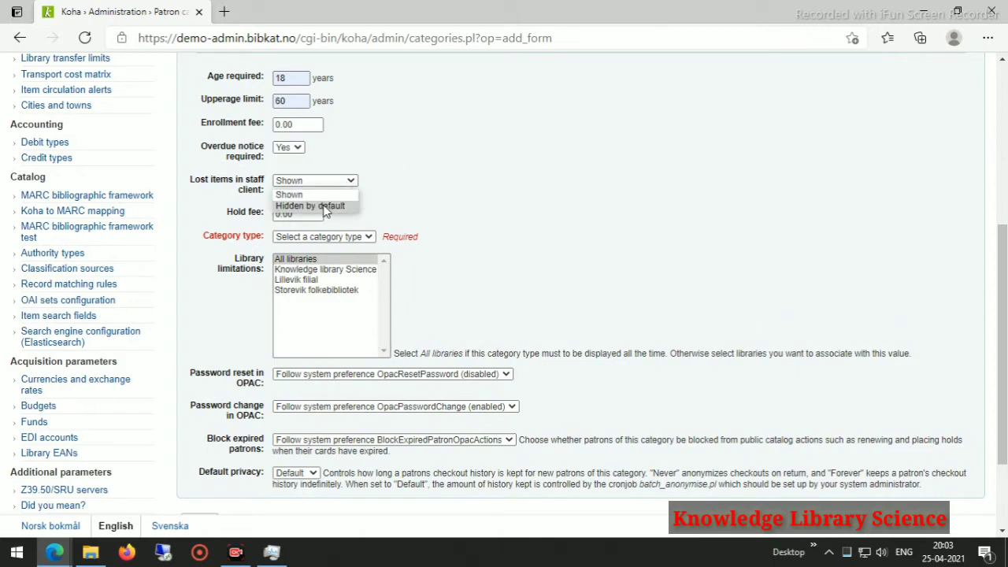
click(326, 207)
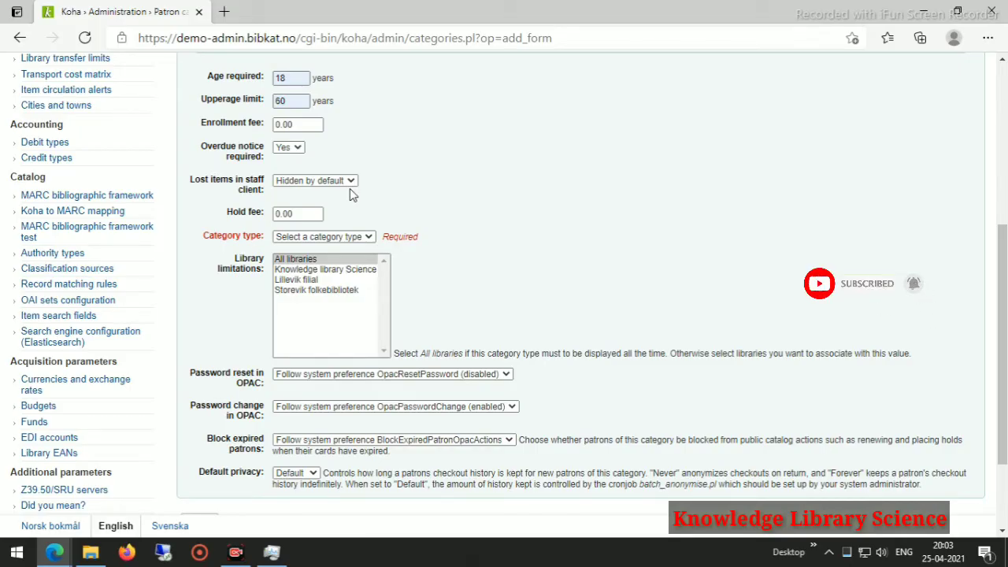
click(338, 270)
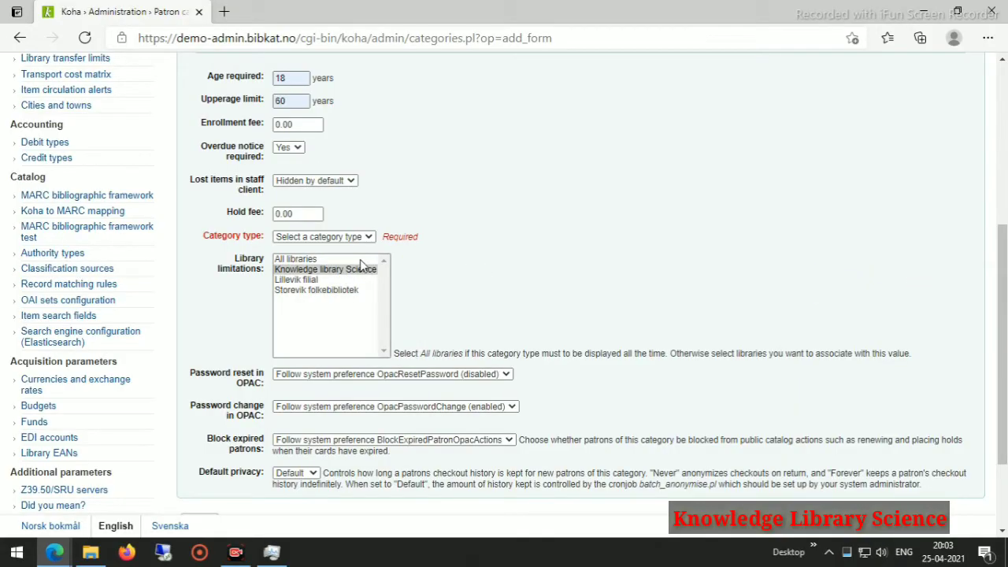
click(370, 237)
click(311, 261)
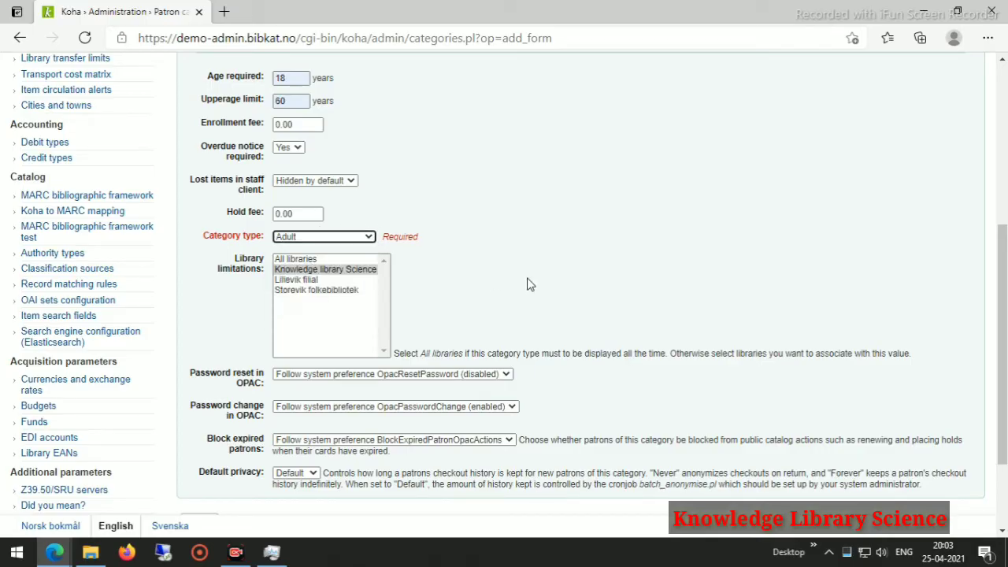
click(366, 237)
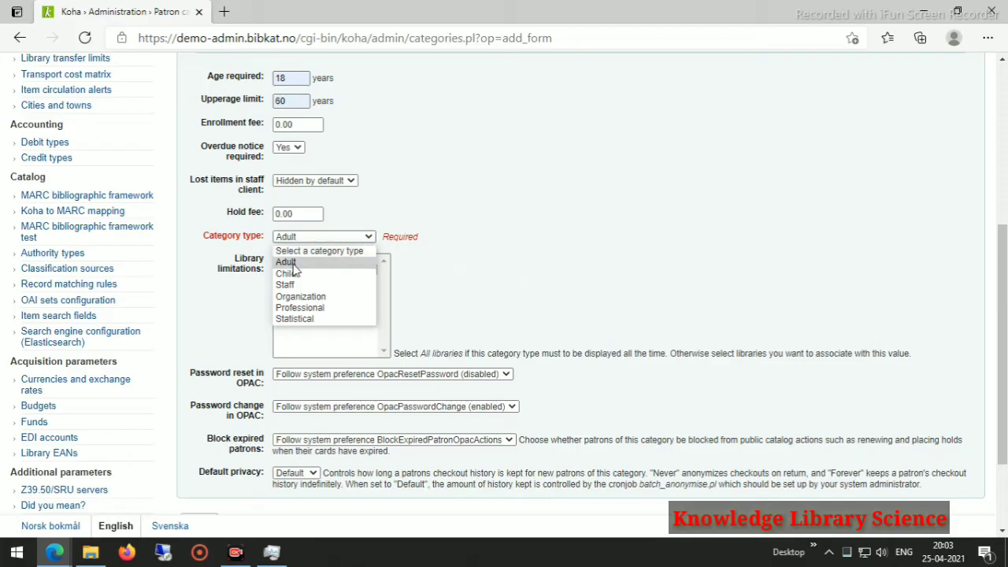
click(315, 308)
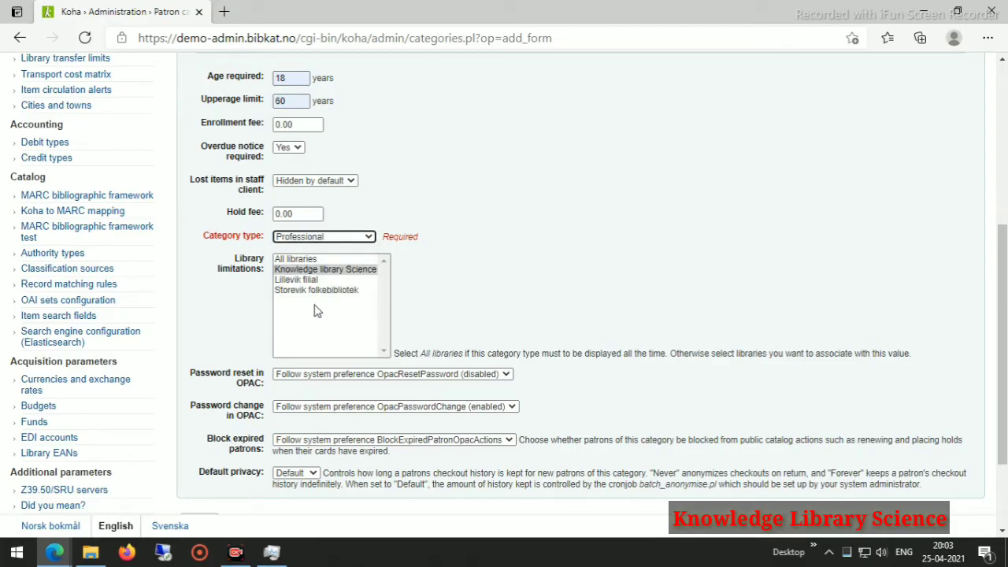
Disallow OPAC password reset and change, then save the Teacher category.
scroll(315, 305, down, 2)
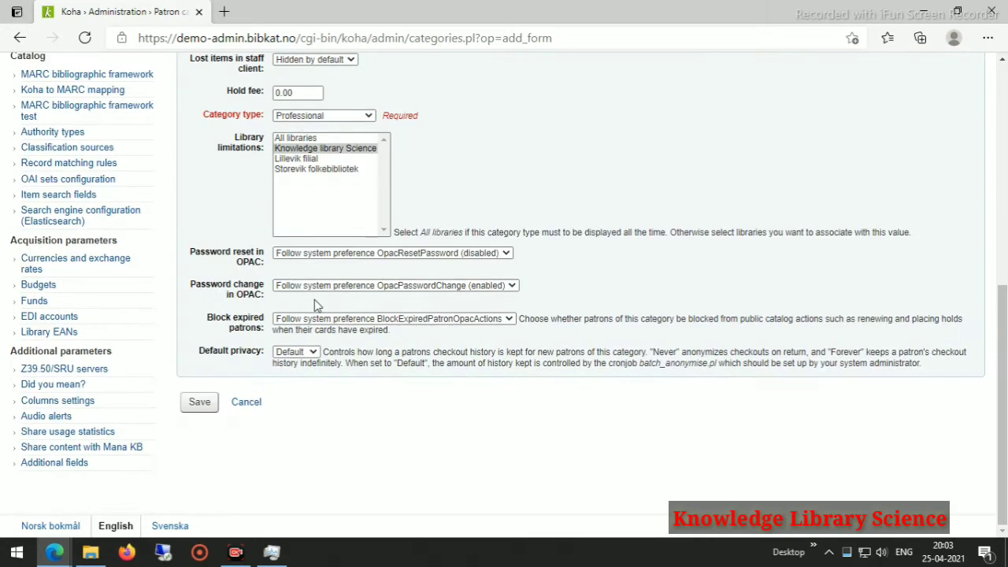
click(325, 254)
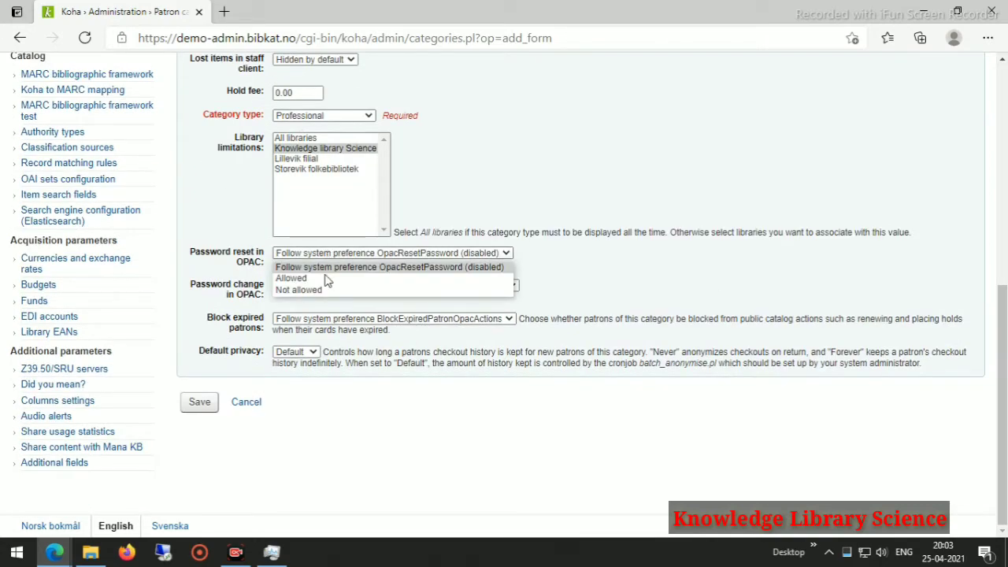
click(320, 288)
click(328, 289)
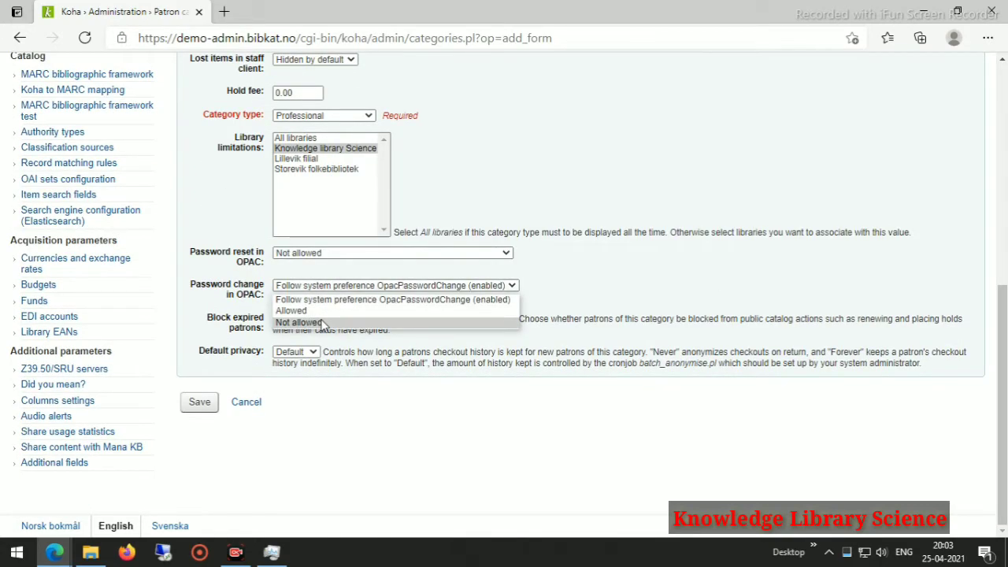
click(324, 324)
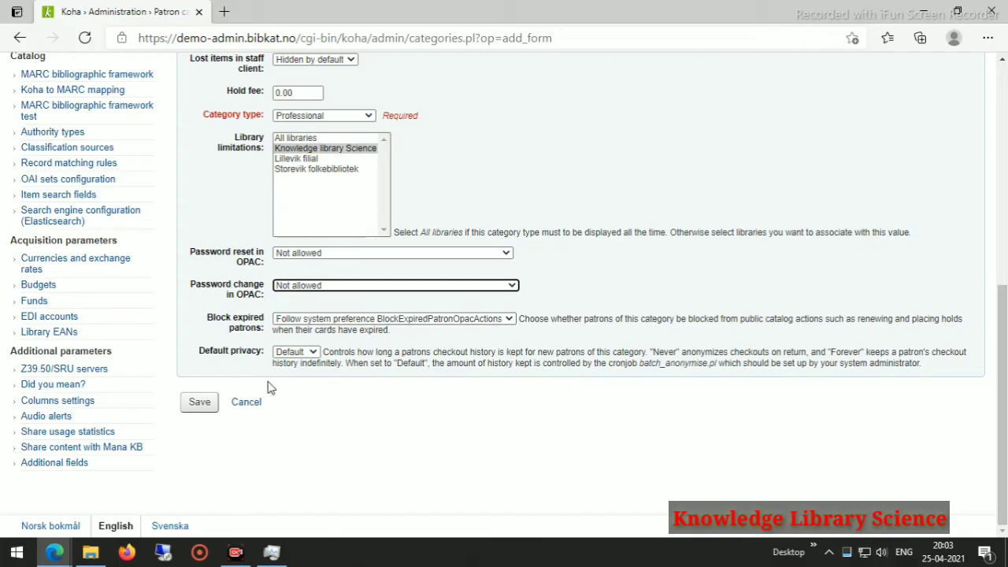
click(200, 403)
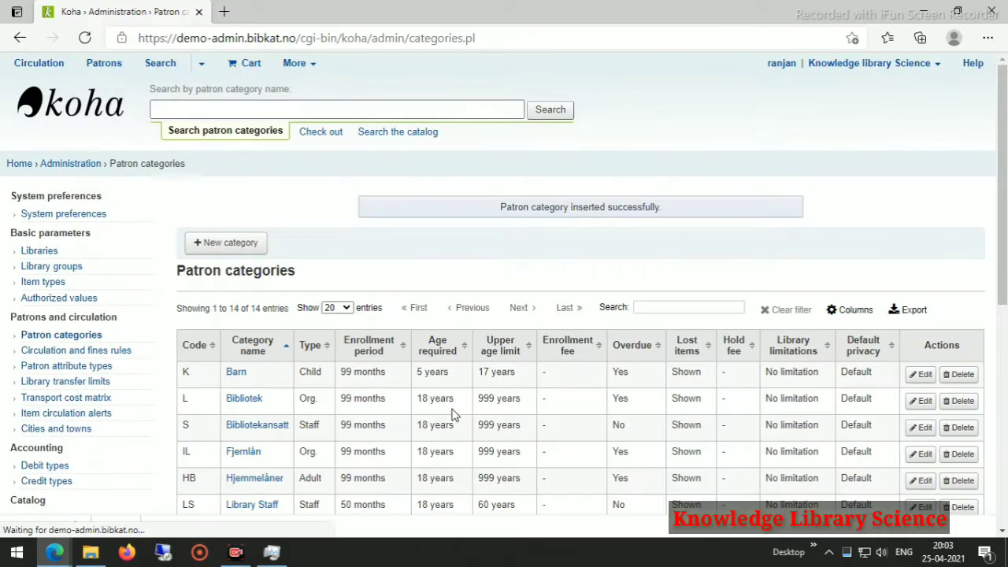
Check the TH Teacher row among the 14 categories, then return to the staff home page.
scroll(354, 314, down, 5)
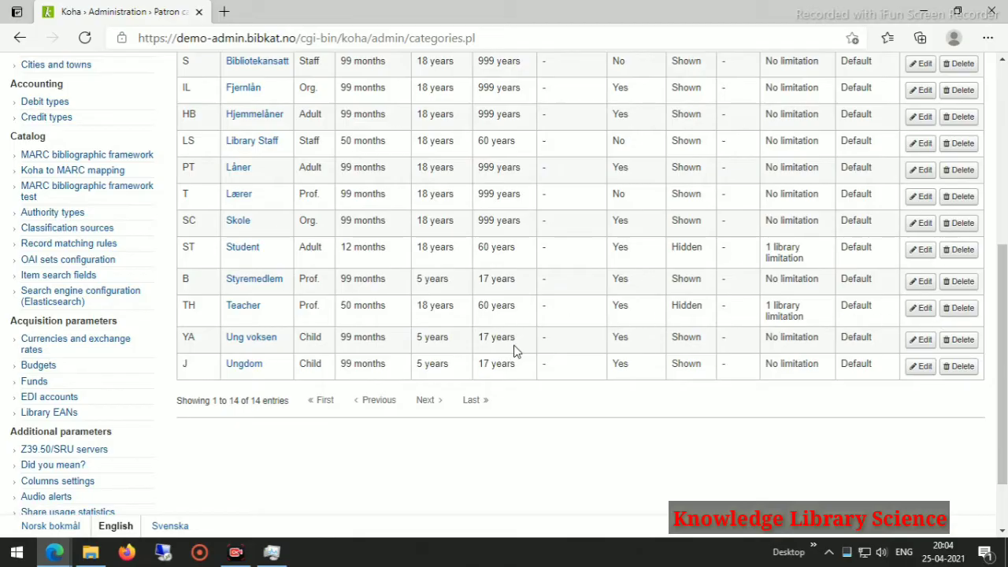
scroll(471, 363, up, 5)
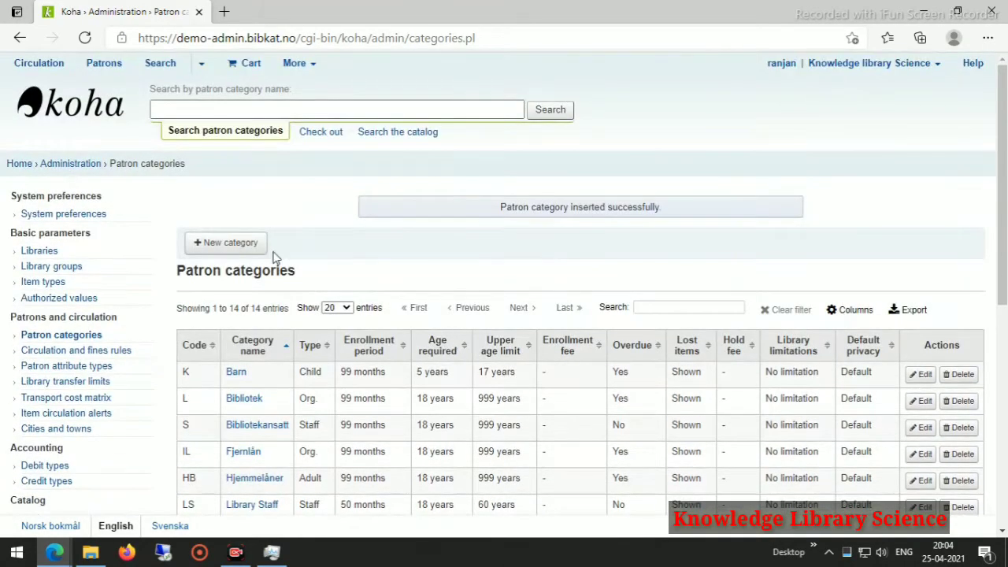
click(18, 165)
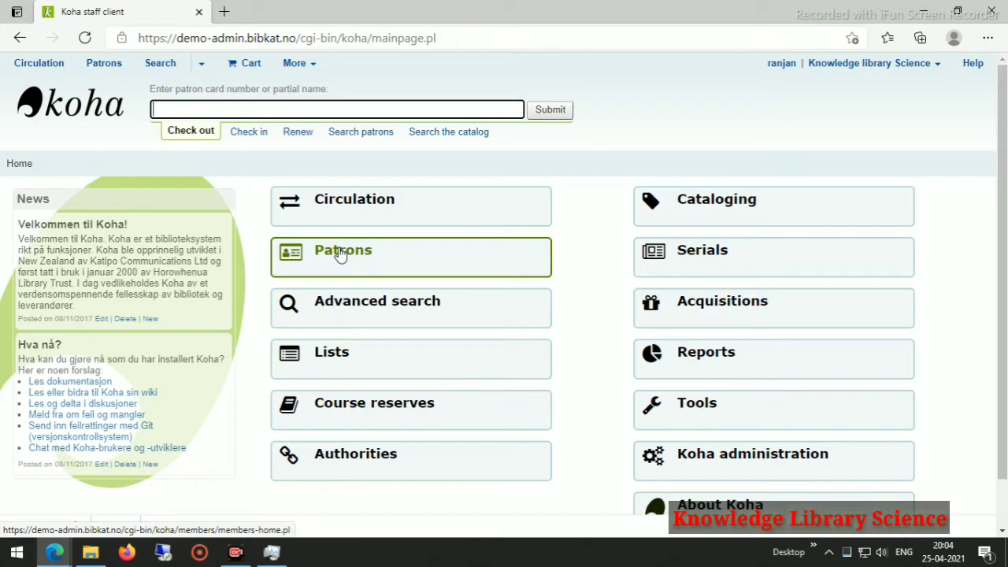
From the Patrons module, start a new patron with the Student category.
click(340, 252)
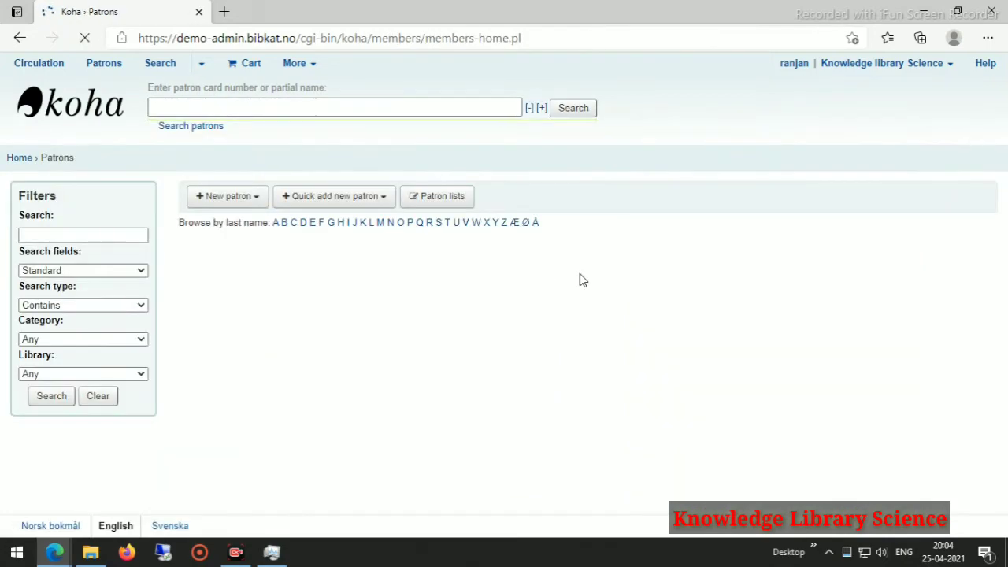
click(223, 203)
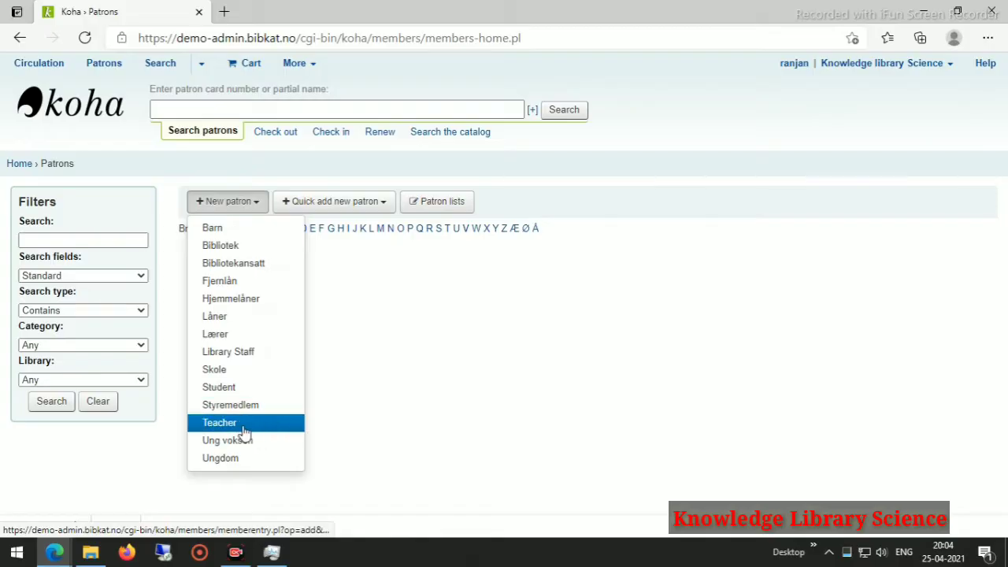
click(235, 388)
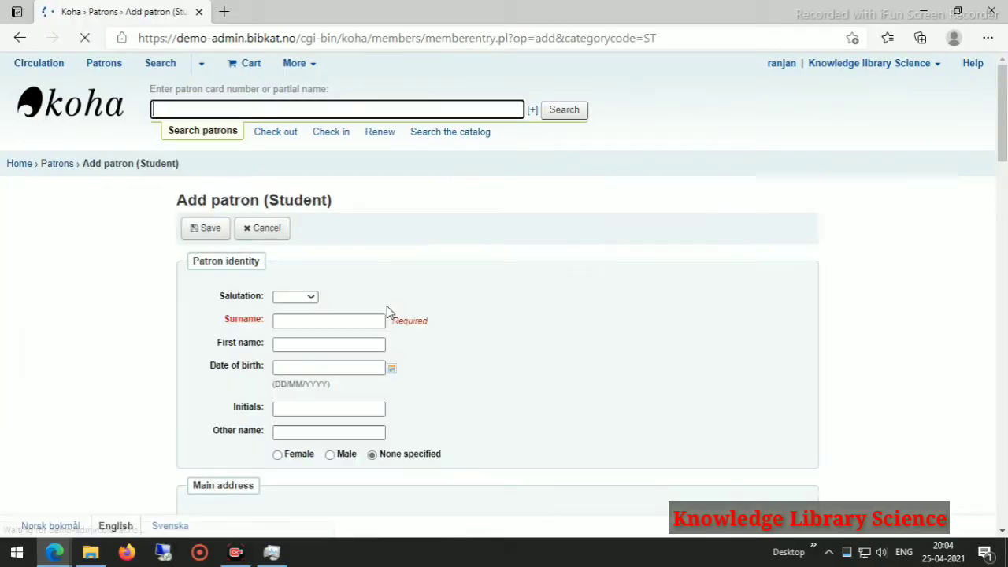
Fill the surname and first name from a saved entry, leaving salutation empty.
click(310, 299)
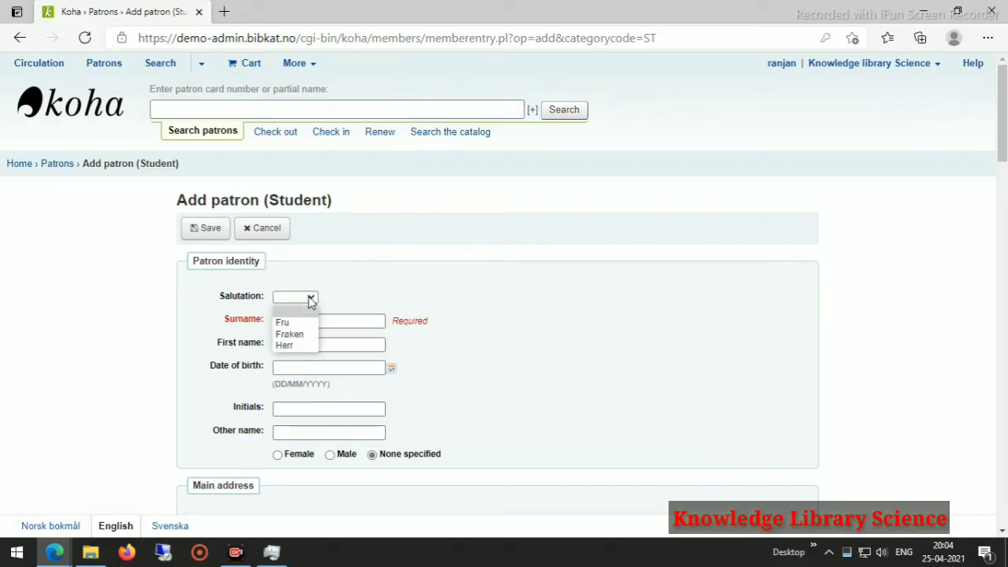
click(369, 296)
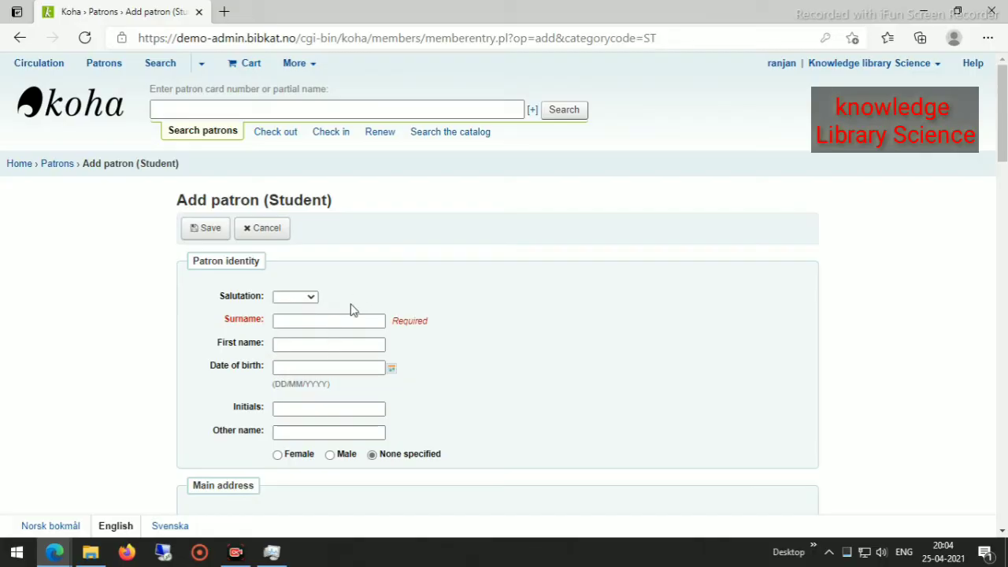
click(303, 322)
click(304, 321)
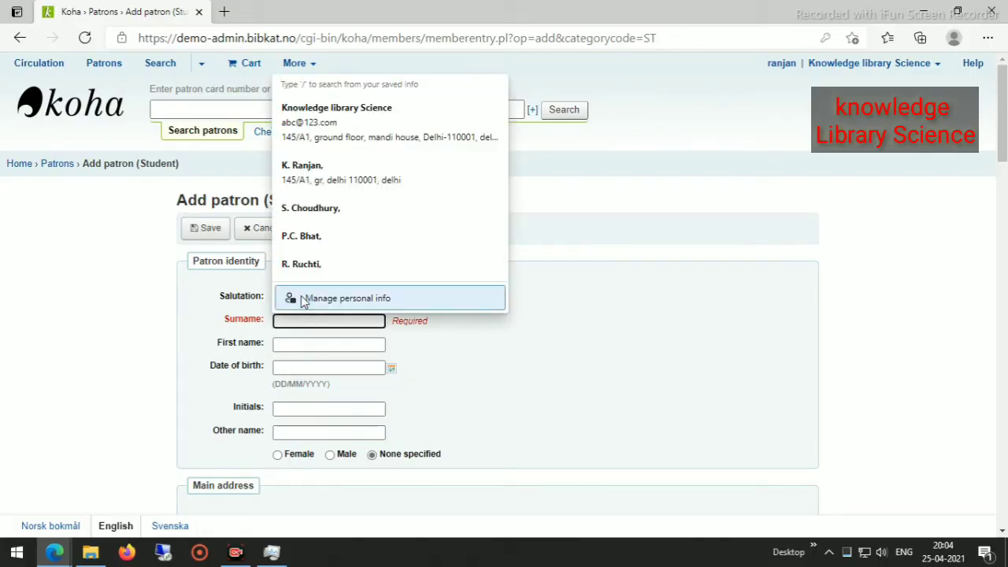
click(309, 211)
click(478, 343)
Set gender to Male and date of birth to 05/04/1995.
scroll(386, 362, down, 2)
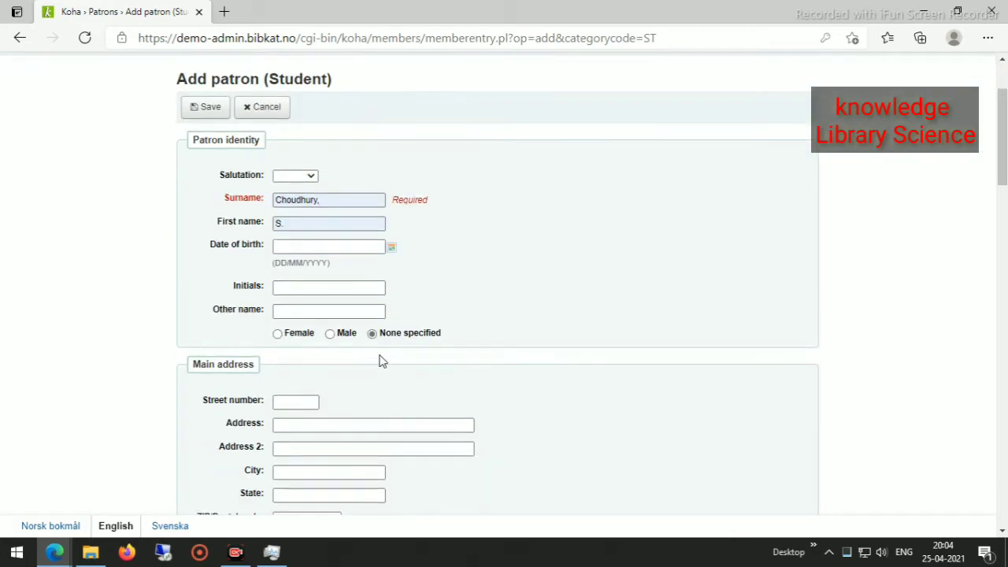
click(330, 334)
click(319, 247)
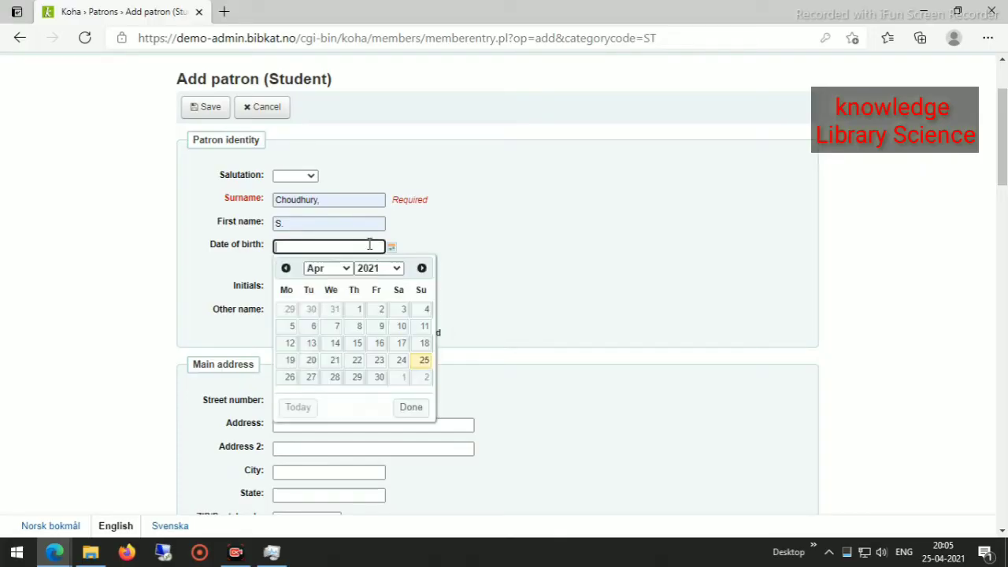
click(397, 273)
scroll(383, 370, up, 5)
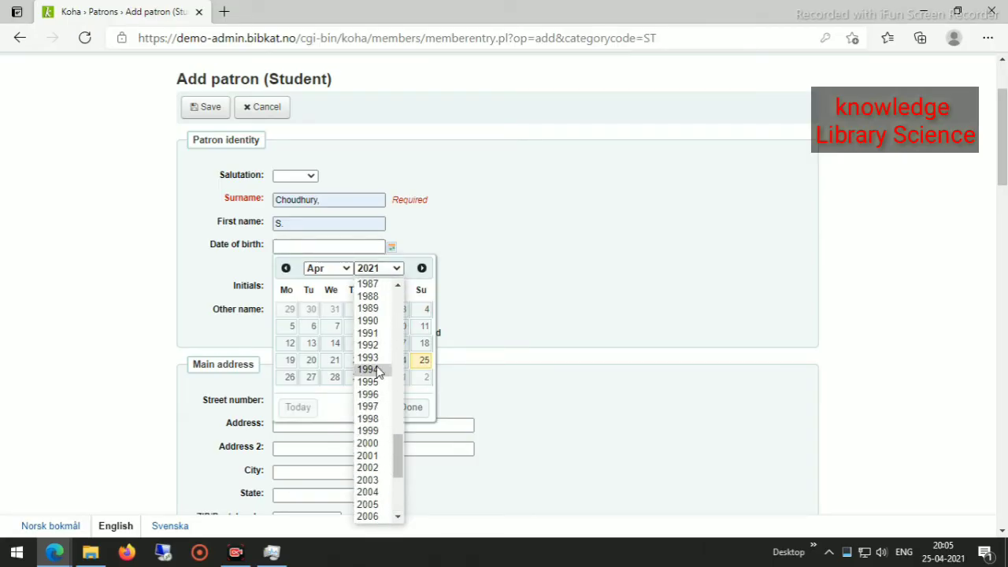
click(367, 382)
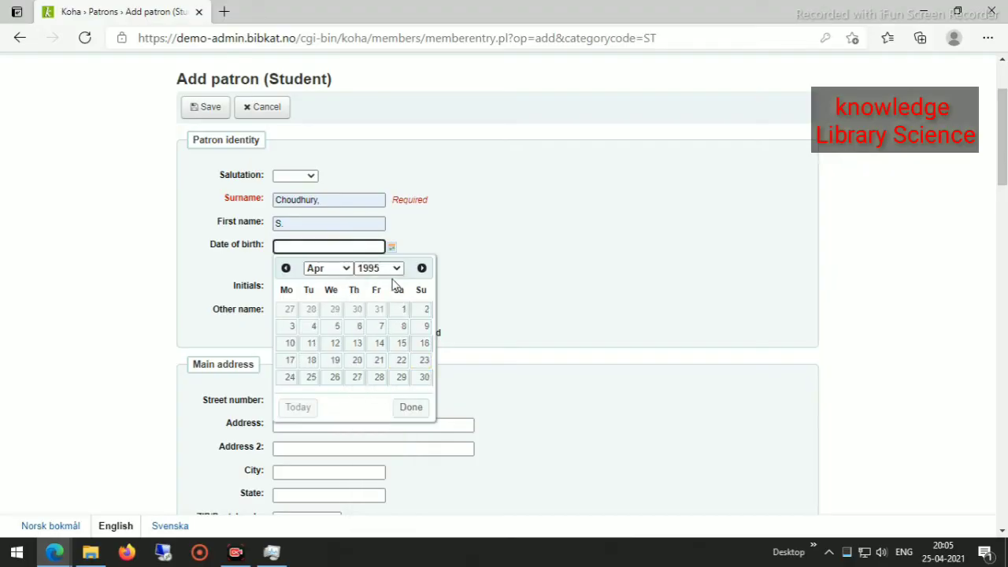
click(337, 328)
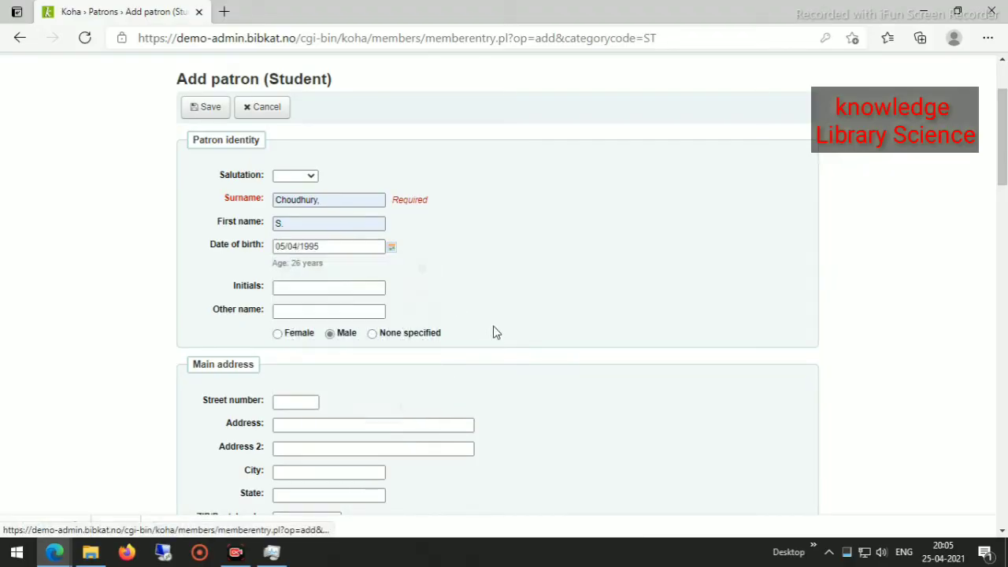
Fill the street number and main address fields from a saved address.
scroll(455, 317, down, 3)
scroll(401, 304, down, 3)
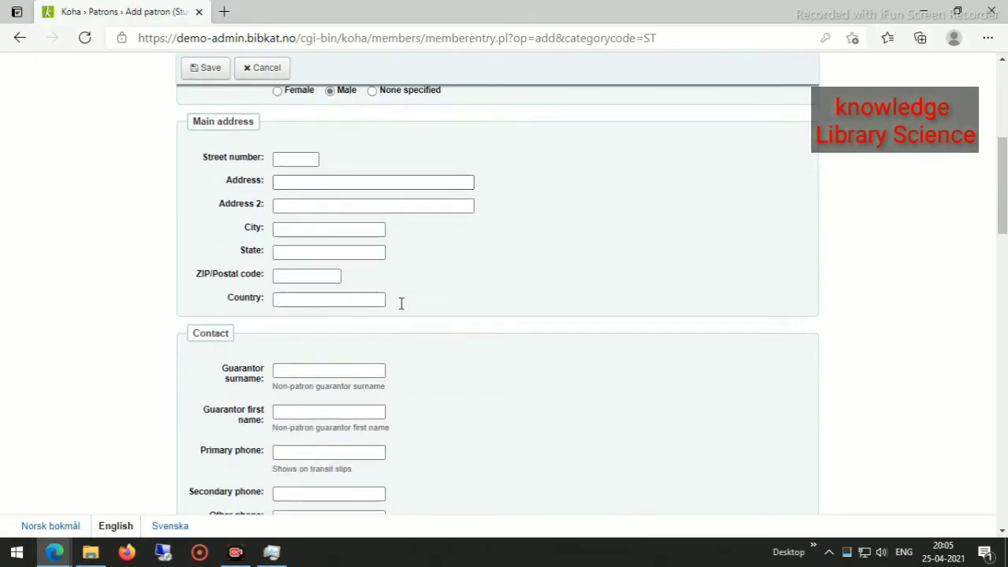
click(288, 157)
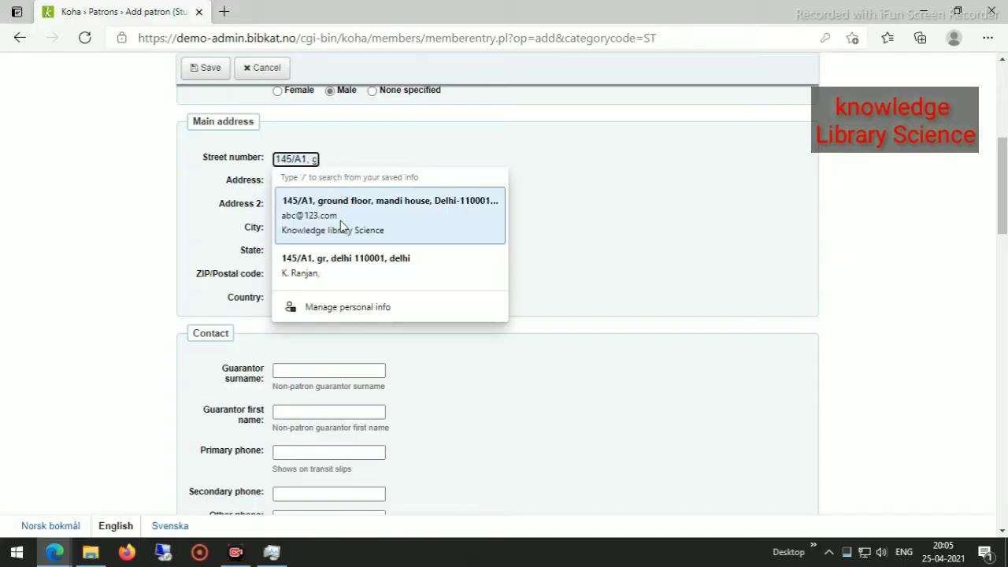
click(322, 272)
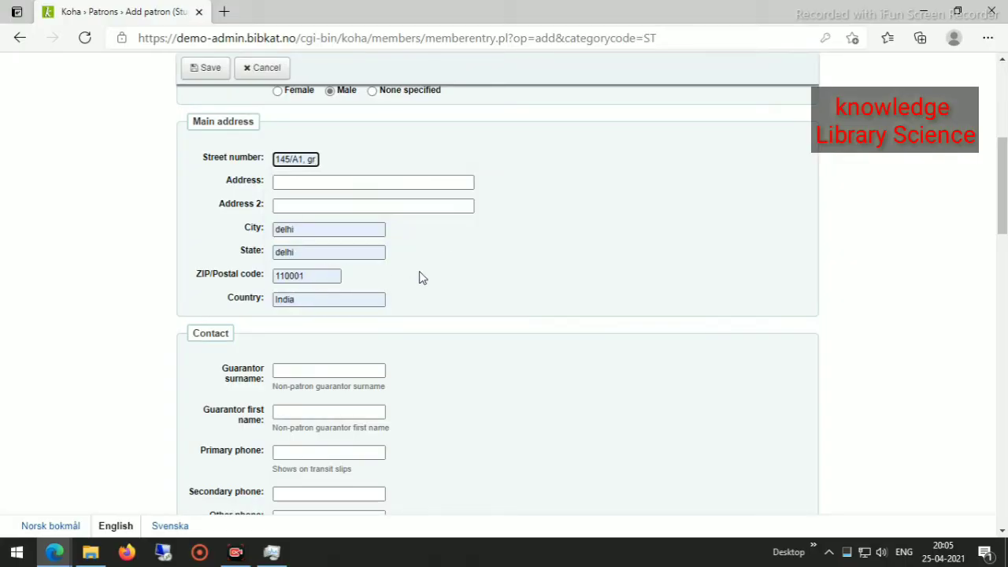
click(456, 255)
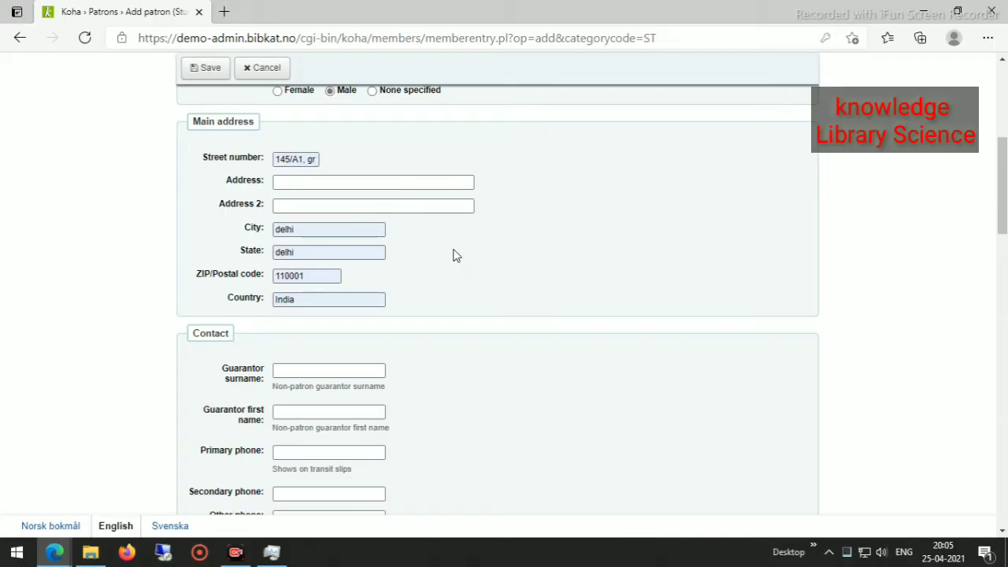
scroll(444, 276, down, 1)
scroll(443, 285, up, 5)
scroll(441, 286, up, 2)
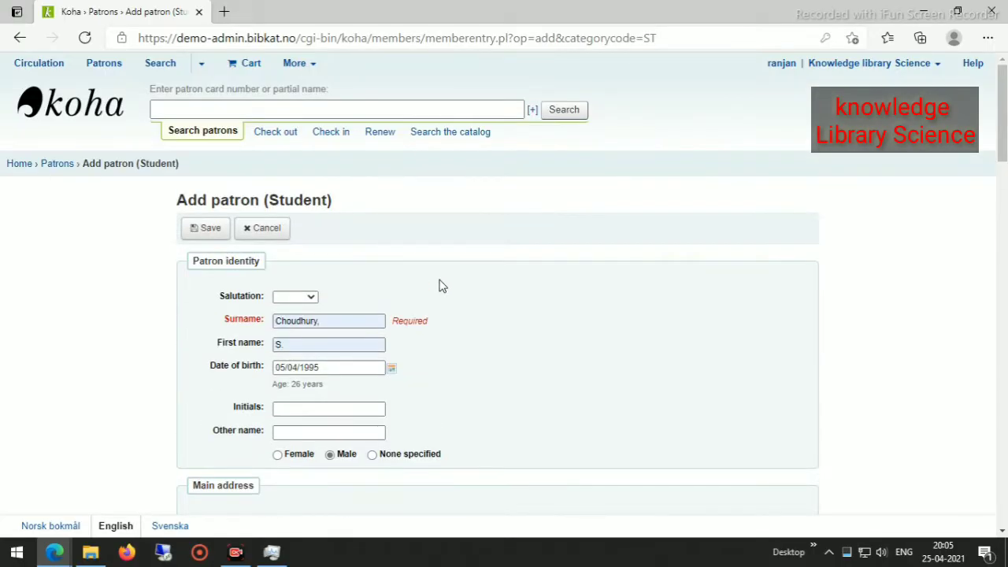
scroll(441, 286, down, 8)
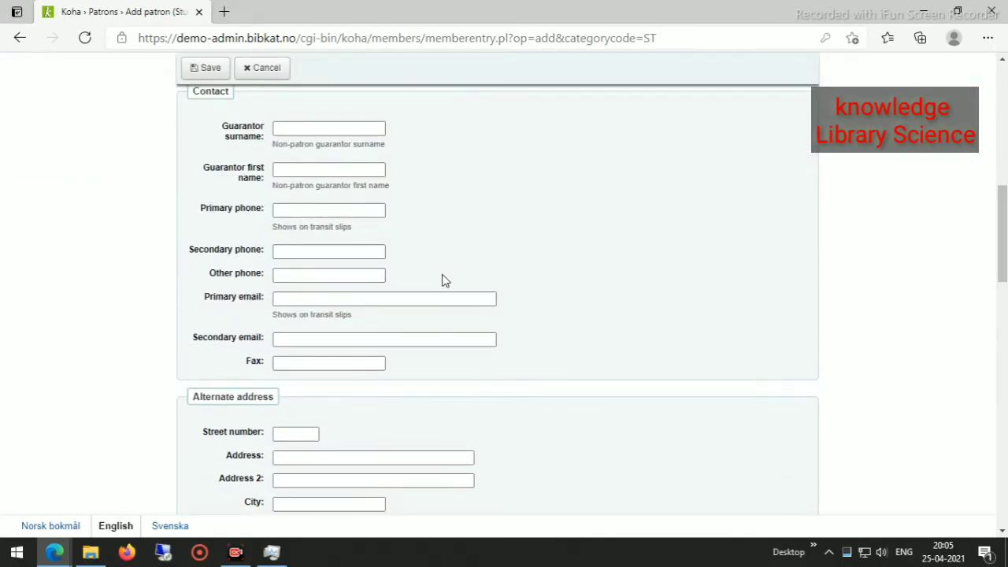
scroll(449, 279, down, 5)
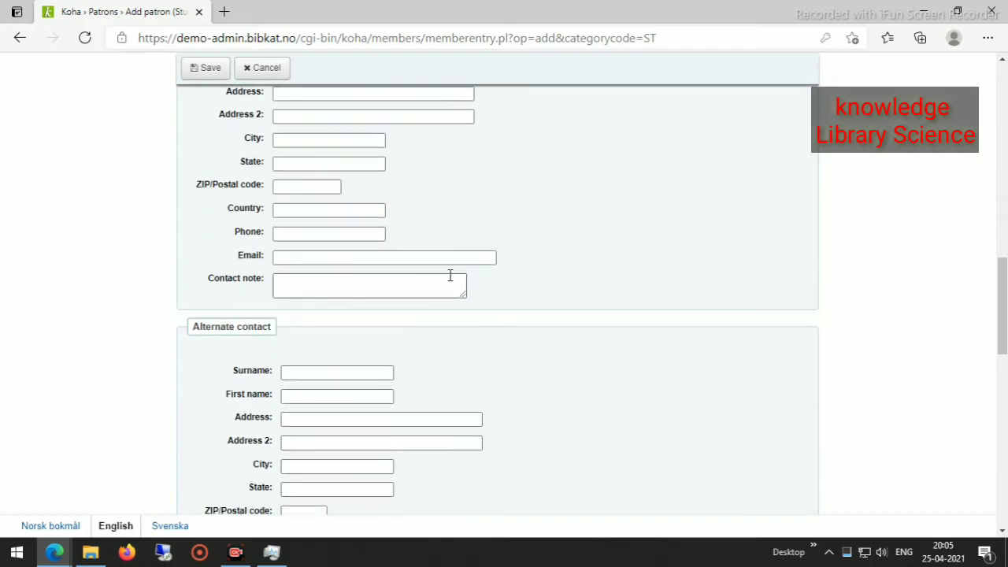
scroll(449, 279, up, 2)
scroll(450, 281, down, 2)
scroll(450, 282, down, 7)
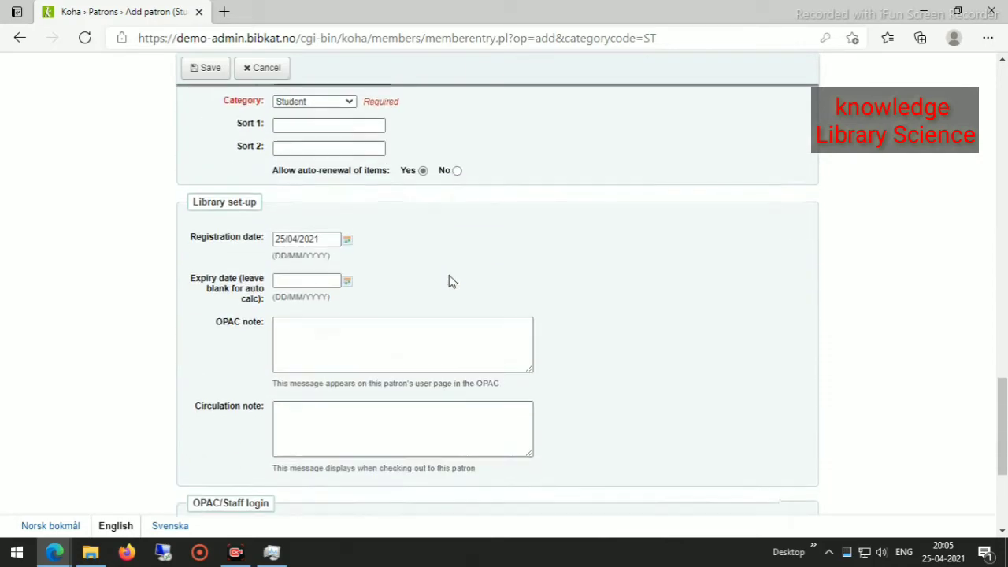
scroll(451, 281, up, 3)
click(348, 265)
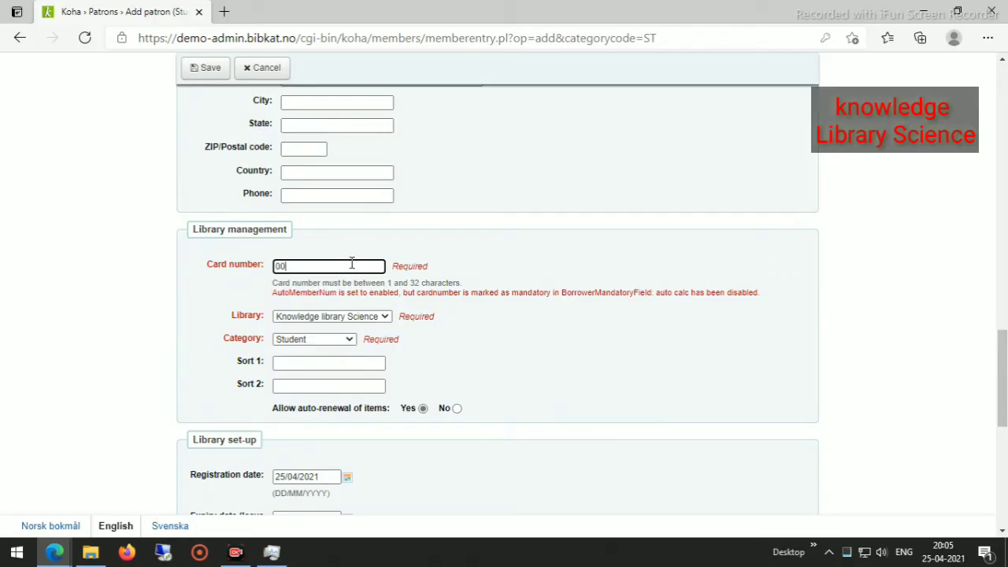
Correct the wrong trailing digit in the patron's card number.
click(456, 340)
click(314, 266)
key(BackSpace)
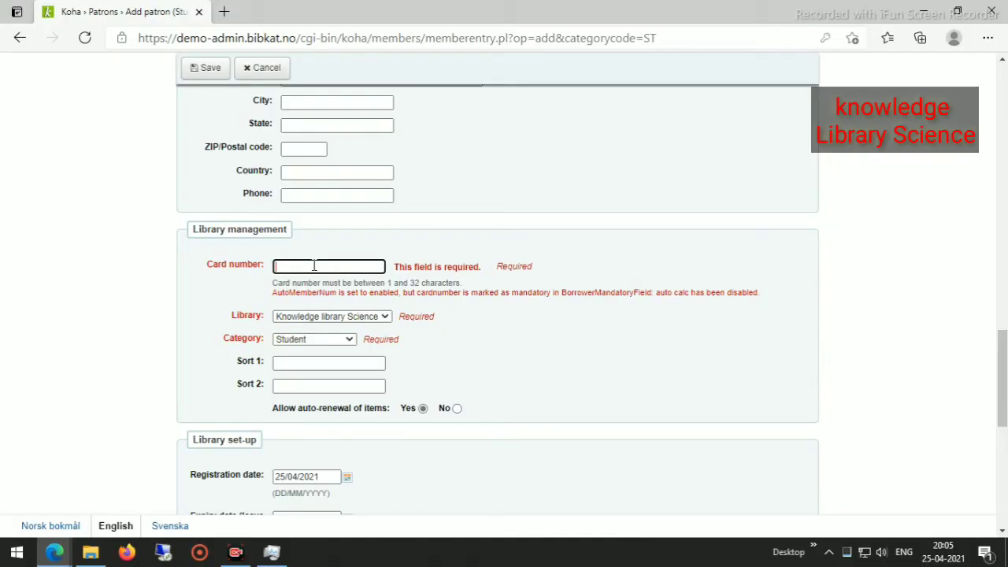
text(002)
click(463, 334)
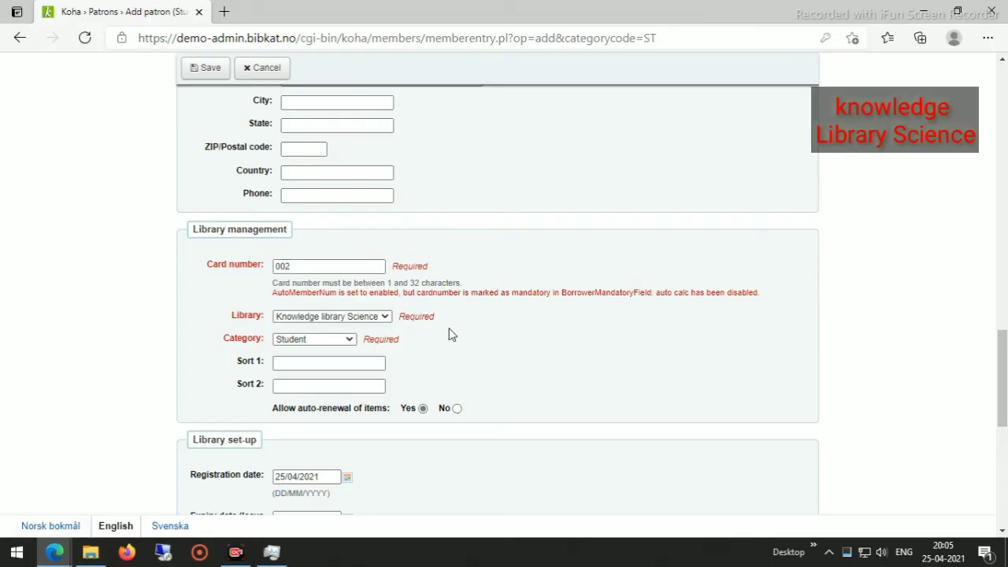
Confirm the home library is Knowledge library Science with category Student.
scroll(419, 382, down, 1)
scroll(420, 386, up, 3)
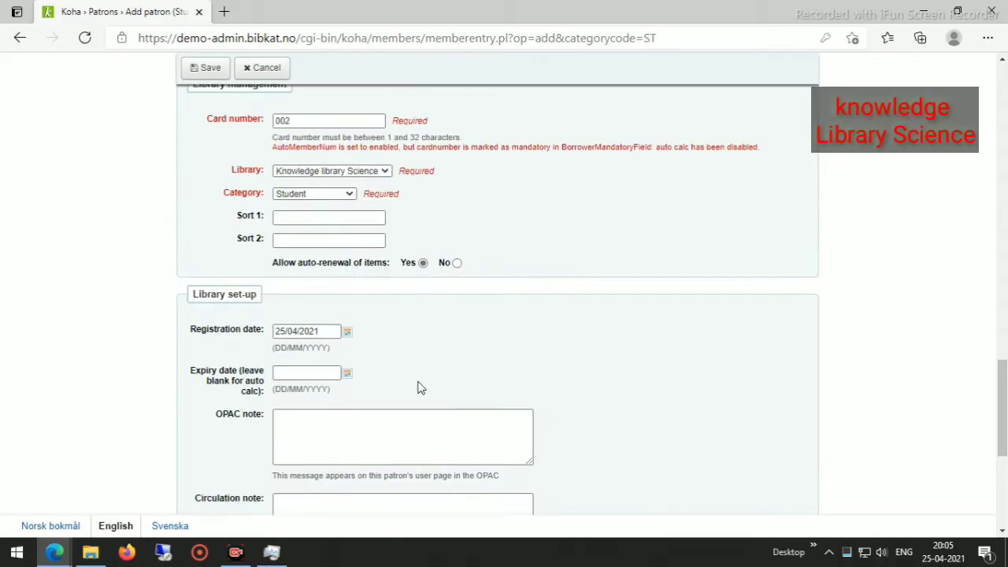
click(341, 202)
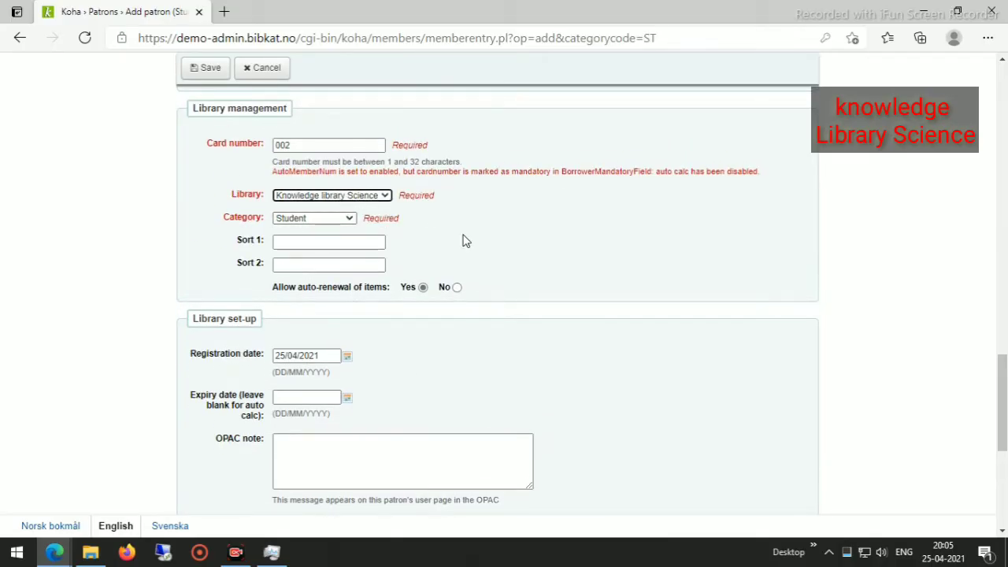
scroll(480, 221, up, 10)
scroll(494, 198, up, 2)
scroll(492, 200, down, 15)
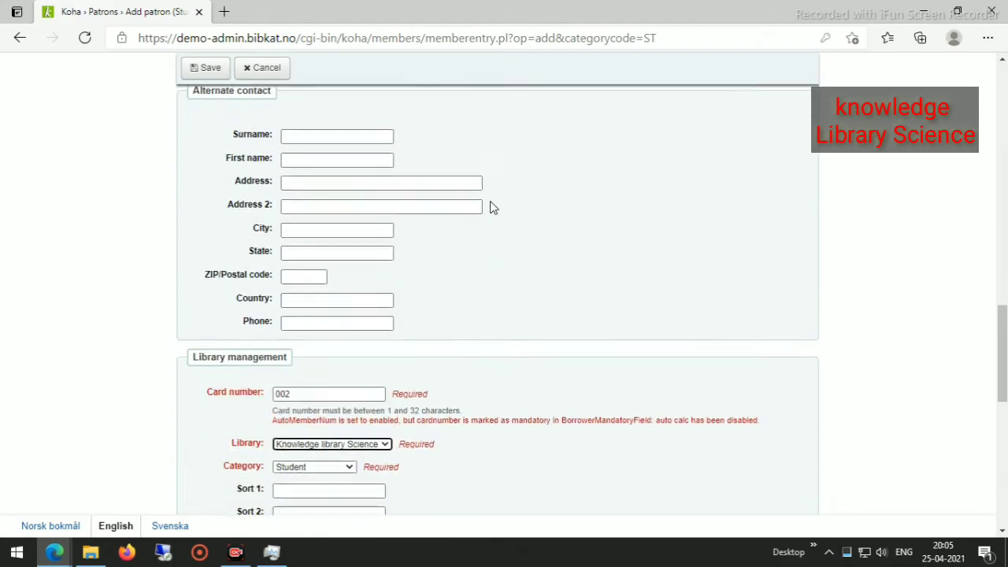
scroll(492, 202, up, 6)
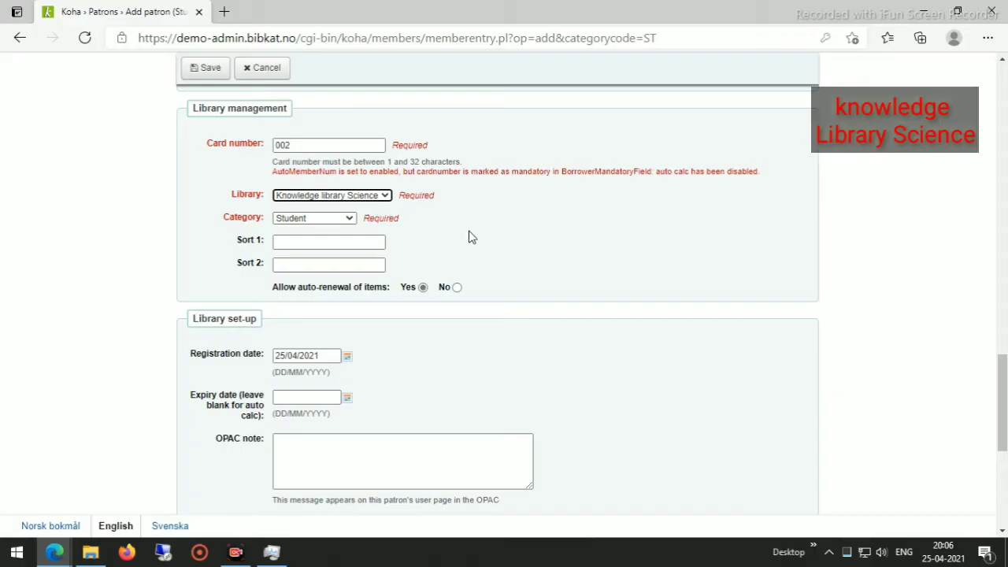
Replace the login username with the patron's surname, copied from the Surname field.
scroll(467, 331, down, 5)
scroll(467, 329, up, 3)
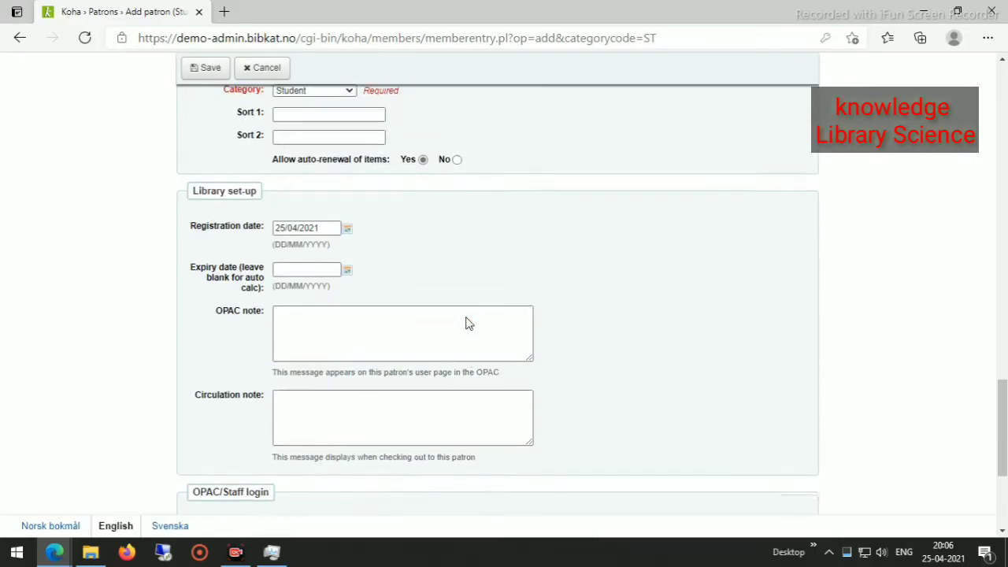
scroll(468, 330, down, 3)
scroll(441, 310, up, 3)
scroll(441, 307, down, 3)
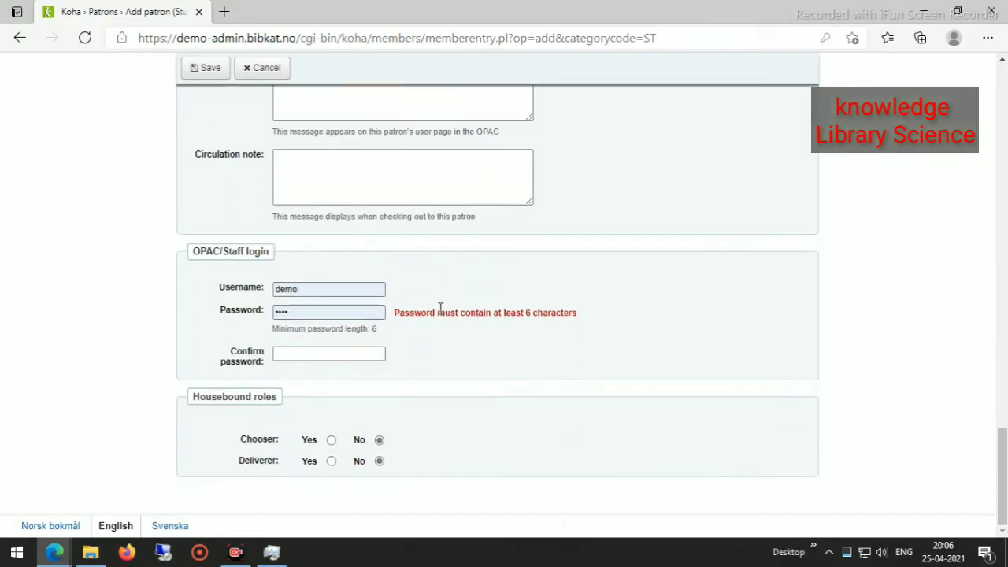
click(308, 288)
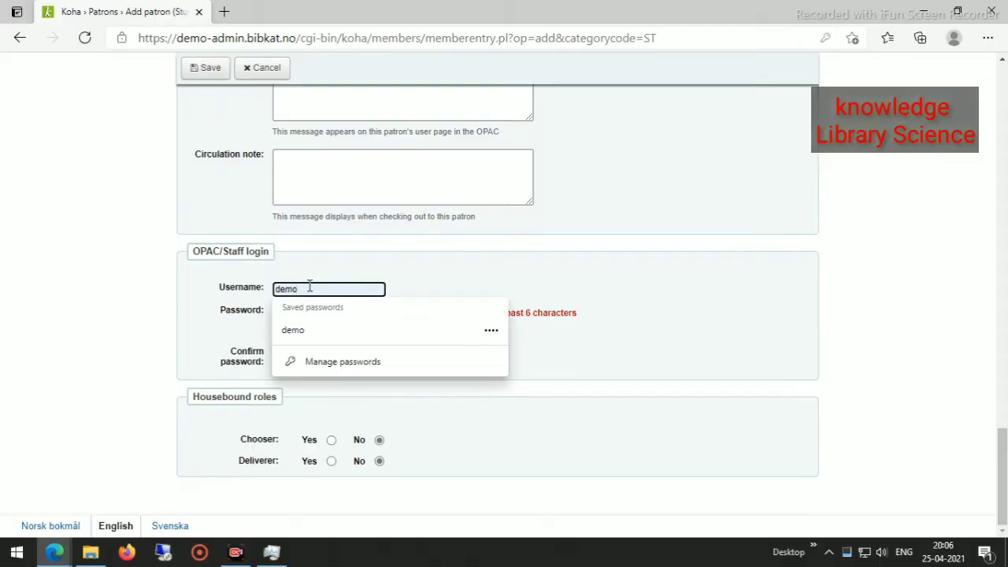
key(BackSpace)
key(BackSpace)
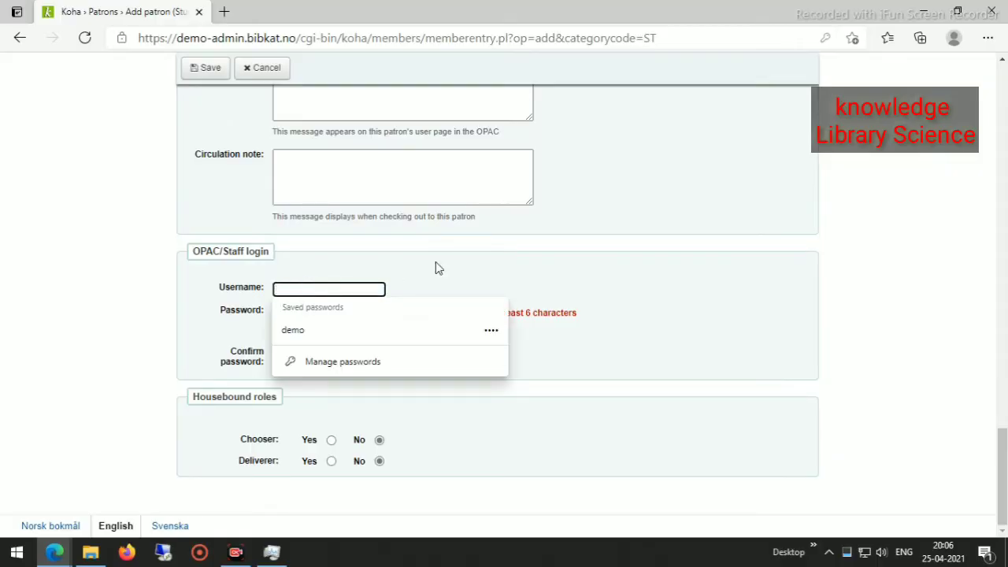
scroll(438, 268, up, 20)
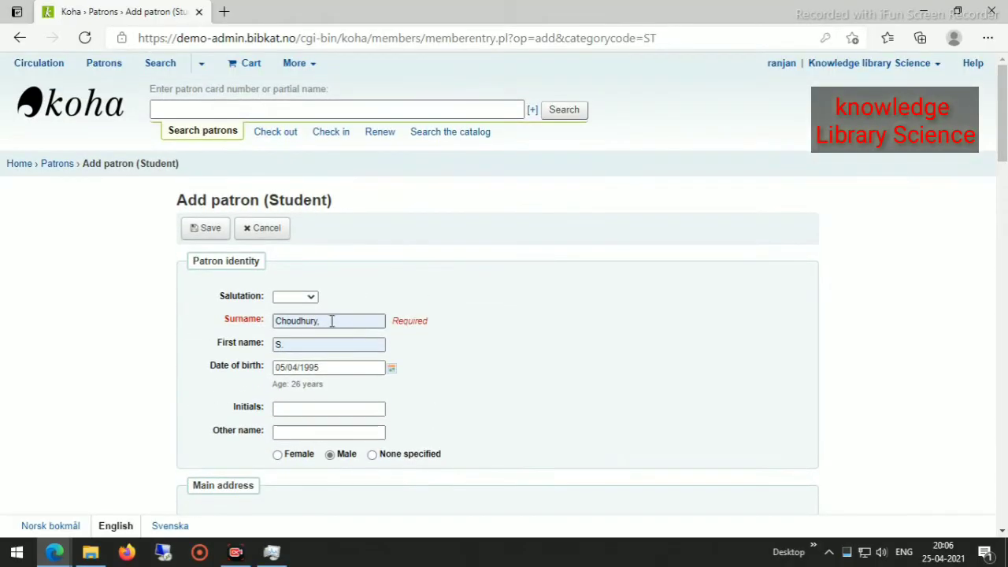
double_click(332, 320)
key(ctrl+c)
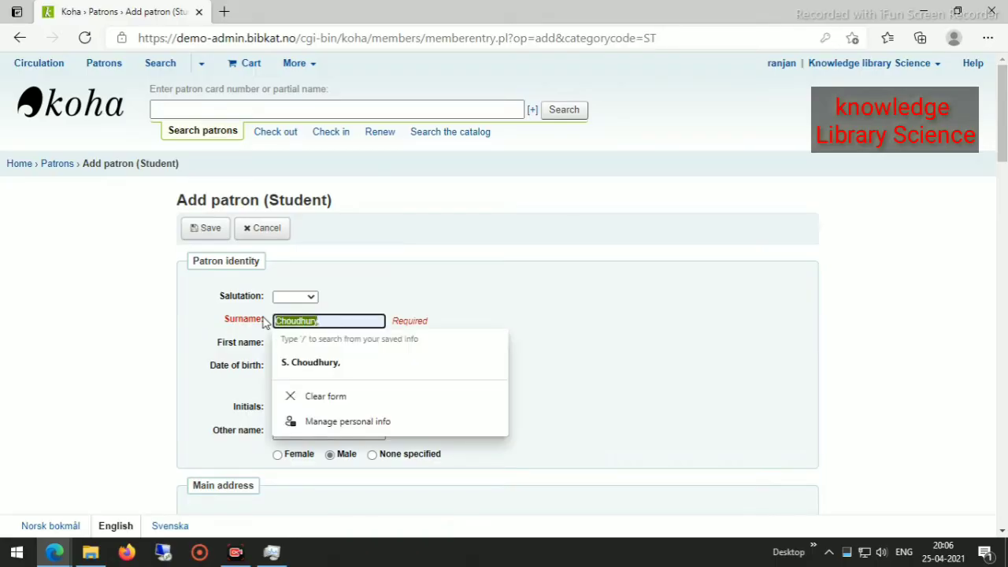
click(600, 384)
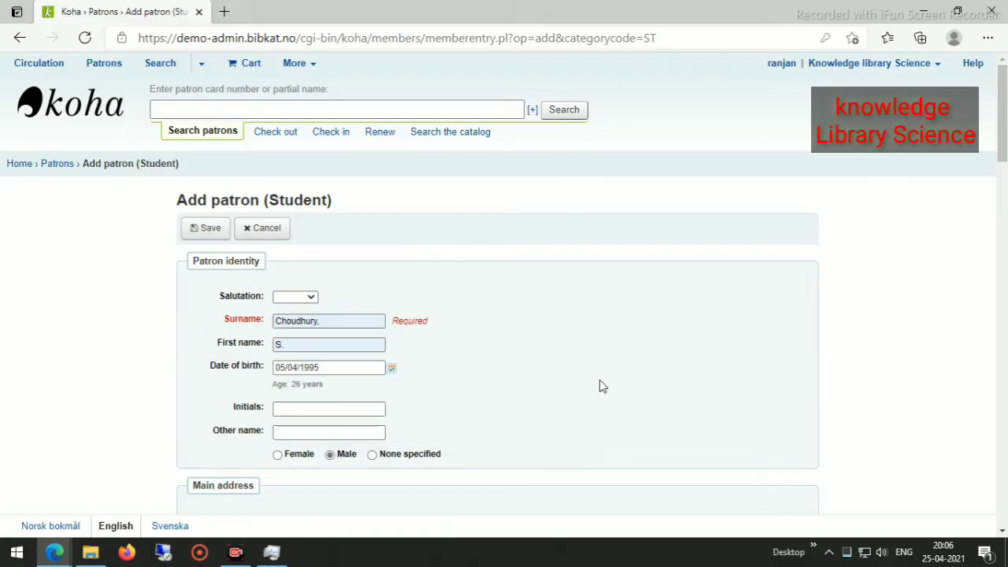
scroll(509, 428, down, 10)
scroll(506, 435, down, 7)
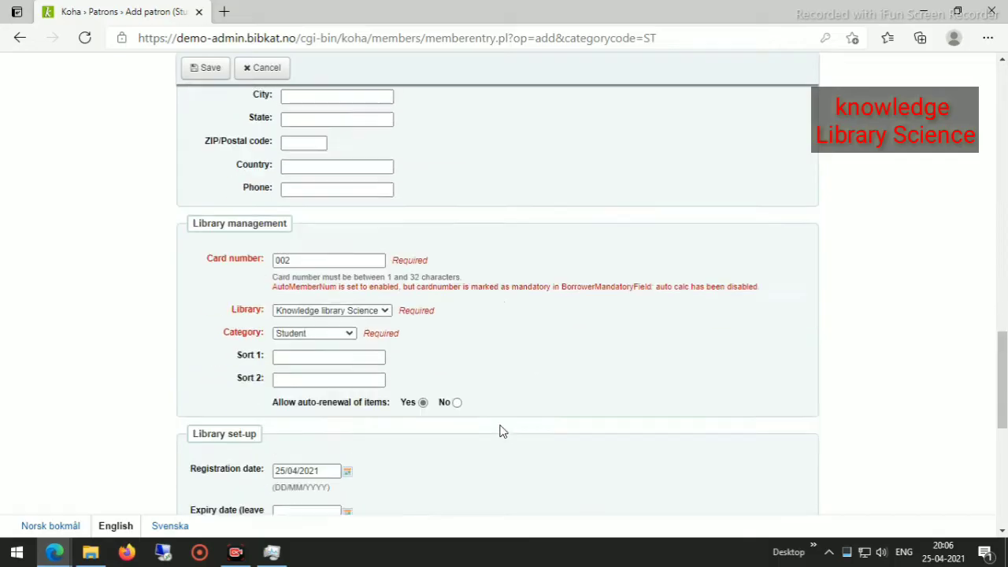
scroll(325, 362, down, 2)
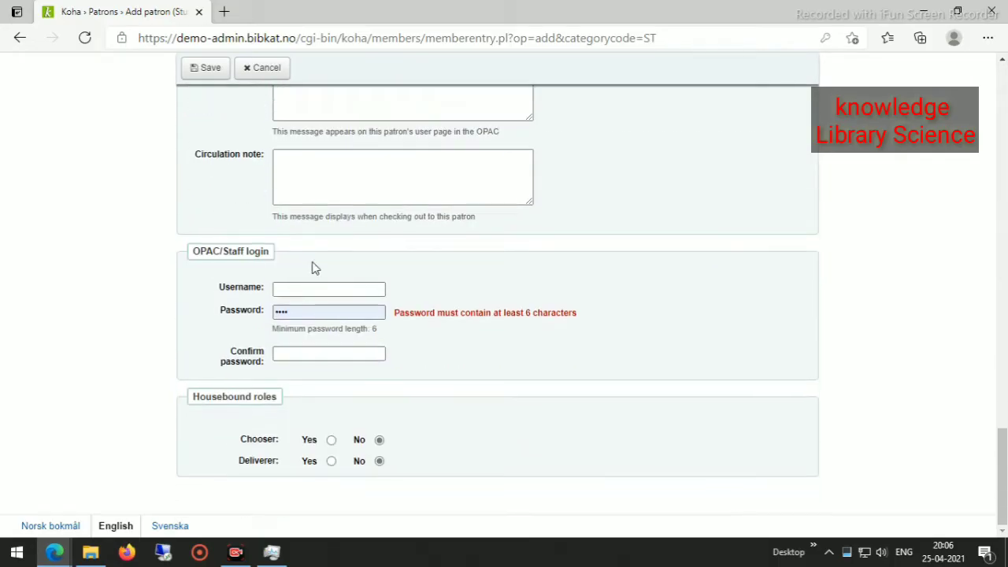
click(303, 287)
key(ctrl+v)
Enter and confirm a six-character password, then save the student patron record.
click(306, 310)
key(BackSpace)
key(BackSpace)
key(BackSpace)
key(BackSpace)
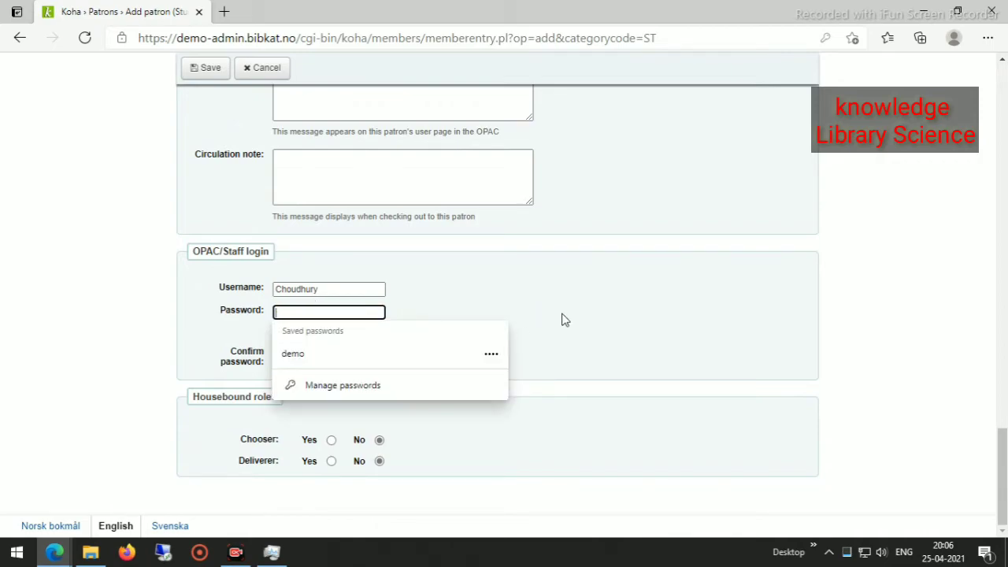
text(••)
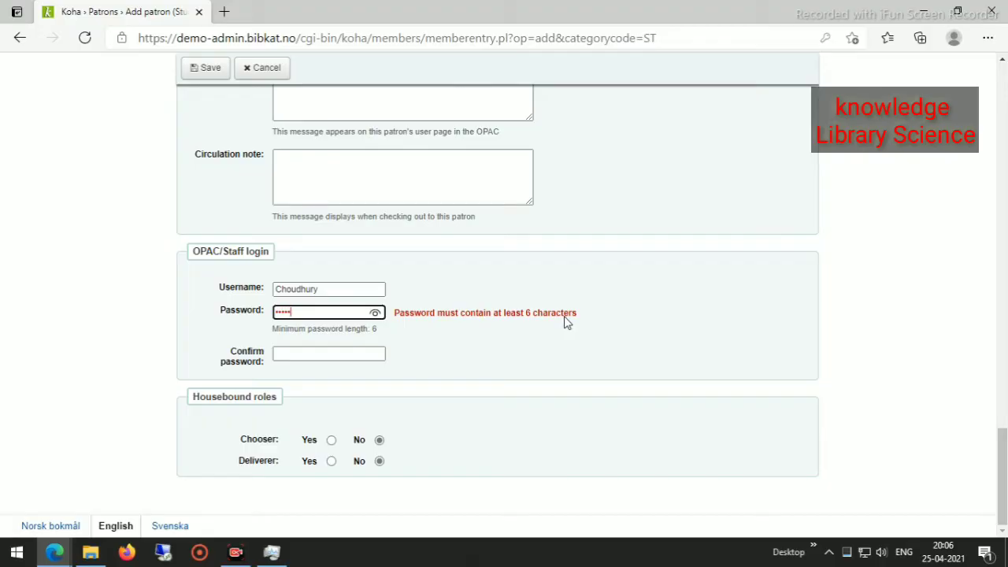
text(•)
click(328, 353)
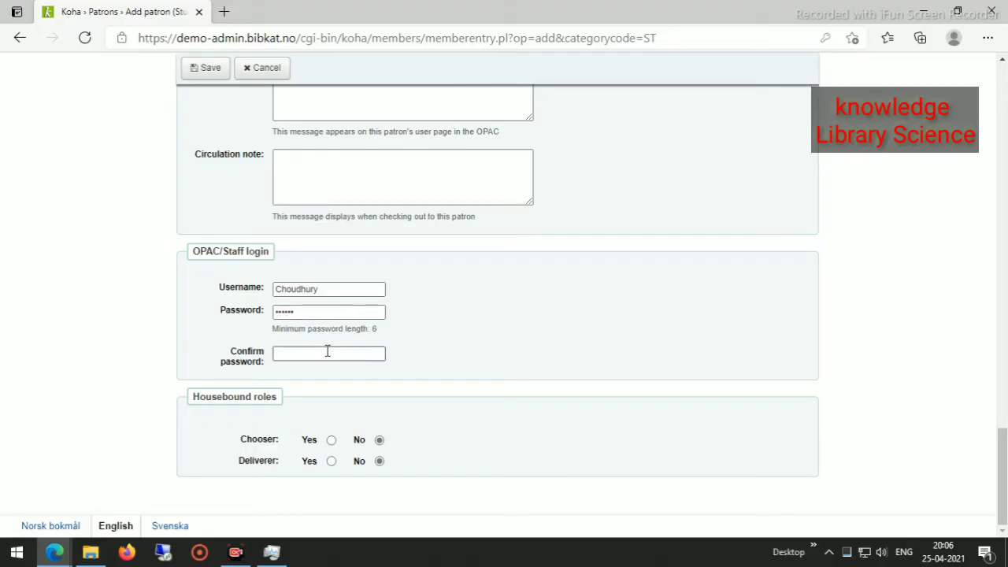
text(•)
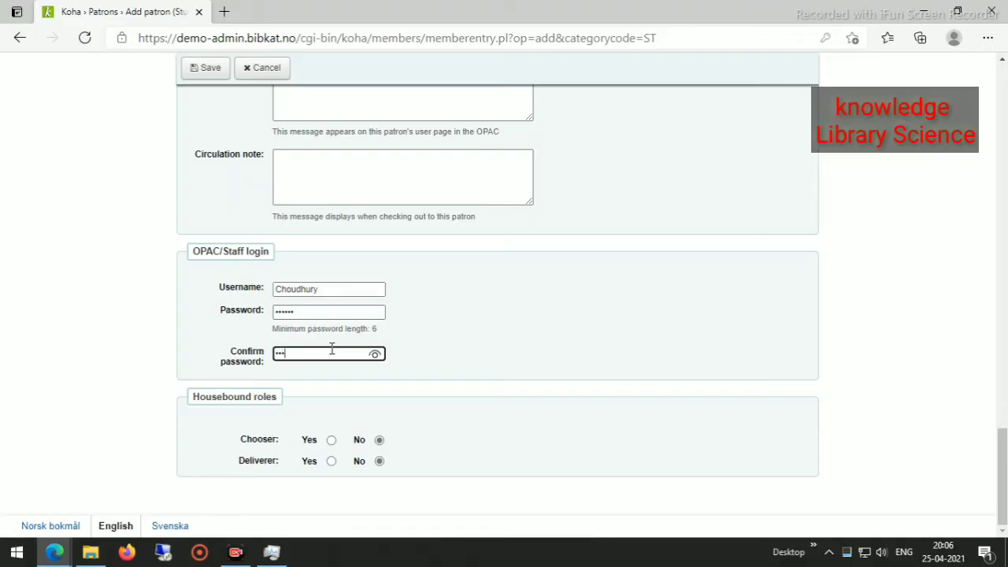
scroll(517, 381, up, 15)
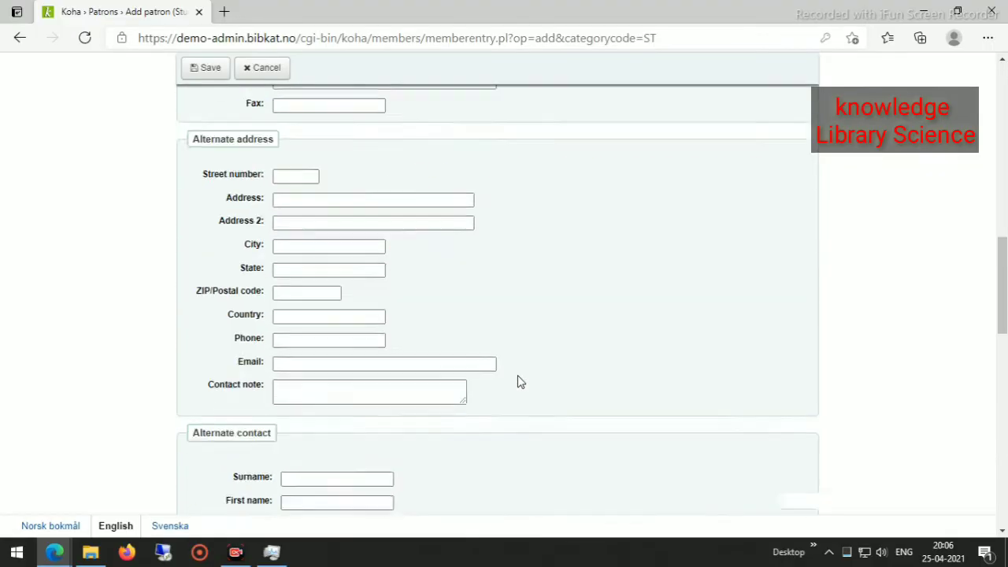
scroll(518, 381, down, 3)
scroll(439, 286, down, 12)
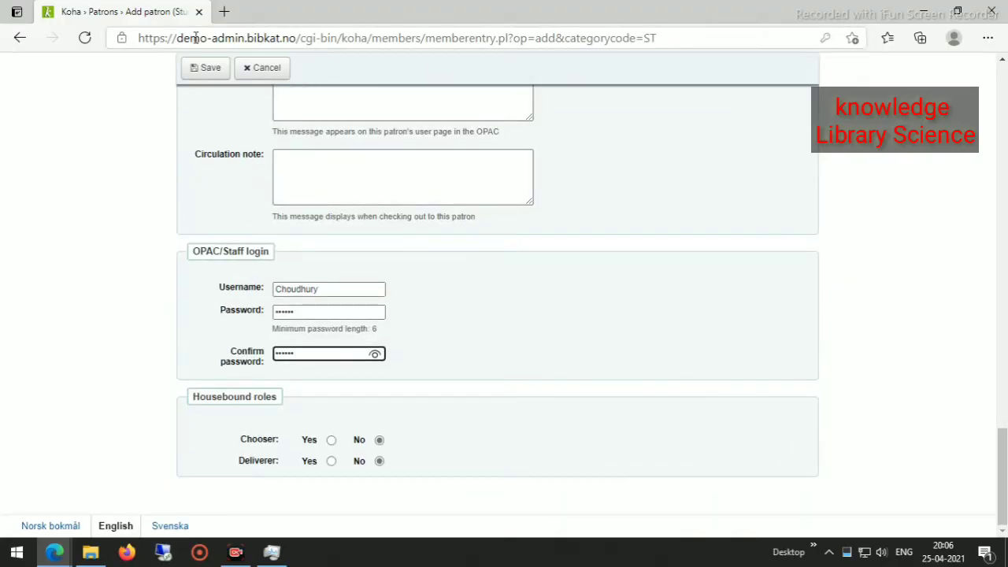
click(203, 68)
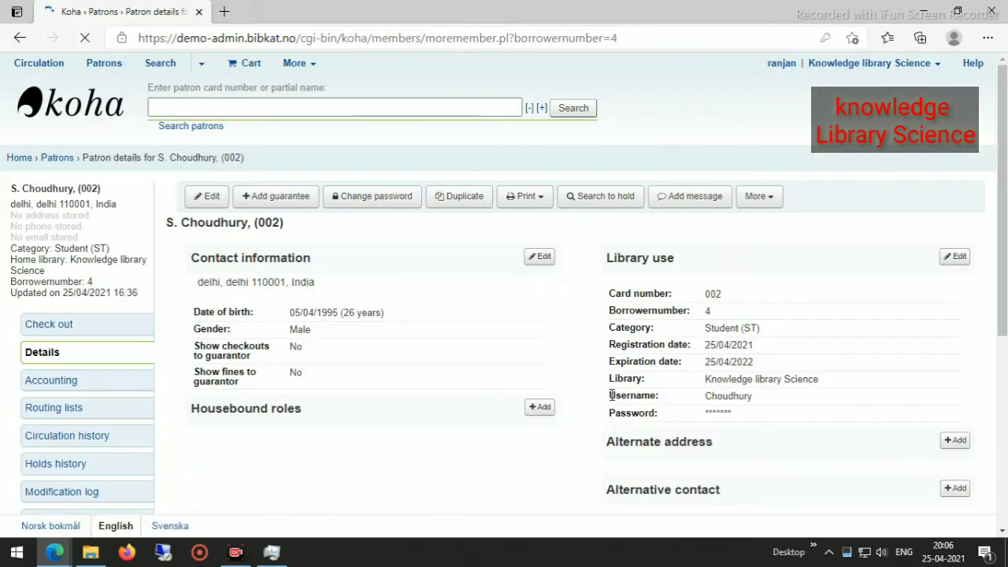
Glance at the patron's More actions menu, then return to Patrons via the breadcrumb.
scroll(444, 312, down, 3)
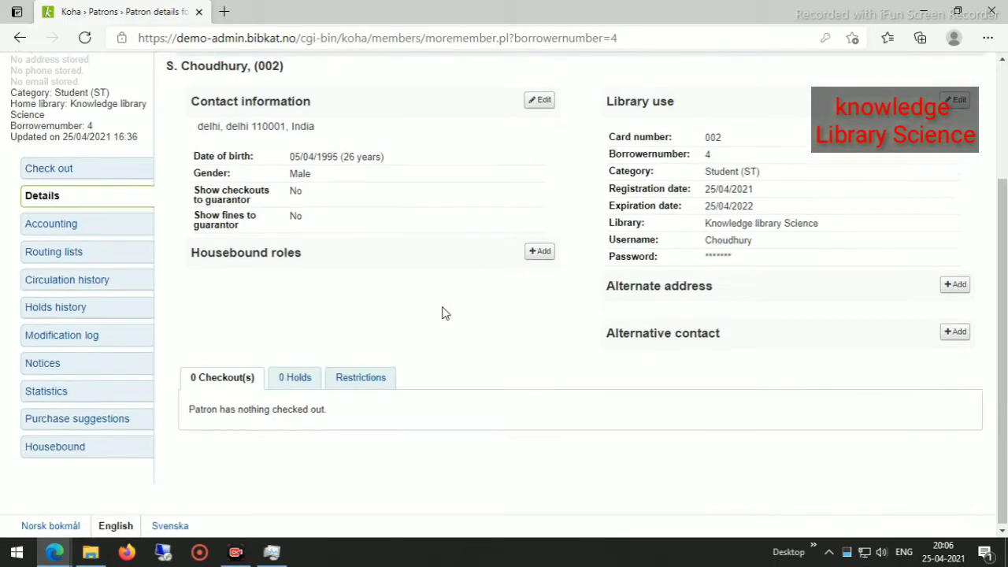
scroll(439, 315, up, 3)
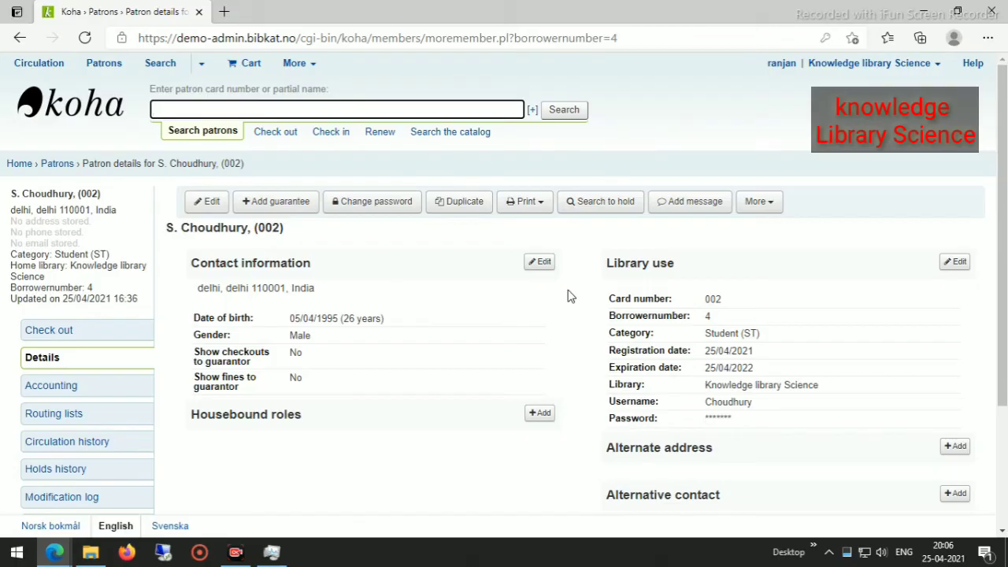
click(770, 206)
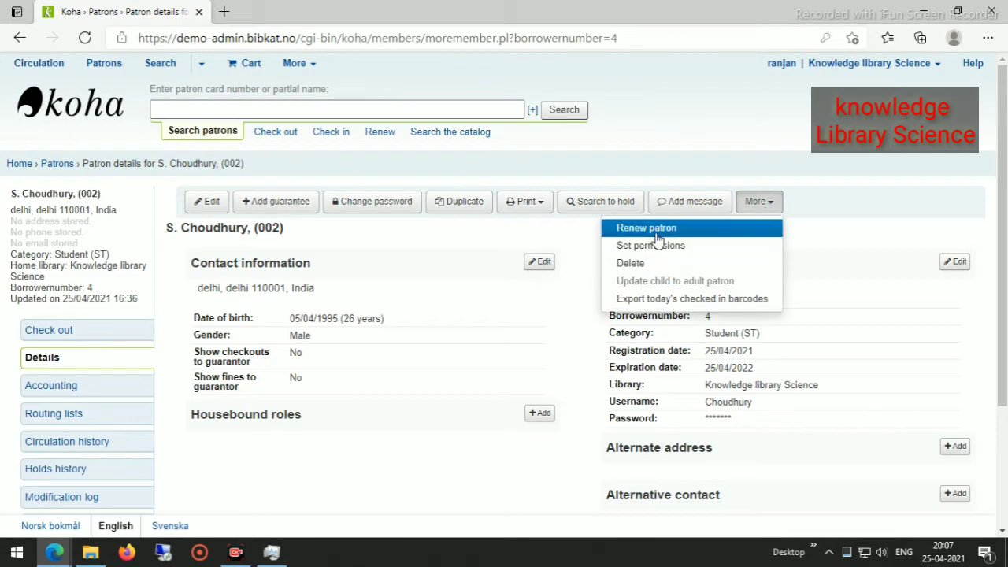
click(506, 344)
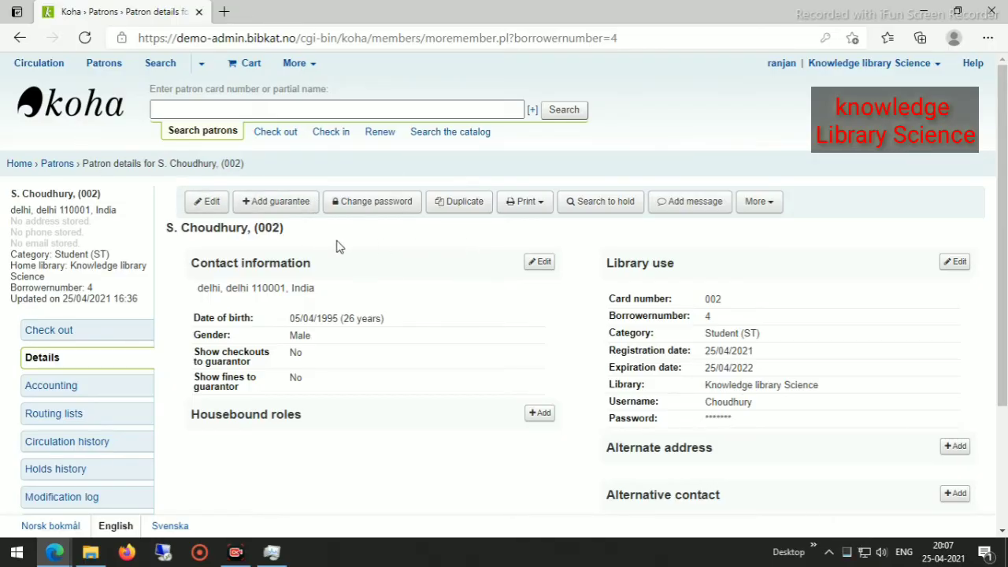
click(49, 165)
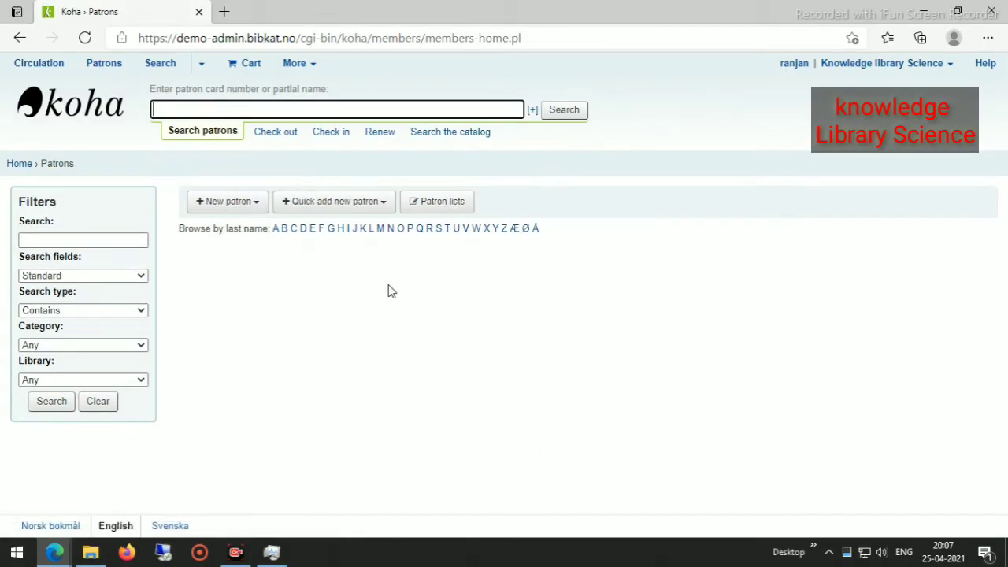
Start a new Teacher patron and autofill surname and first name from saved personal info.
click(236, 203)
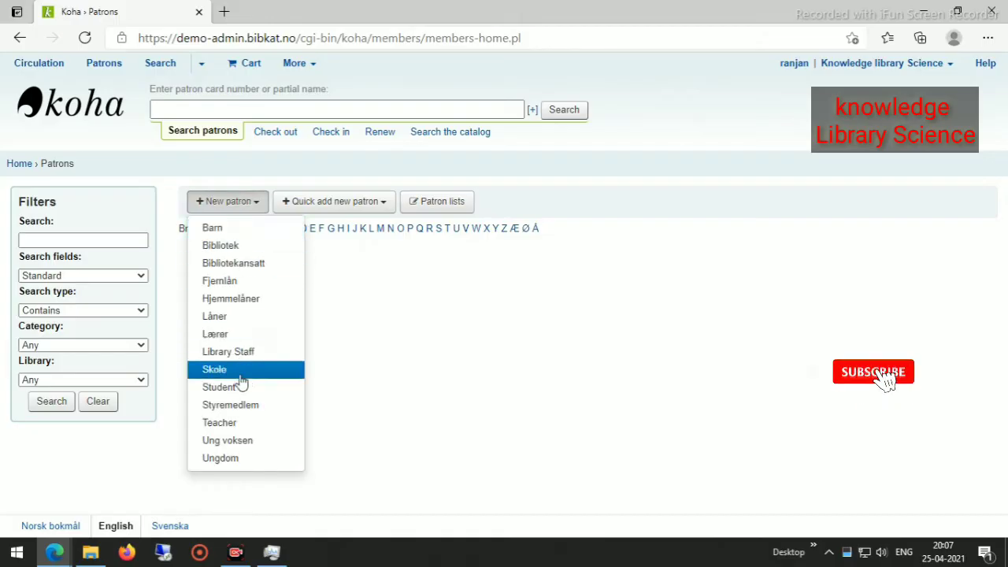
click(226, 421)
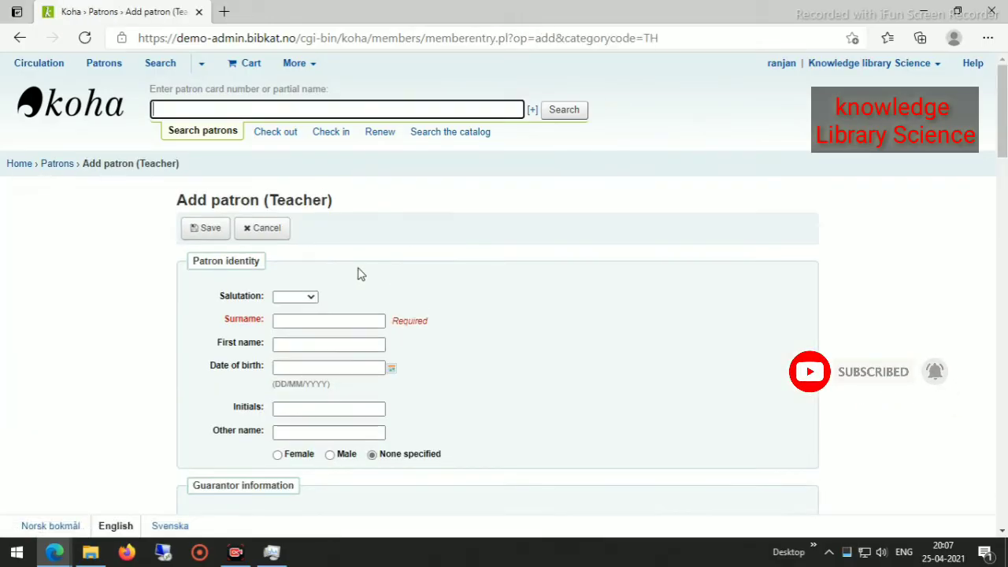
click(304, 322)
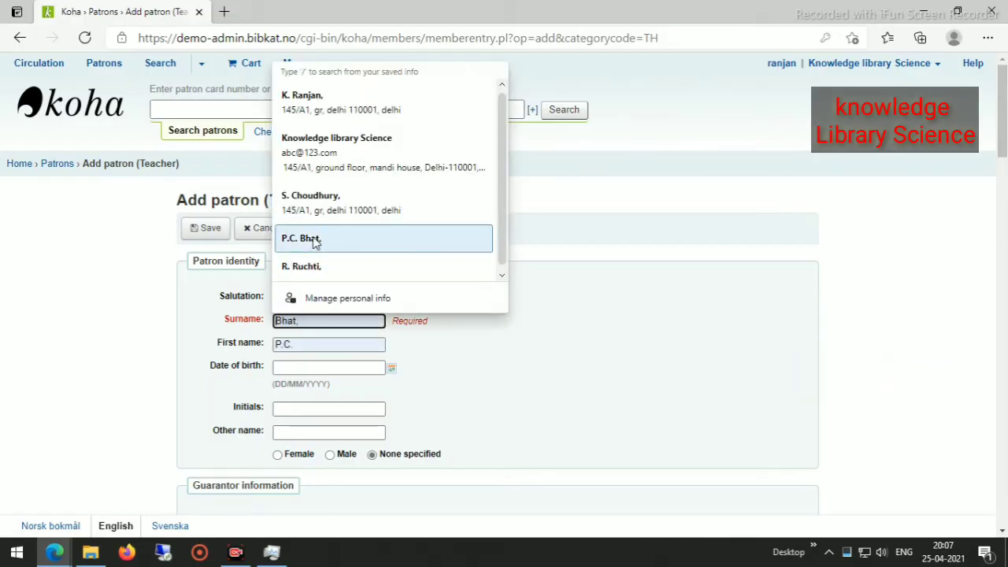
click(314, 242)
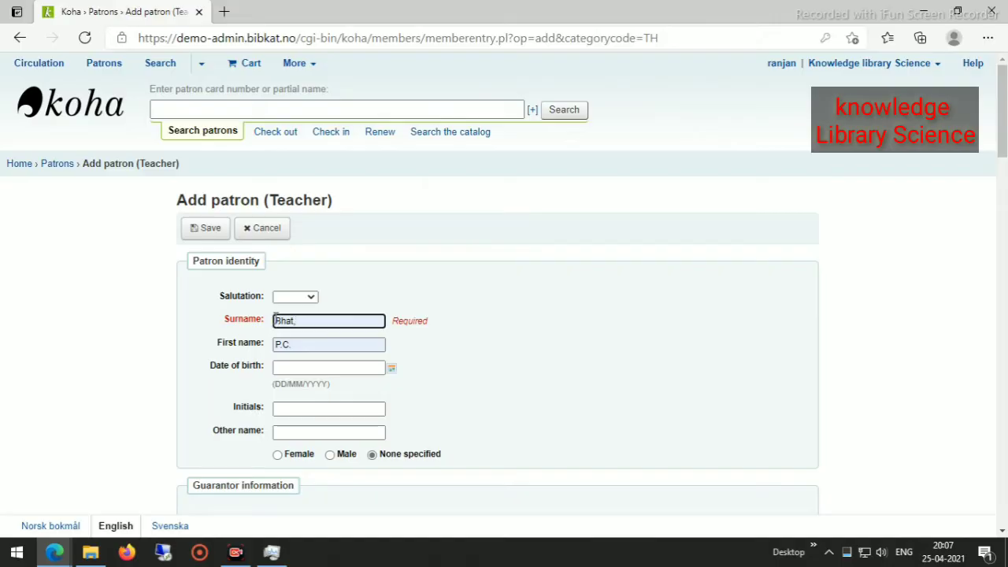
click(277, 319)
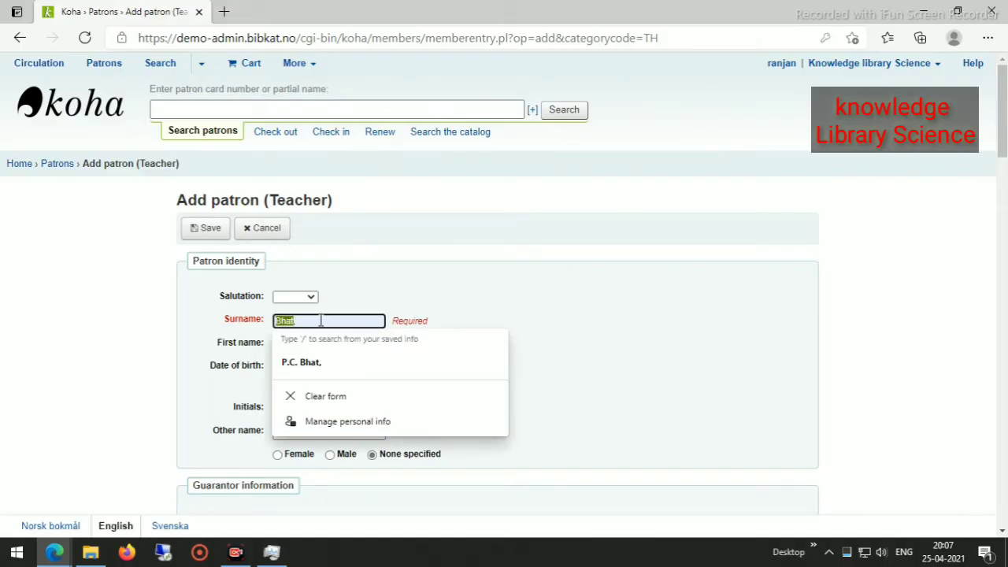
click(598, 374)
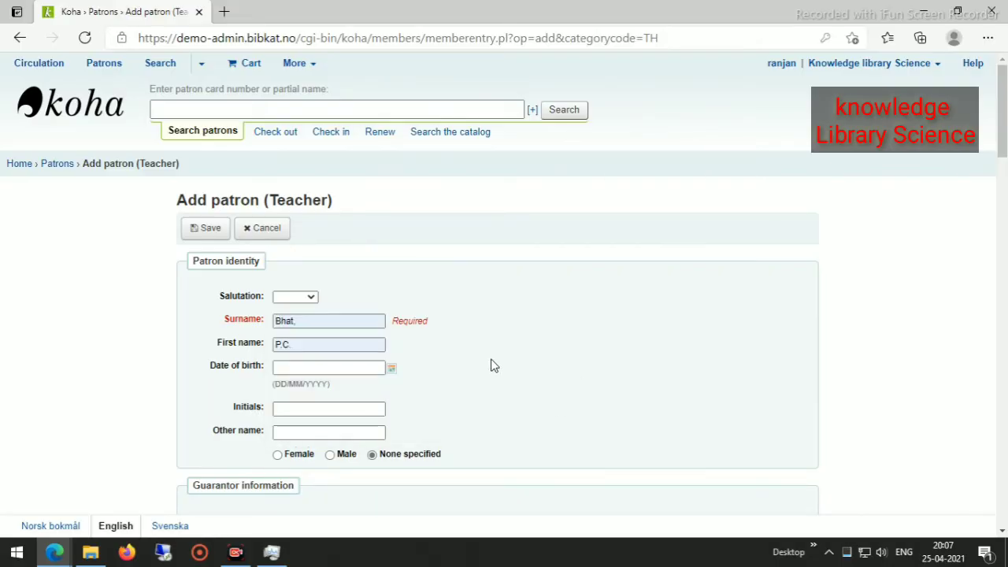
Set the Teacher patron's gender to male and fill the main address from saved info.
scroll(307, 320, down, 3)
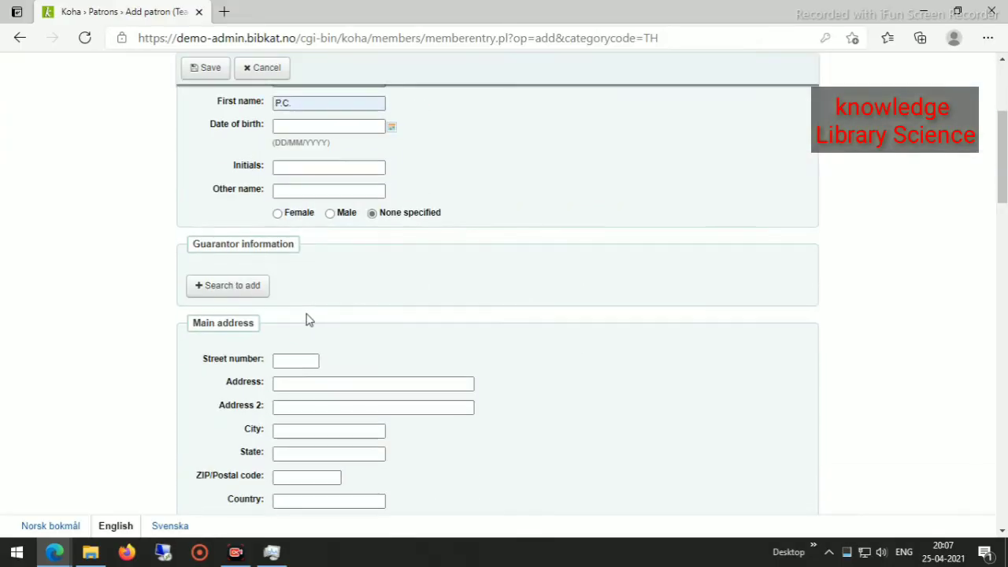
click(330, 213)
scroll(354, 317, down, 5)
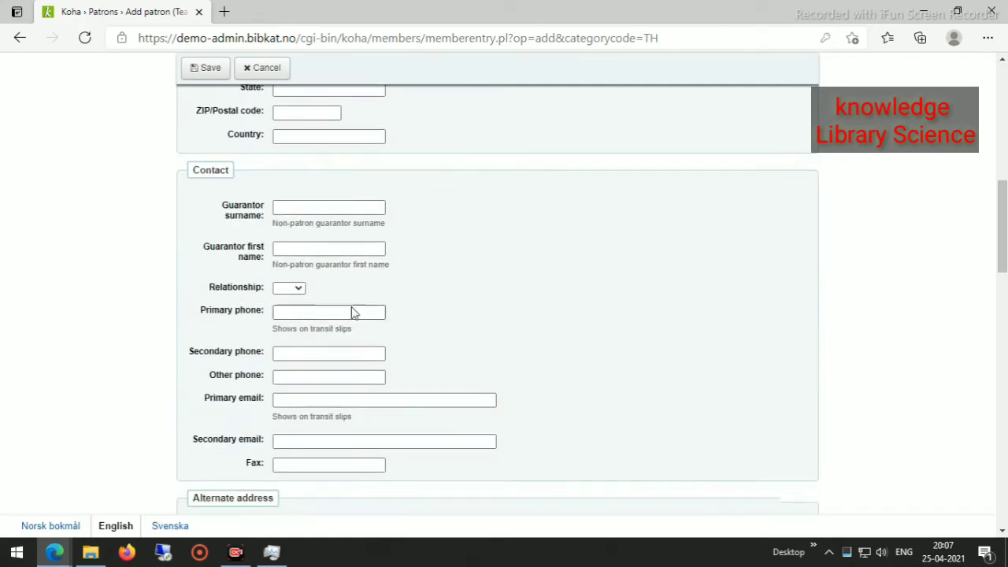
scroll(308, 153, up, 2)
click(303, 116)
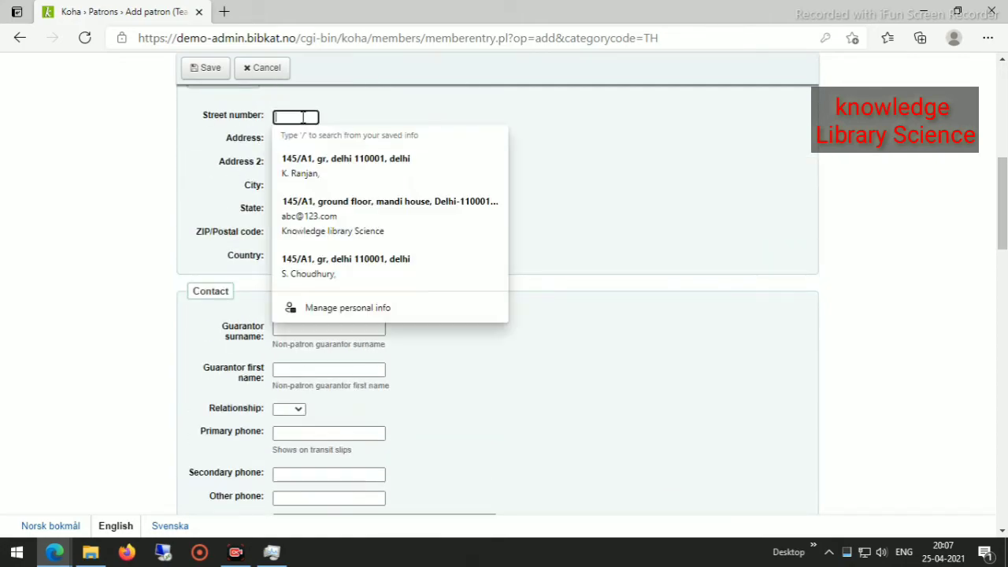
click(347, 178)
Enter card number 003 in the Library management section.
scroll(398, 251, down, 2)
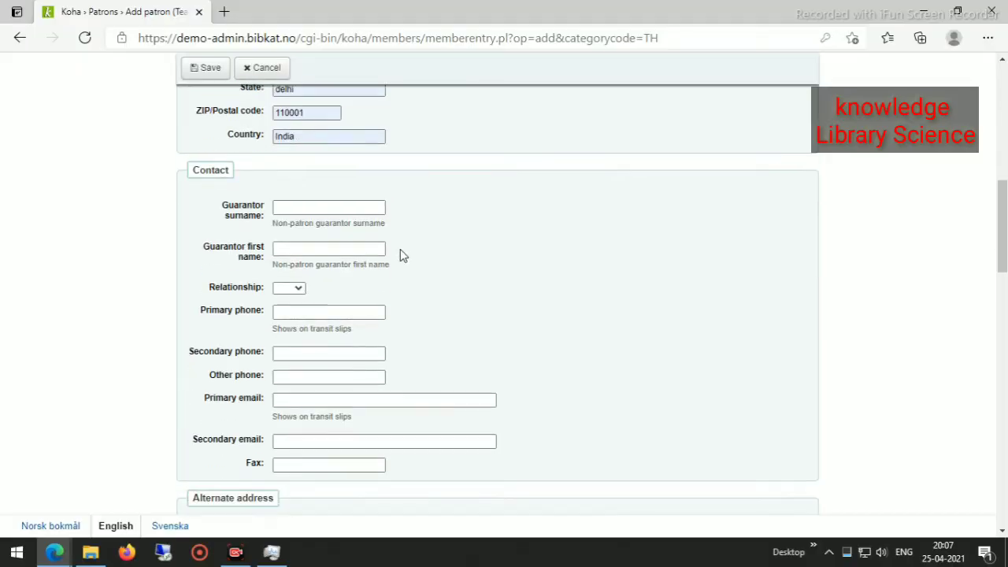
scroll(400, 248, down, 5)
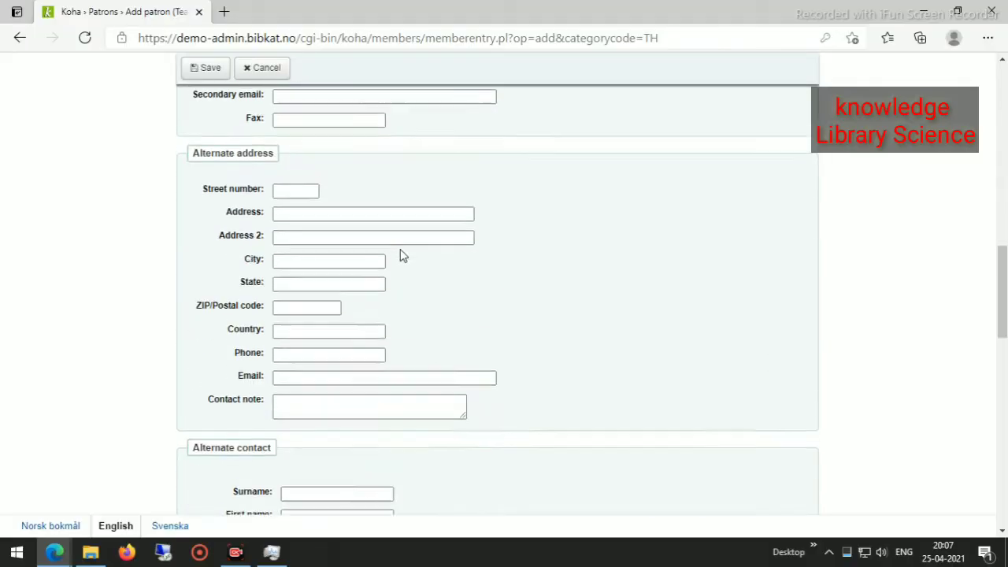
scroll(400, 248, up, 15)
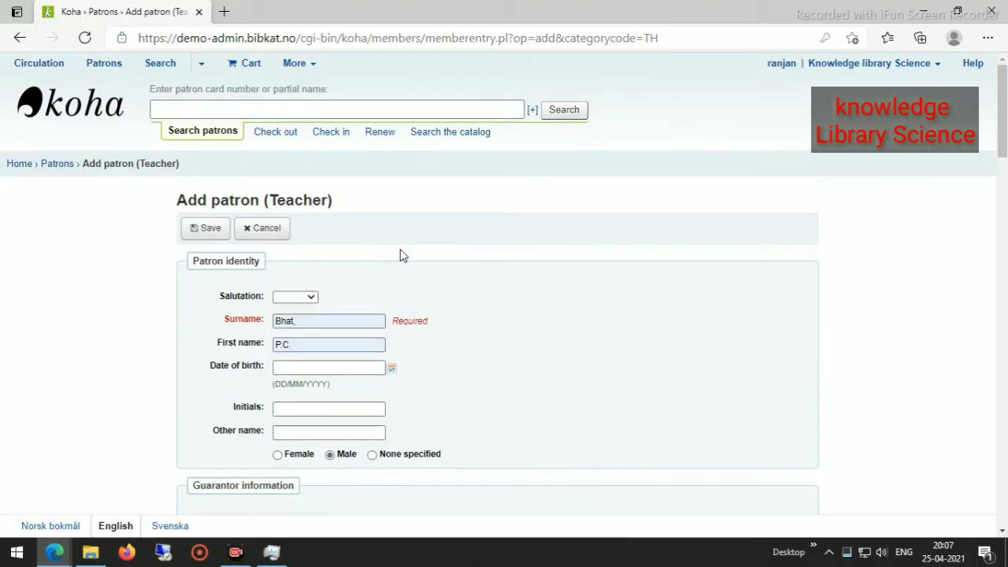
scroll(399, 251, down, 8)
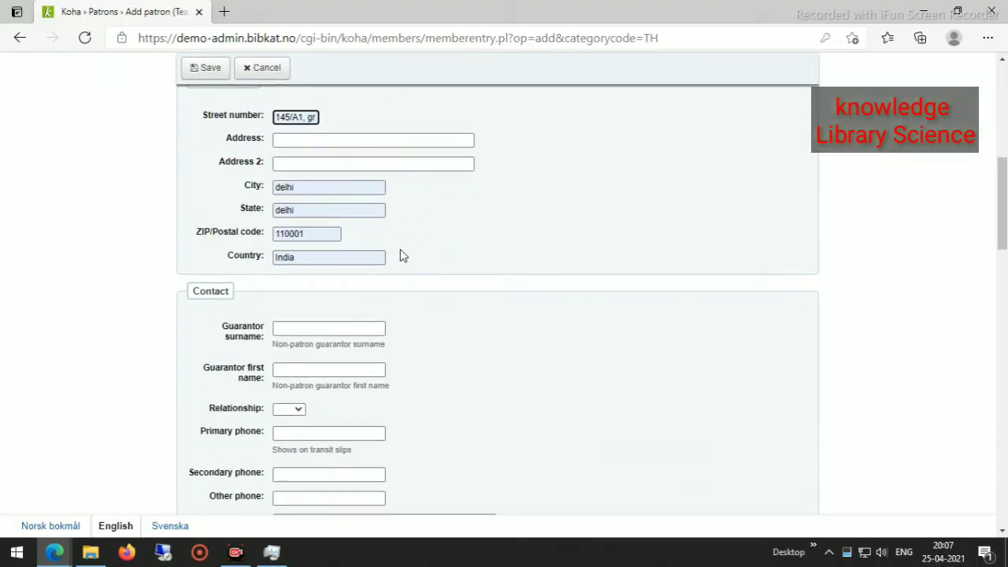
scroll(400, 249, down, 10)
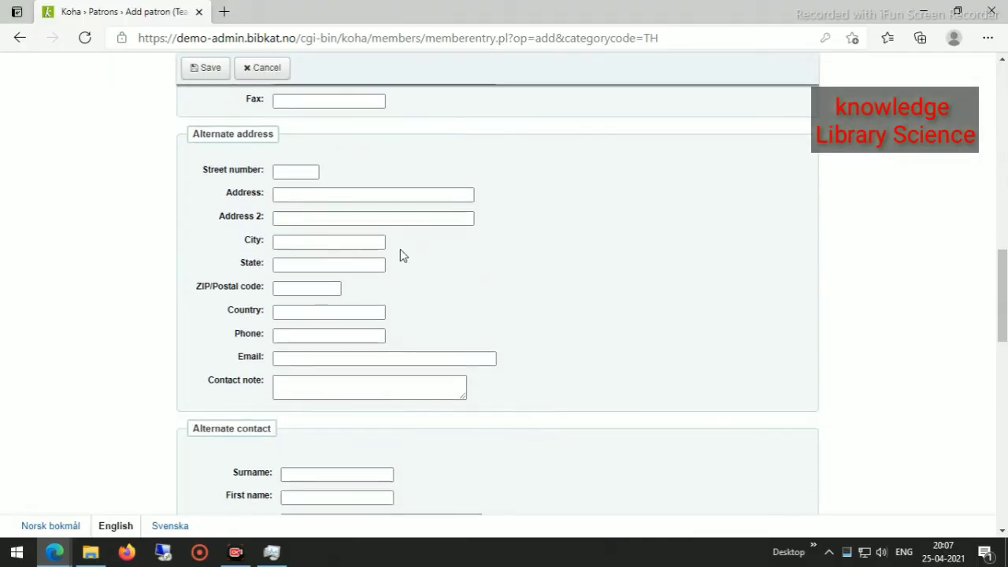
scroll(400, 248, down, 5)
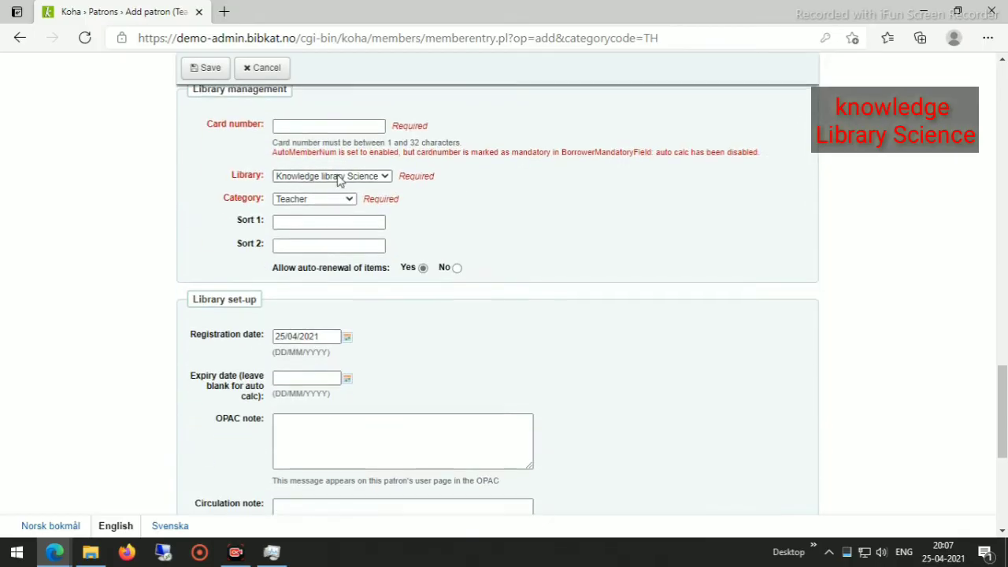
click(300, 125)
click(300, 123)
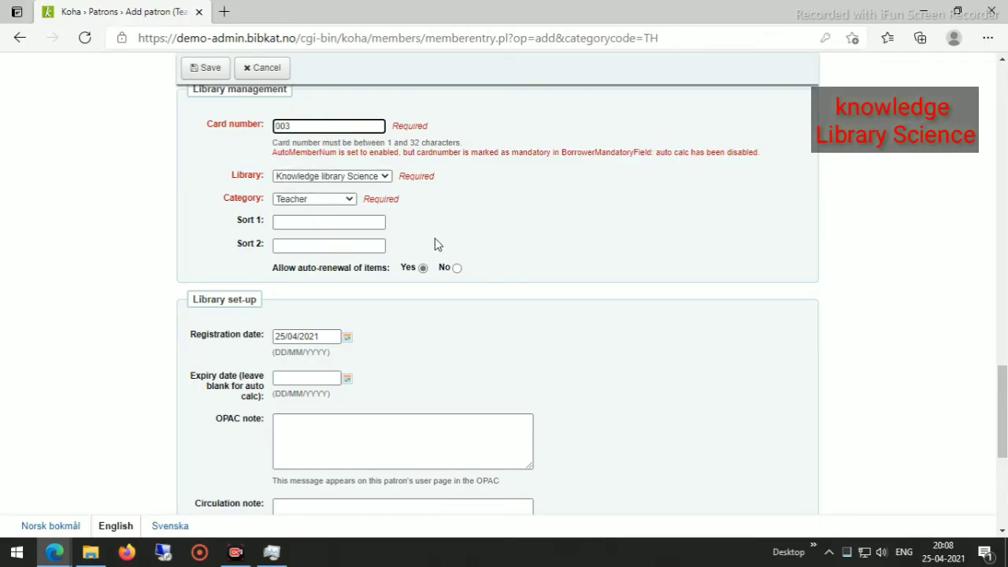
scroll(363, 291, down, 2)
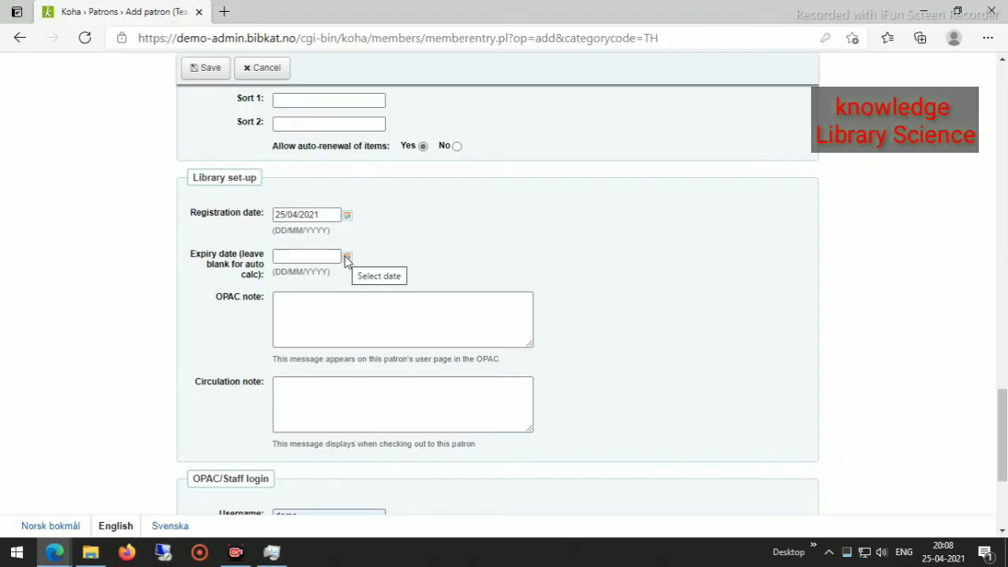
Set the expiry date to 24/04/2025 using the calendar.
click(347, 217)
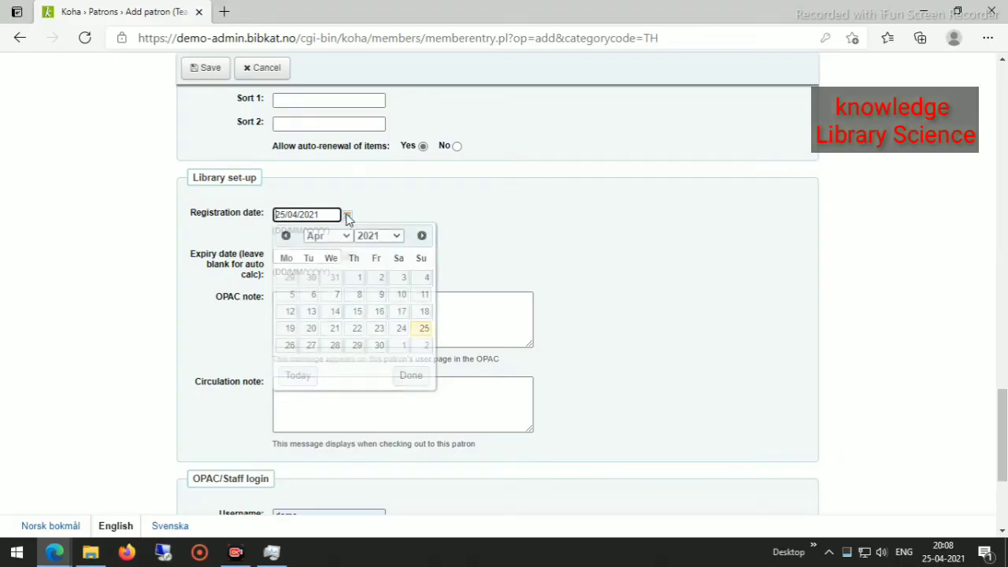
click(397, 236)
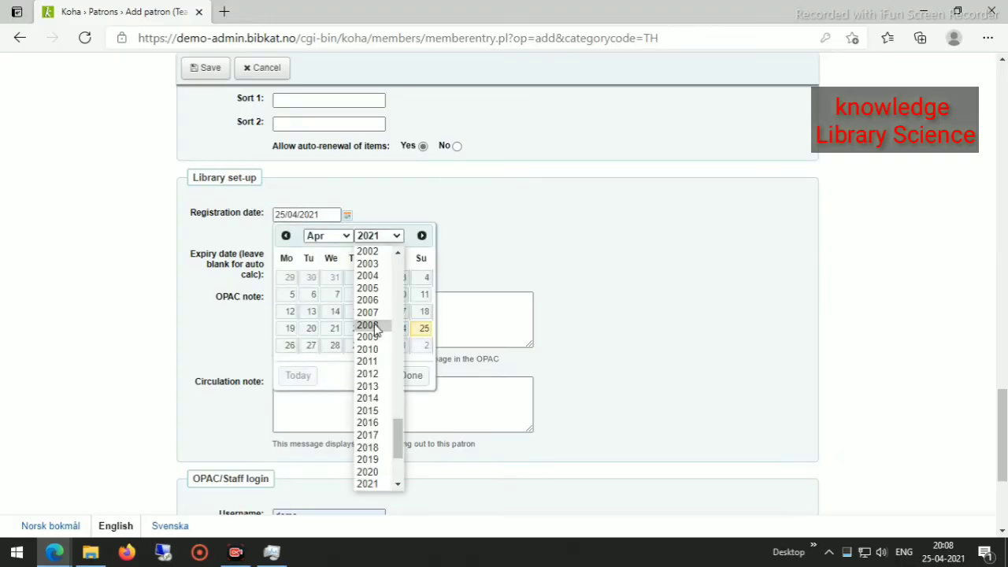
click(572, 253)
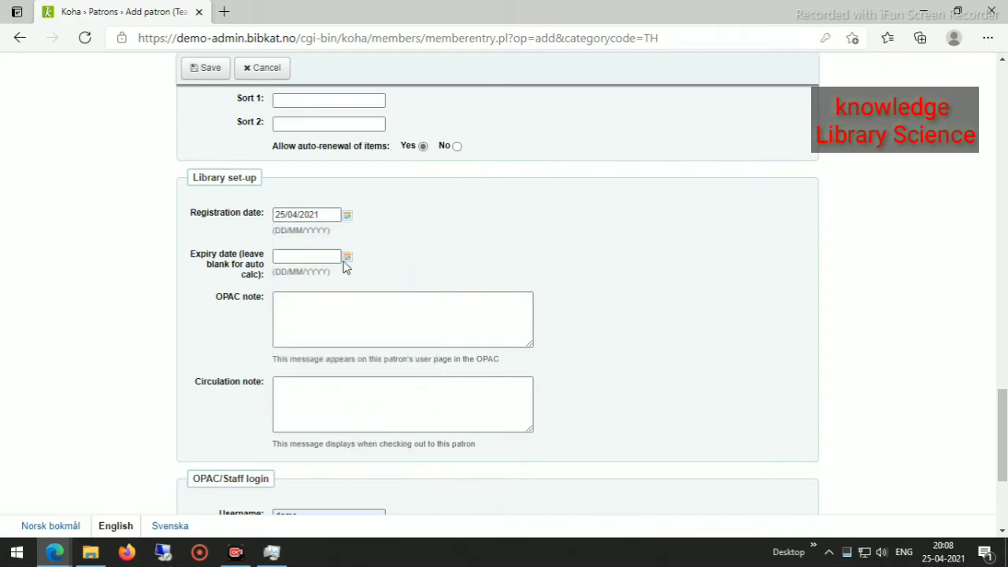
click(348, 257)
click(398, 278)
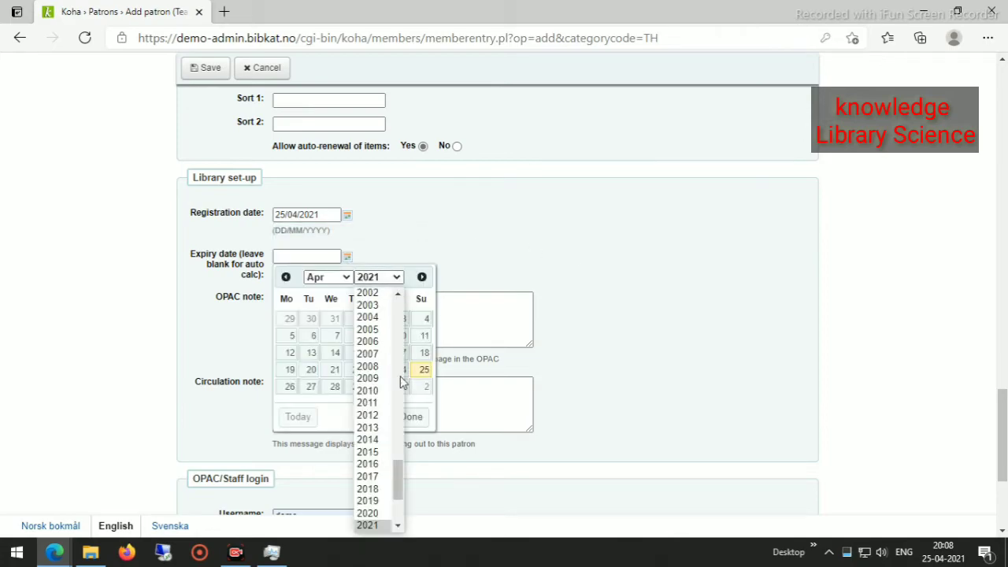
scroll(367, 378, down, 3)
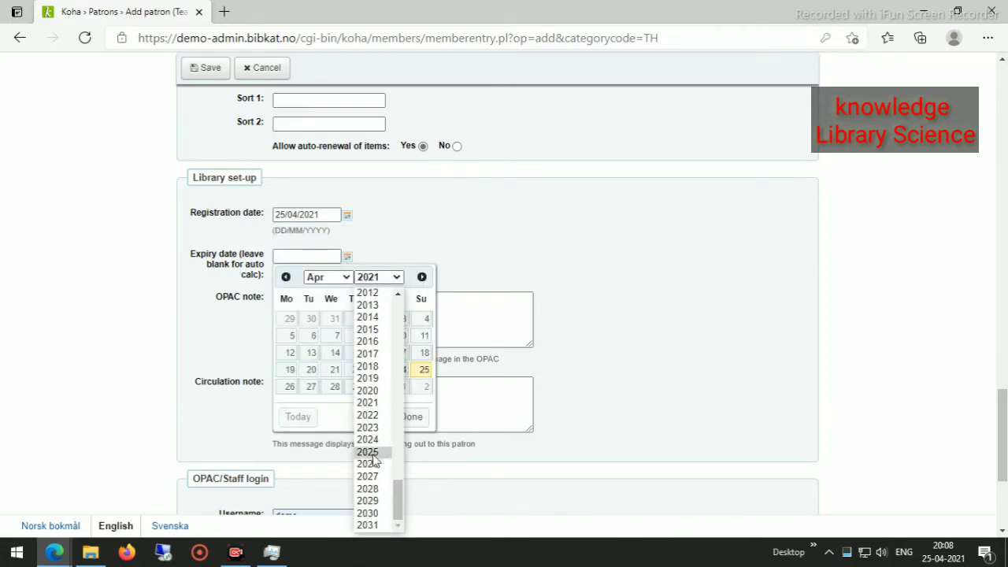
click(366, 452)
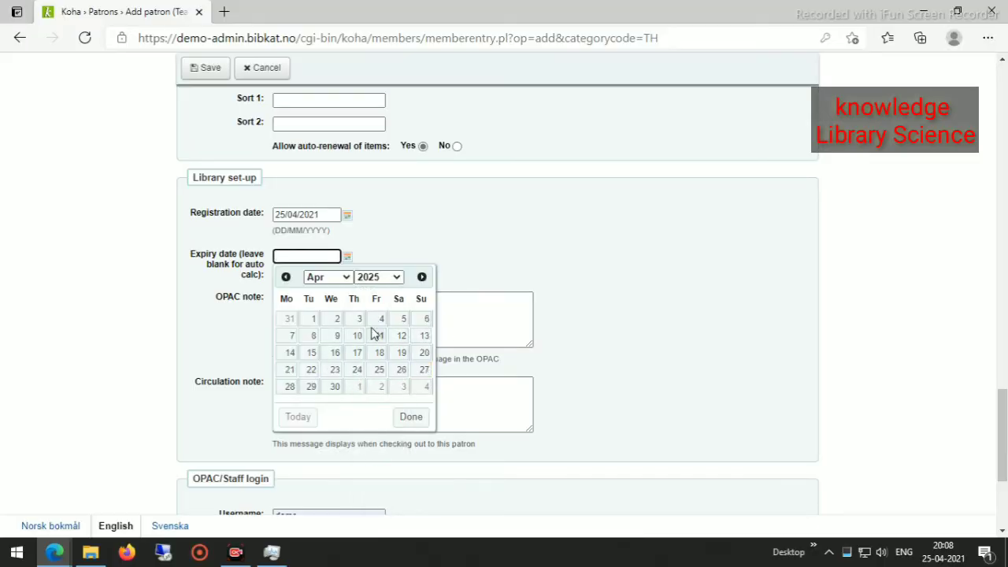
click(357, 369)
scroll(388, 315, down, 3)
scroll(388, 315, up, 3)
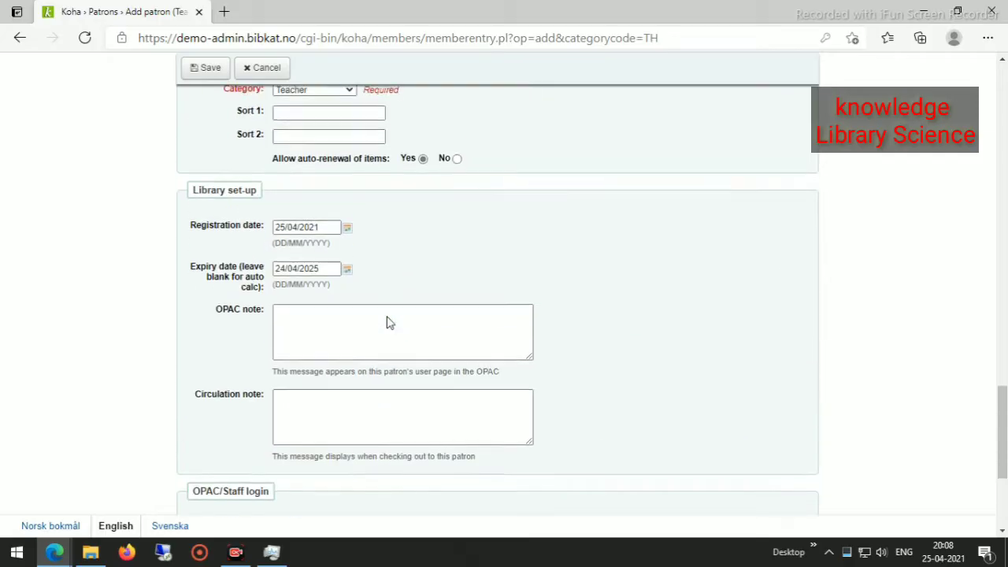
scroll(386, 322, down, 3)
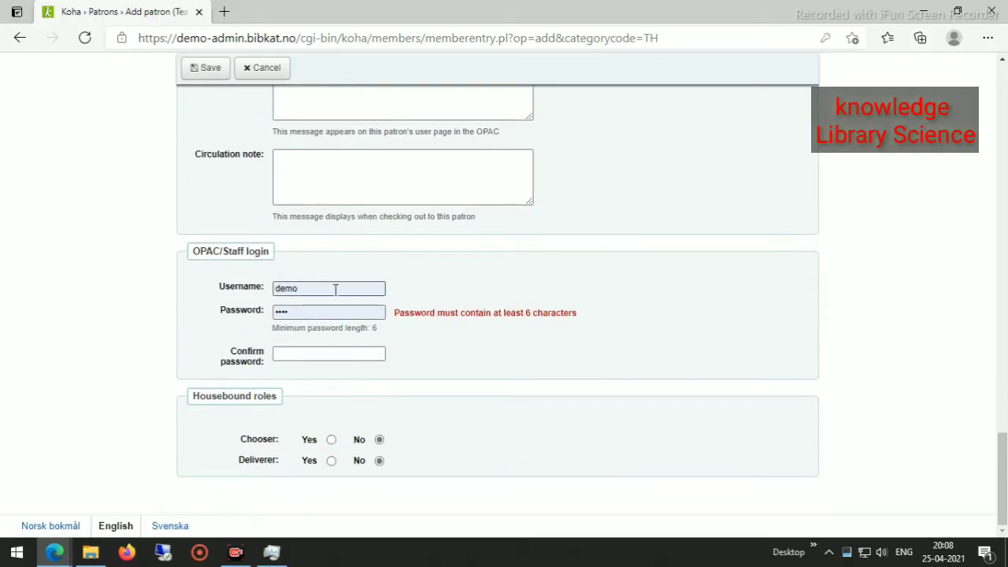
Replace the prefilled username 'demo' with the teacher's surname and clear the password.
drag(337, 288, 254, 296)
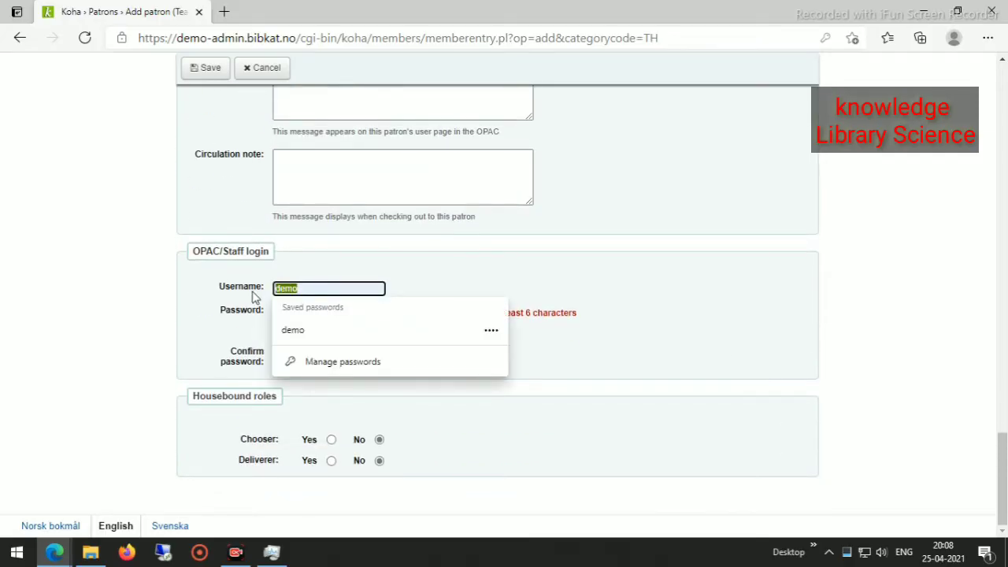
key(BackSpace)
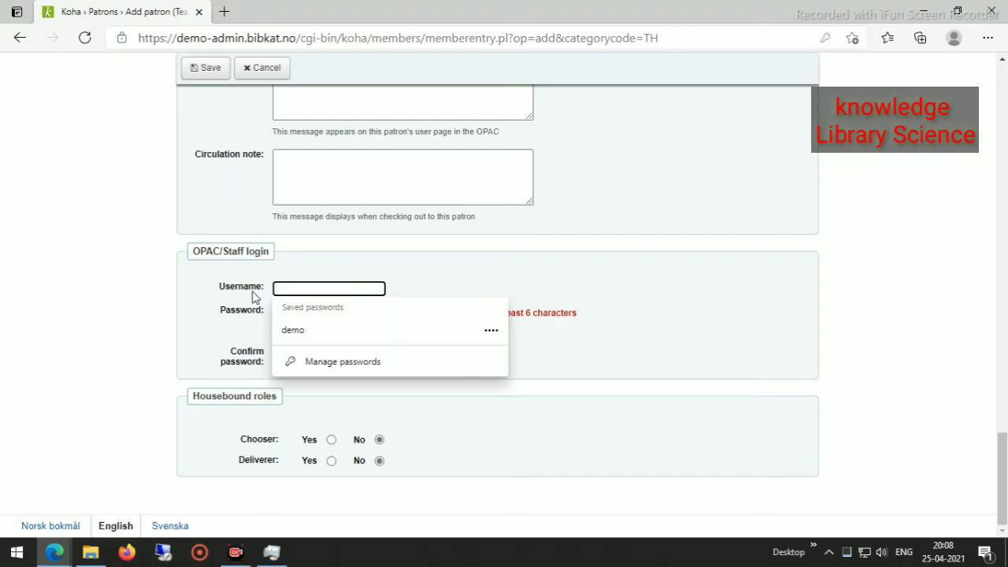
text(Bhat)
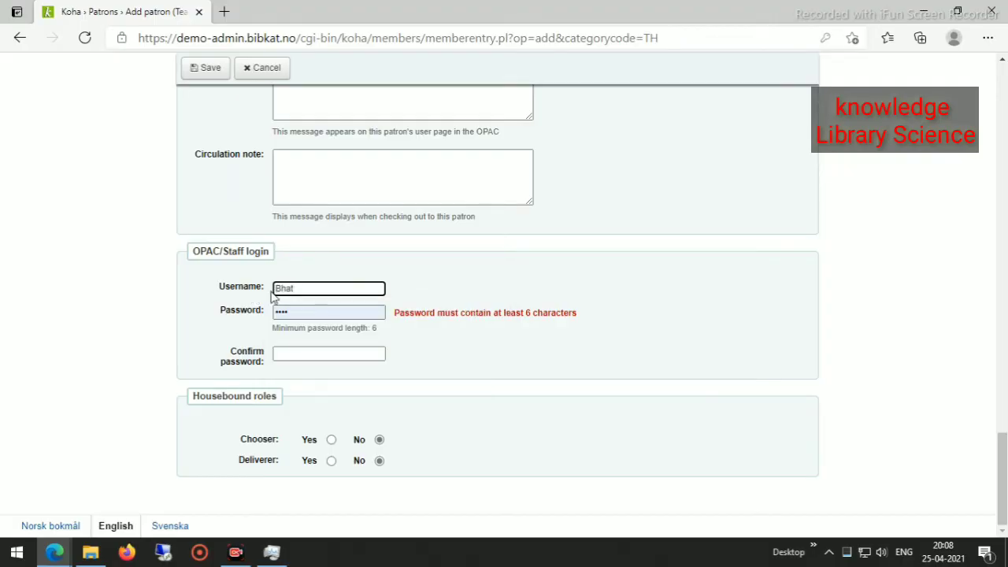
click(291, 311)
key(BackSpace)
key(BackSpace)
key(BackSpace)
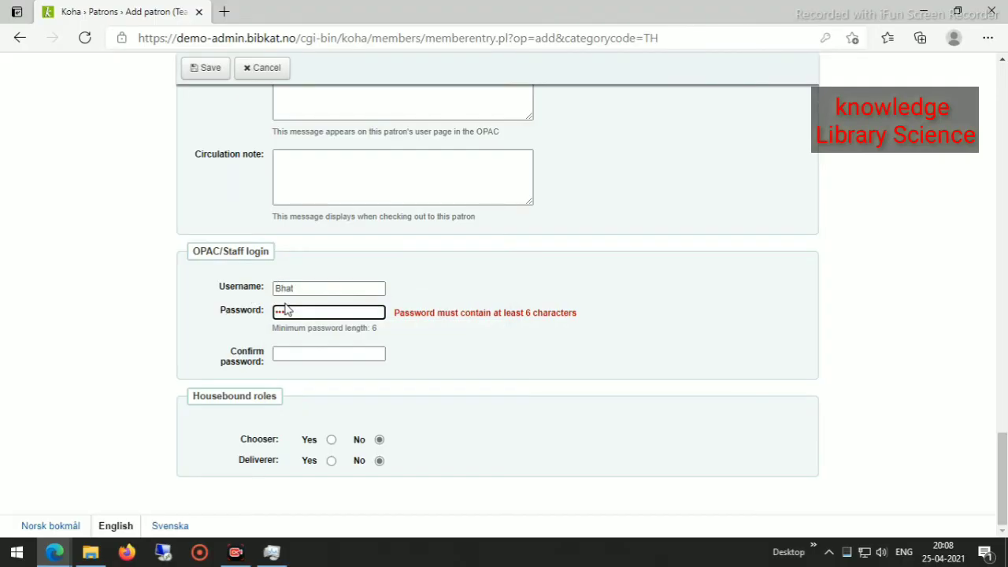
click(431, 275)
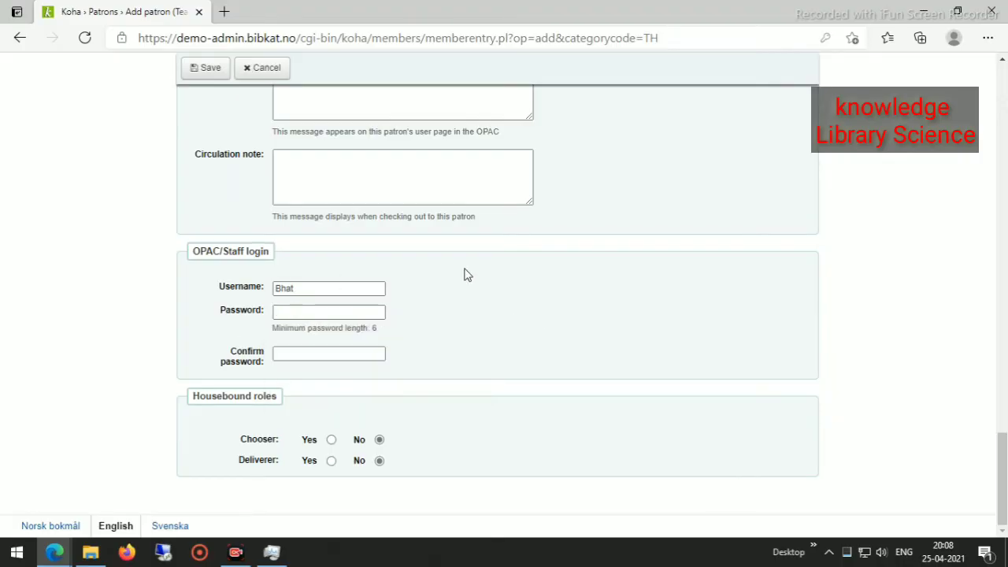
Pick 1983 and April 1 in the Date of birth calendar, giving 01/04/1983.
scroll(464, 274, up, 15)
scroll(464, 275, up, 6)
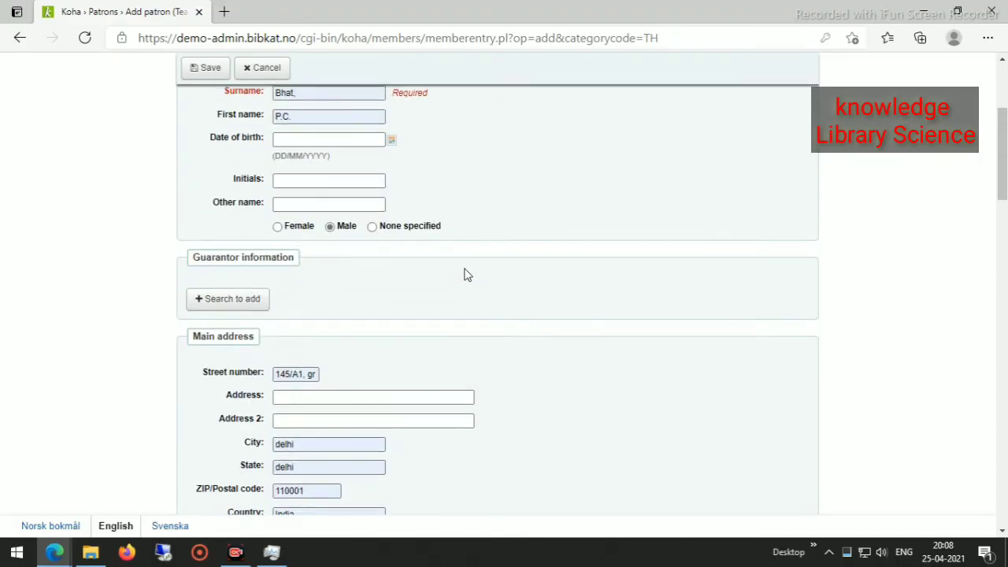
click(391, 264)
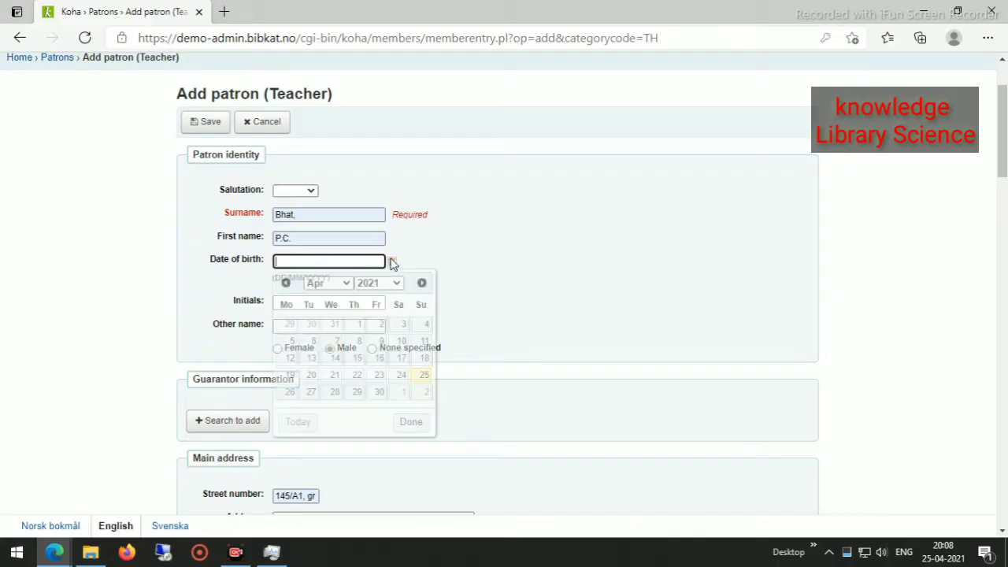
click(395, 283)
scroll(395, 246, up, 20)
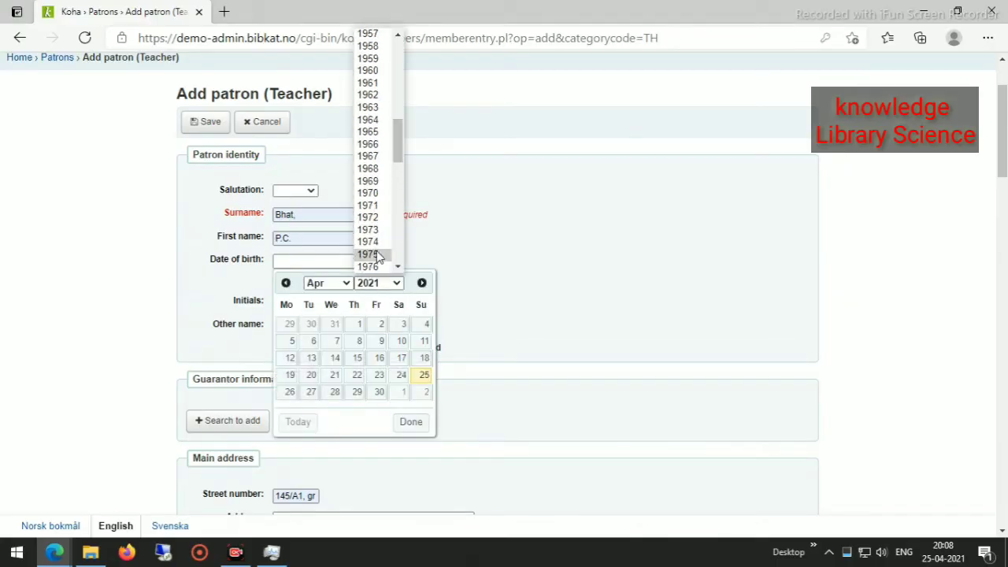
scroll(373, 256, down, 3)
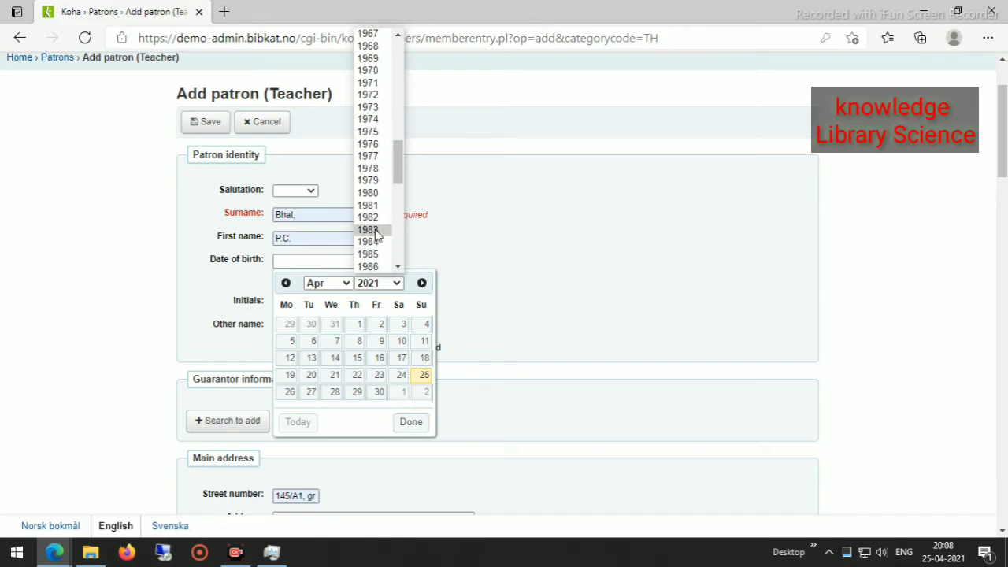
click(368, 229)
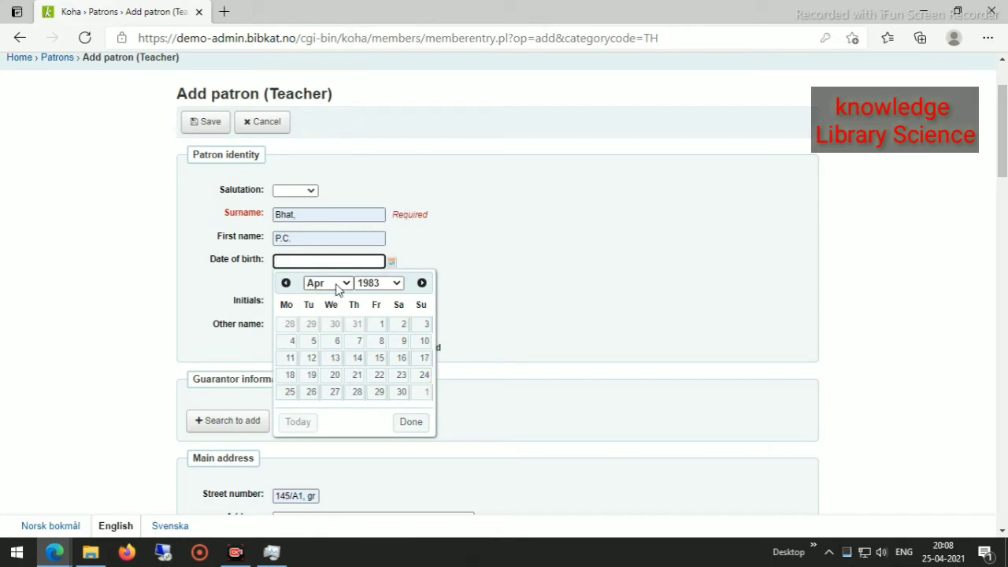
click(386, 327)
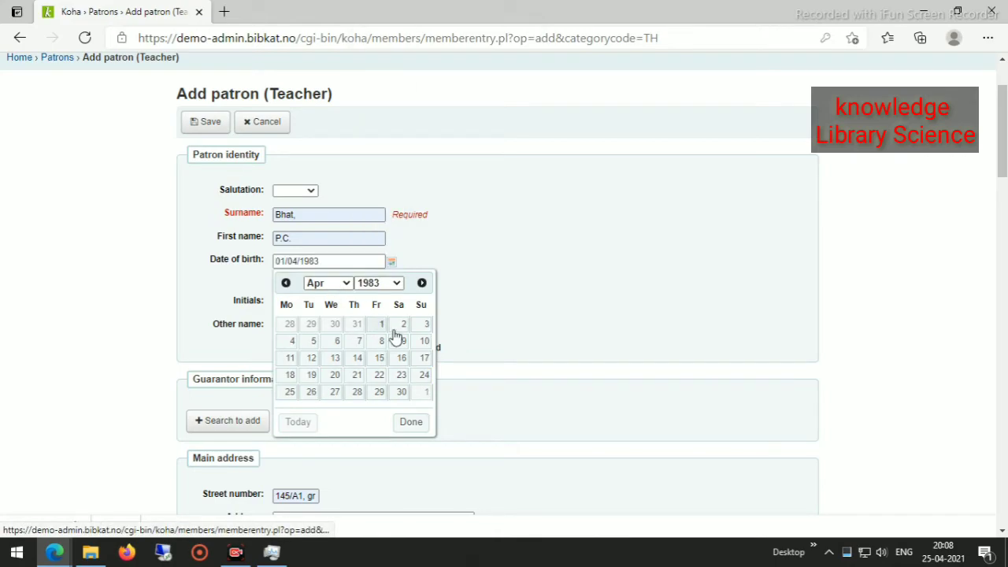
scroll(450, 369, down, 12)
scroll(450, 370, down, 4)
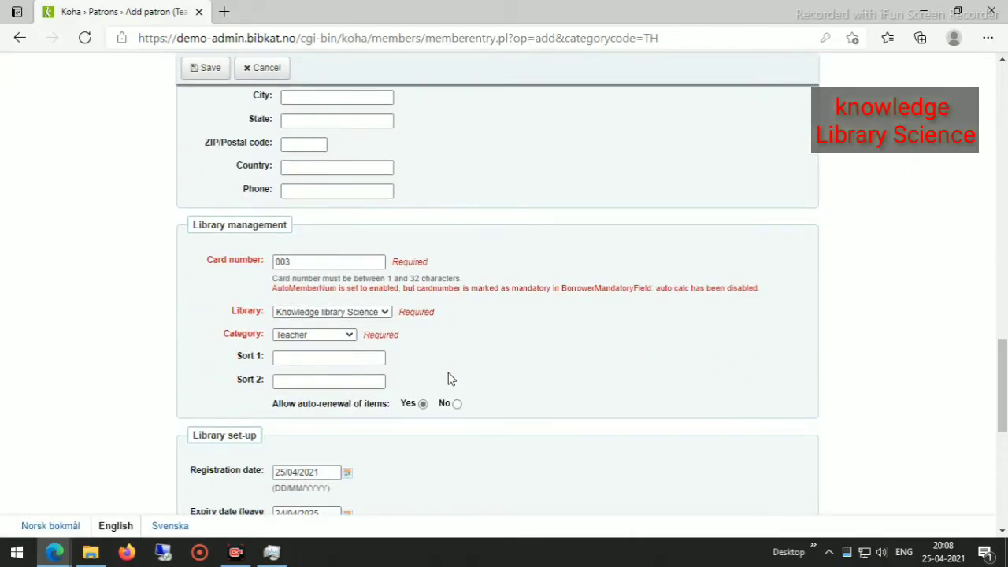
scroll(449, 374, up, 20)
scroll(449, 378, up, 5)
scroll(450, 378, down, 14)
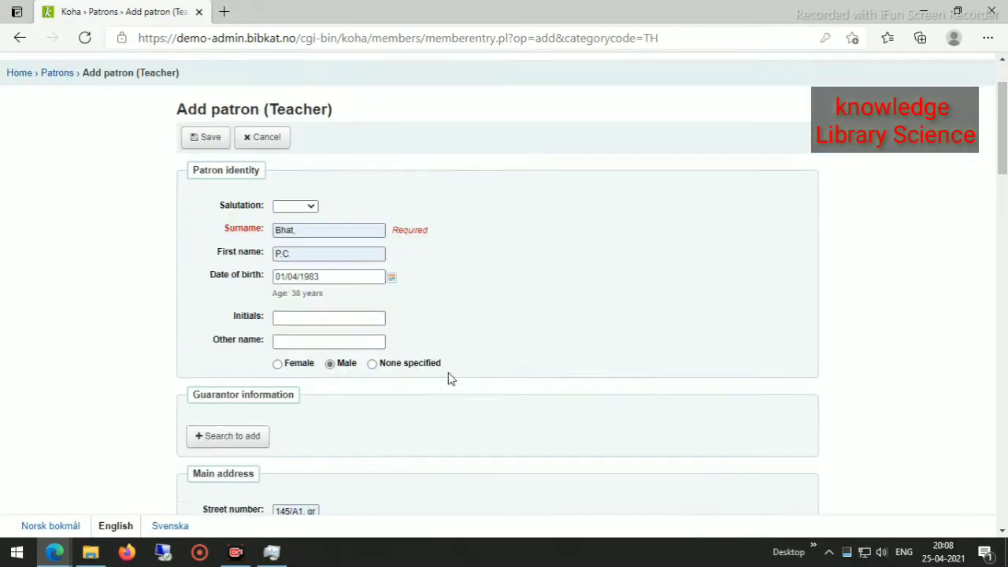
Enter and confirm the six-character login password, then save the Teacher patron.
scroll(449, 378, down, 9)
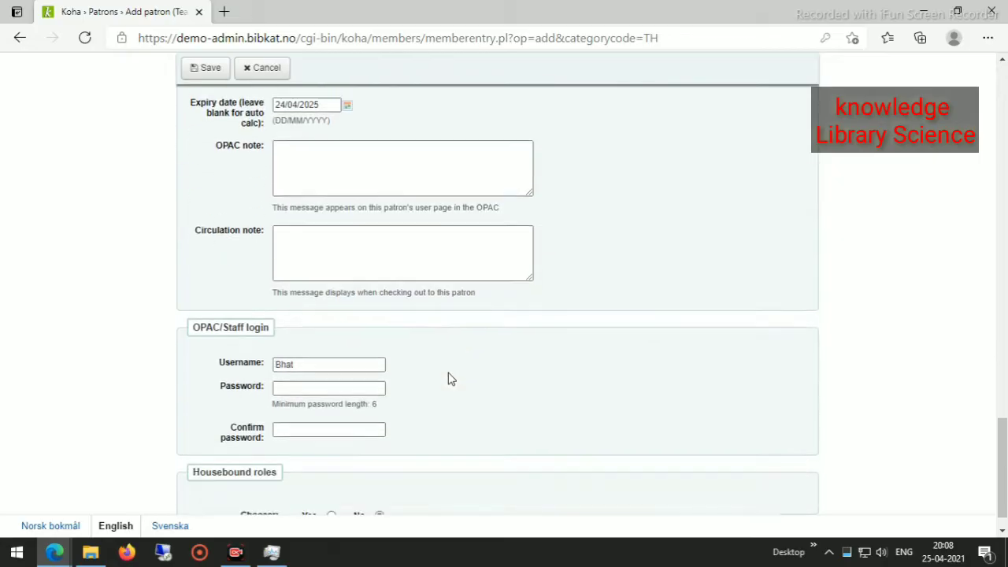
click(331, 313)
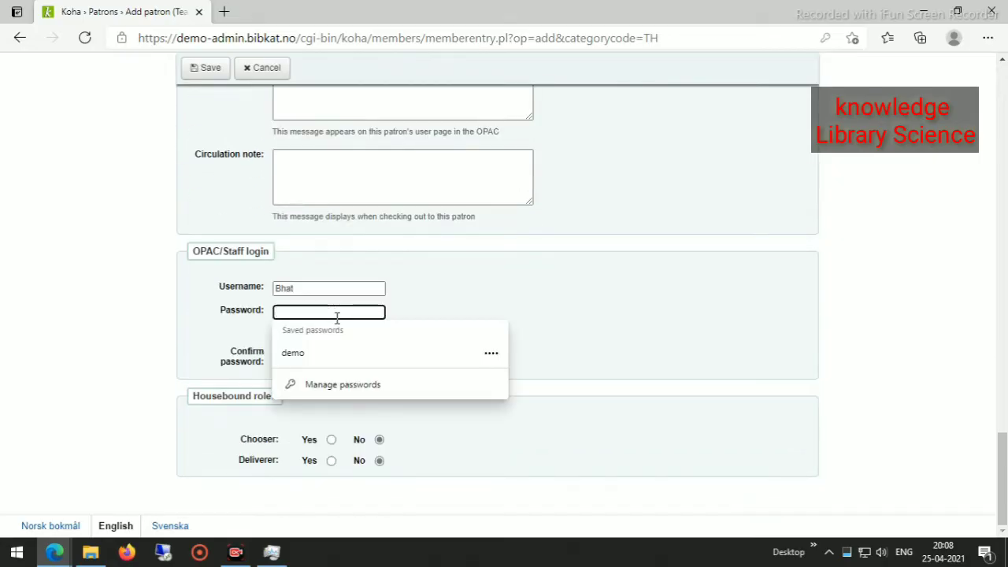
text(12)
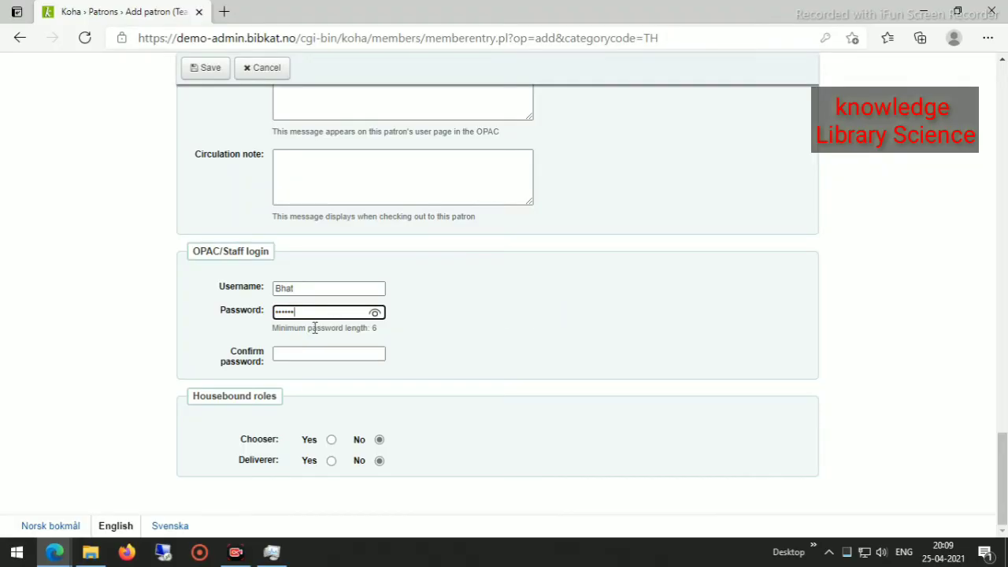
click(327, 353)
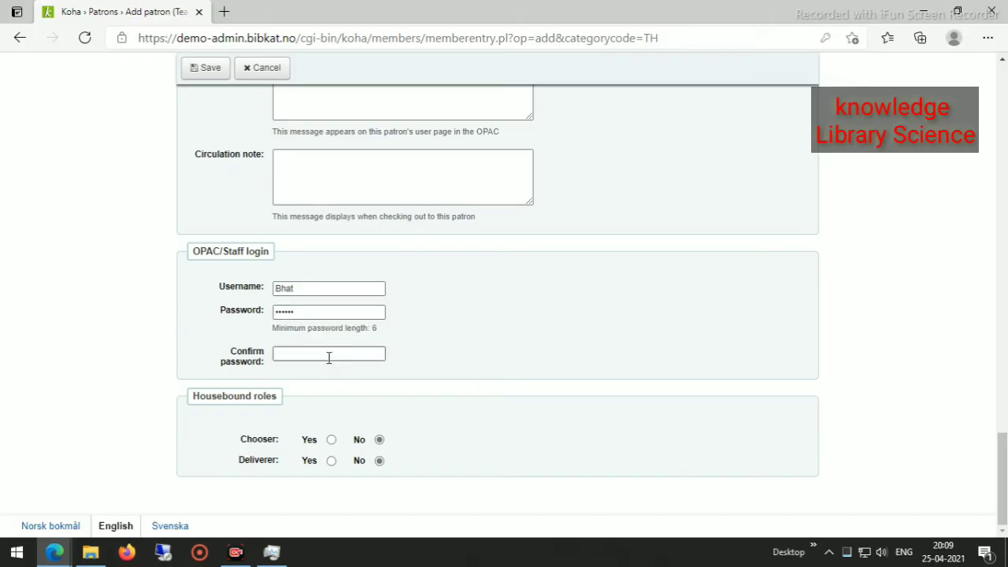
text(1)
key(BackSpace)
click(330, 314)
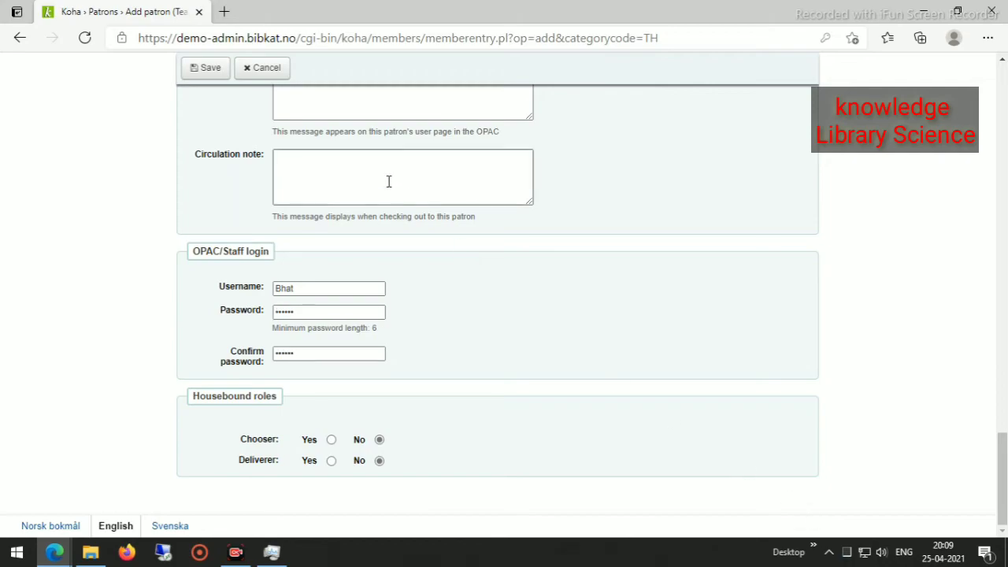
click(208, 67)
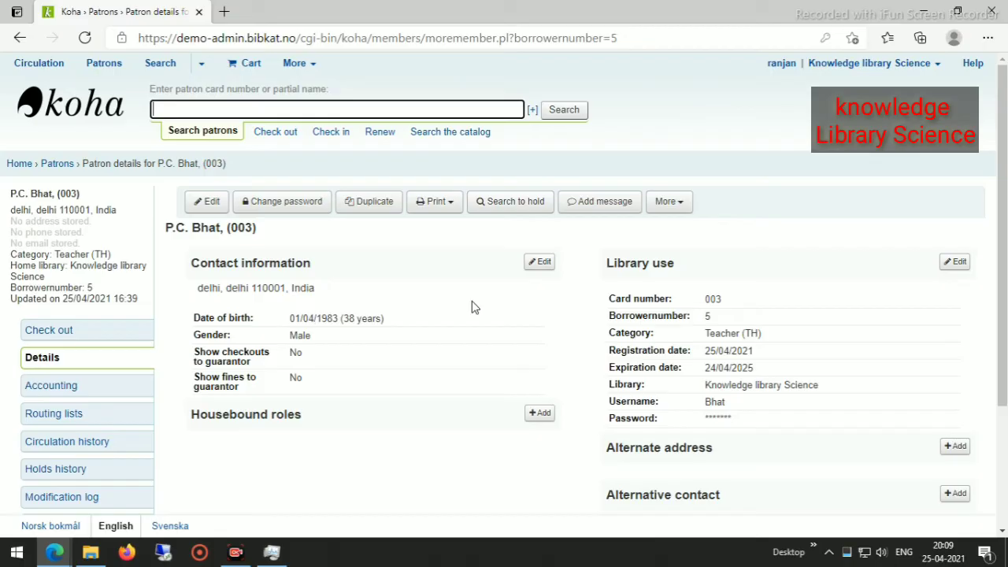
Return to the Patrons page and start a new Library Staff patron.
click(50, 166)
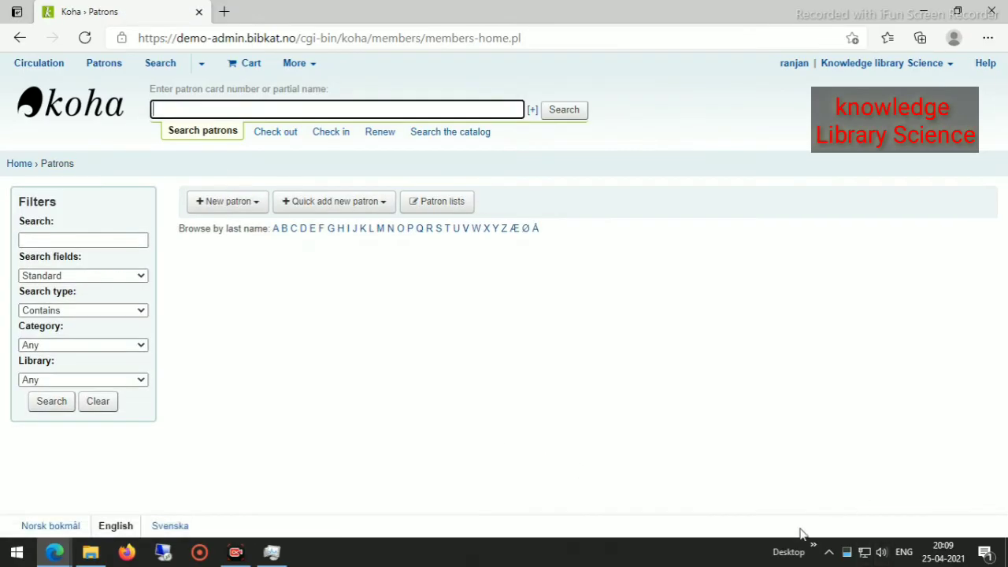
click(229, 202)
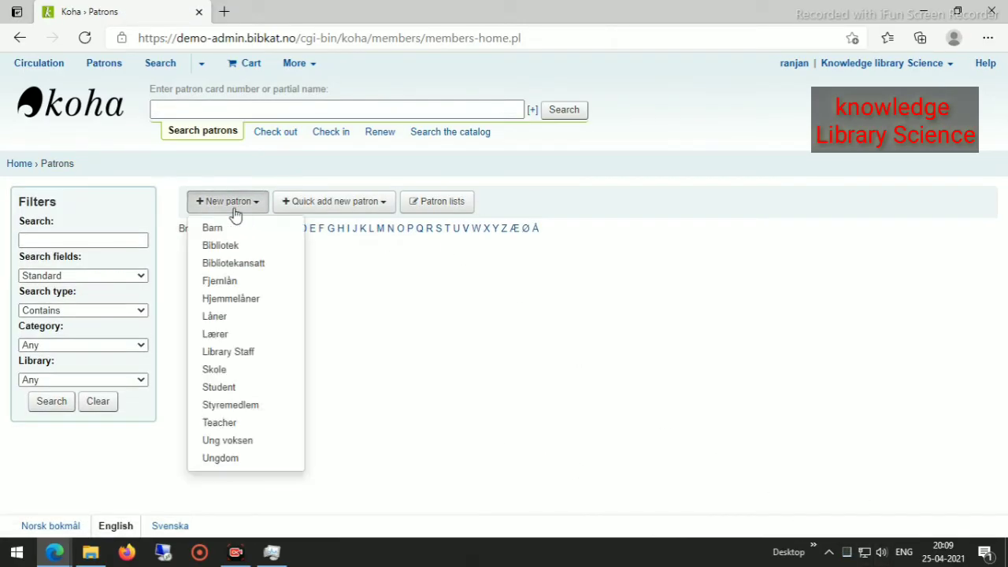
click(250, 369)
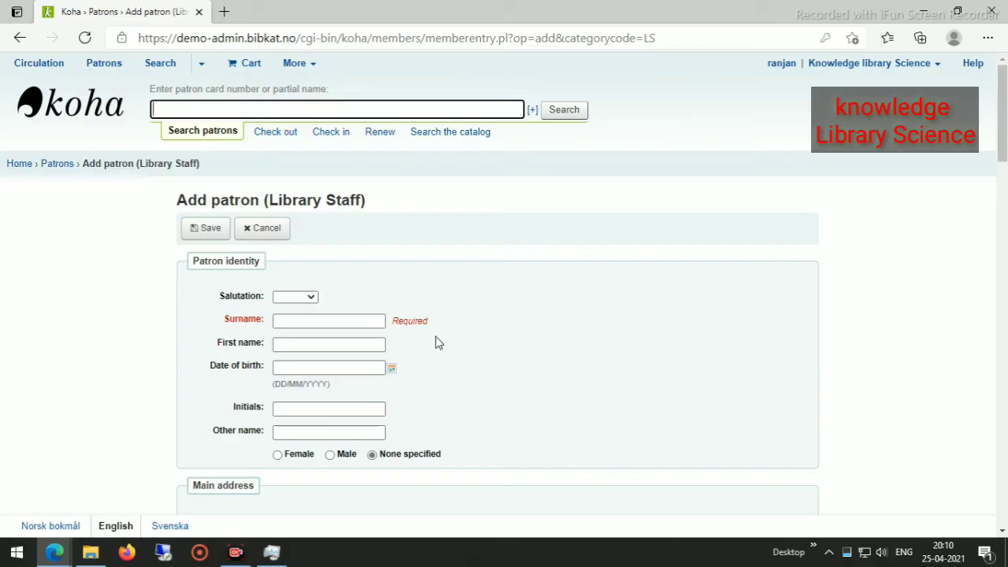
Fill the staff member's surname and first name from saved personal details.
click(309, 321)
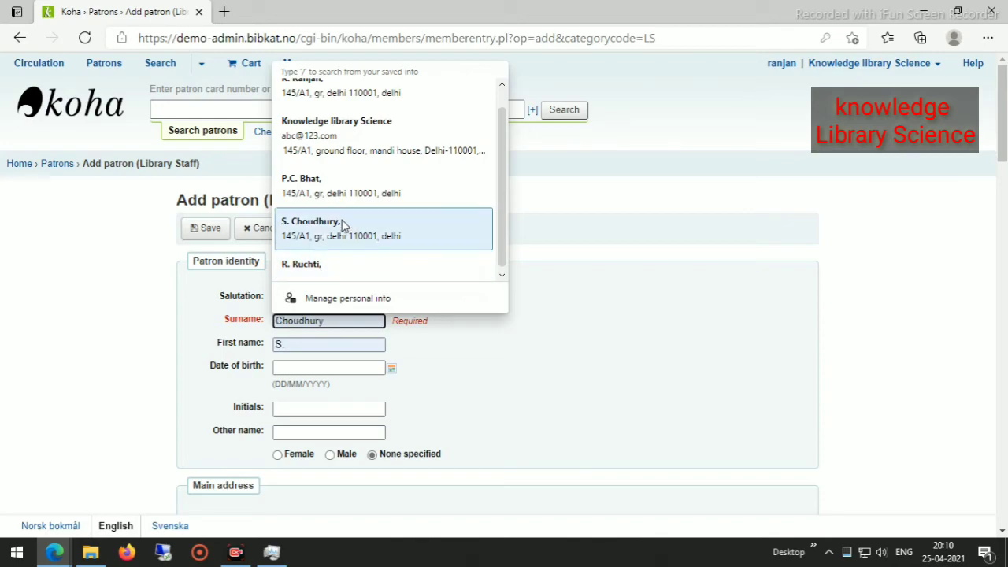
scroll(333, 249, up, 1)
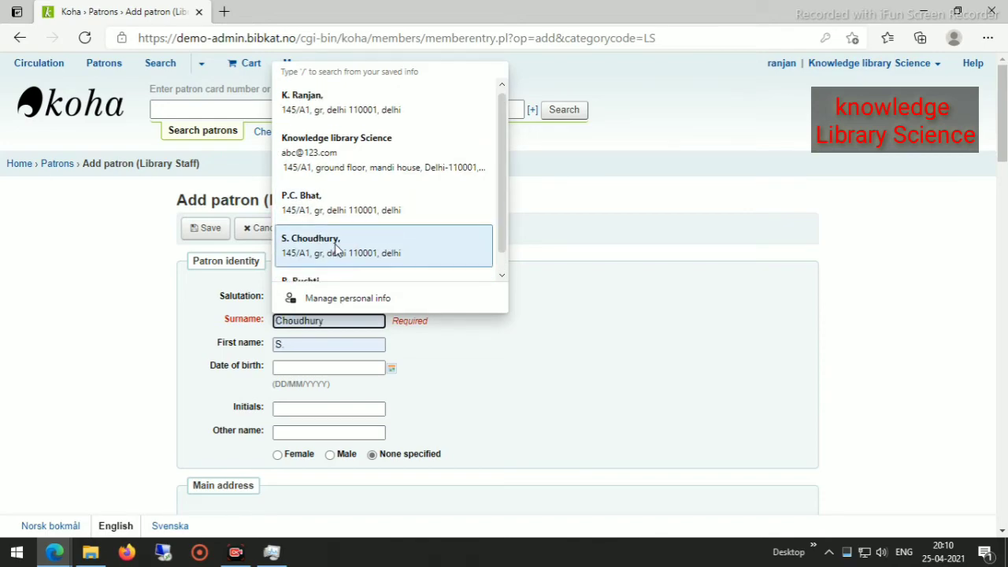
scroll(334, 249, down, 1)
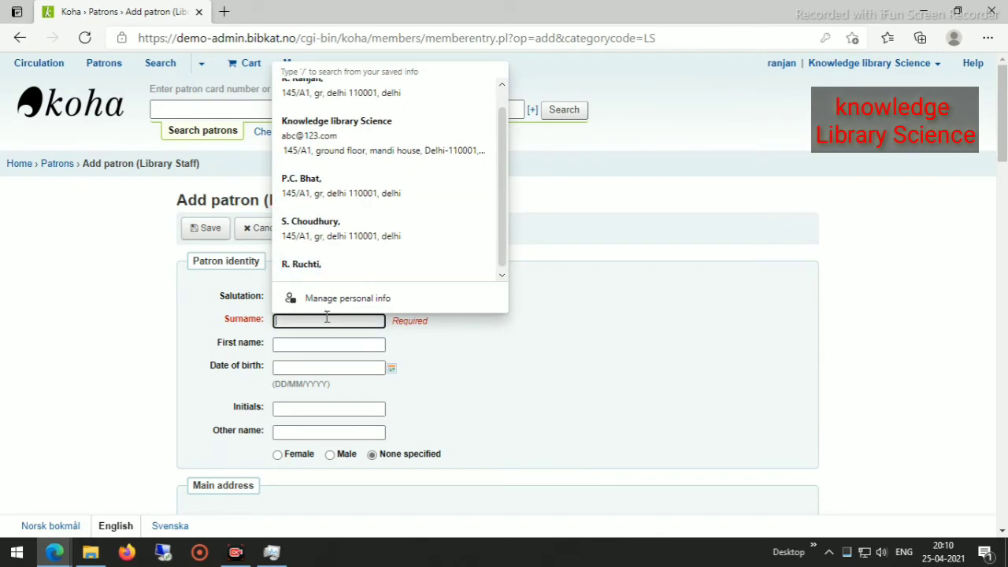
click(329, 266)
scroll(516, 331, down, 3)
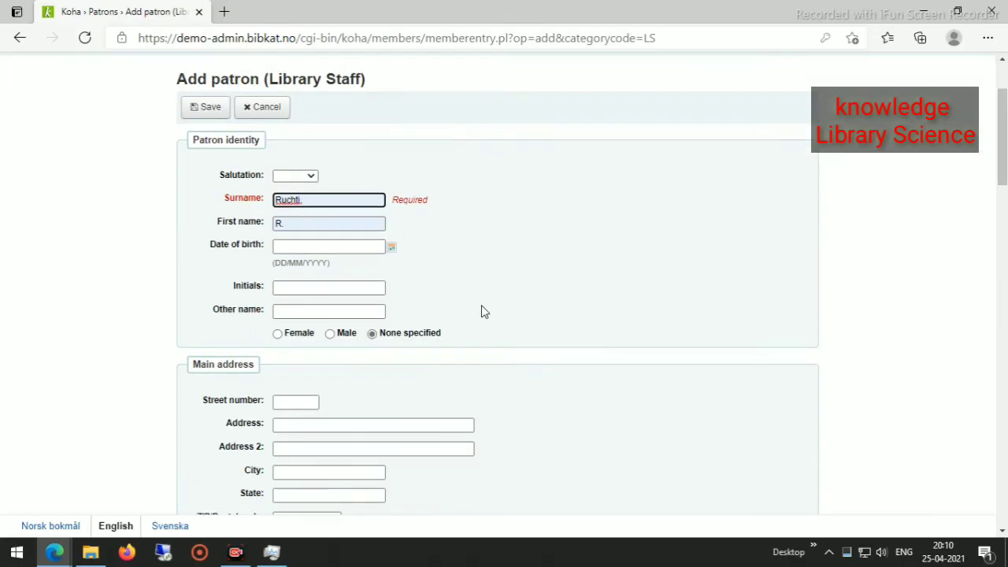
click(392, 248)
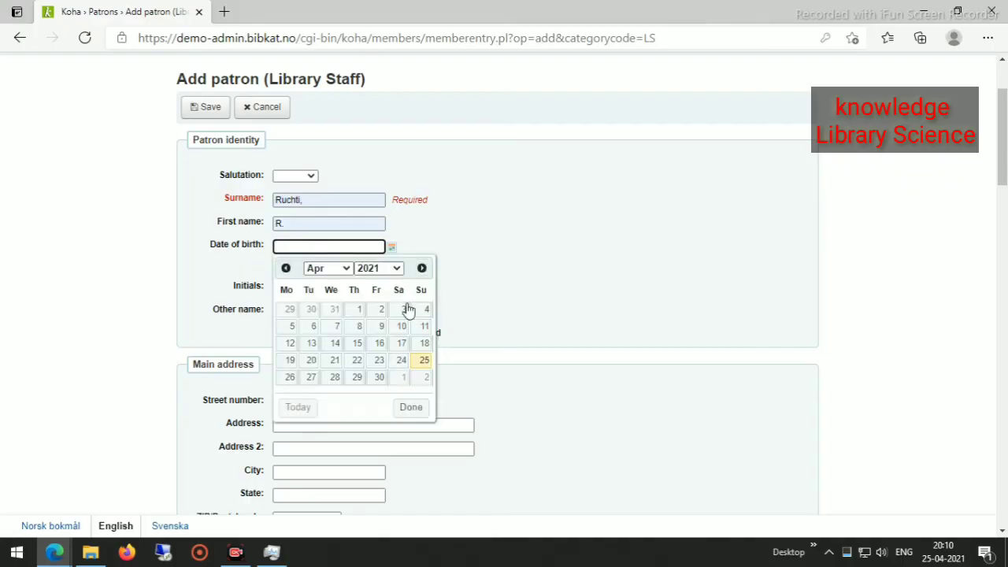
click(393, 269)
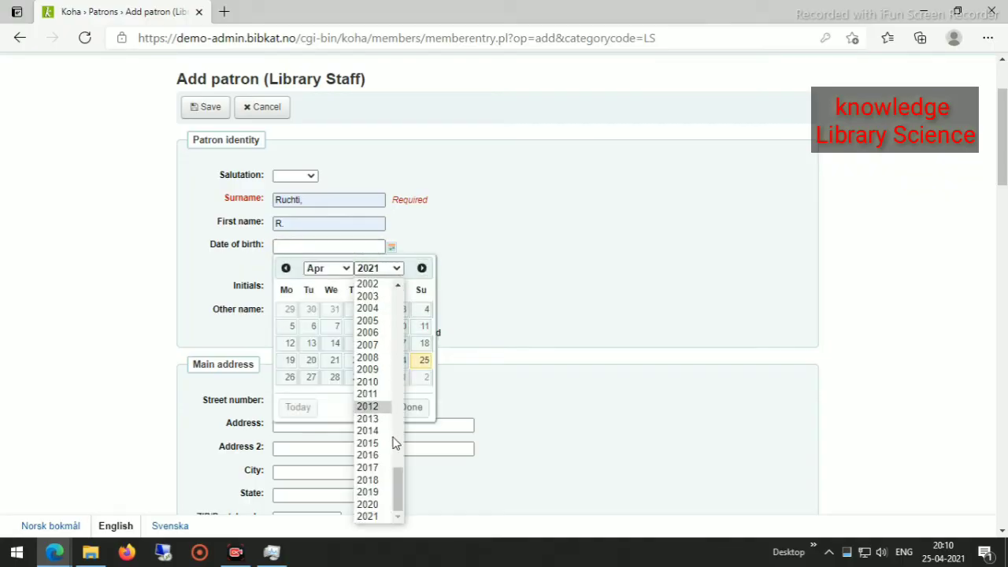
scroll(389, 433, up, 2)
scroll(386, 394, up, 2)
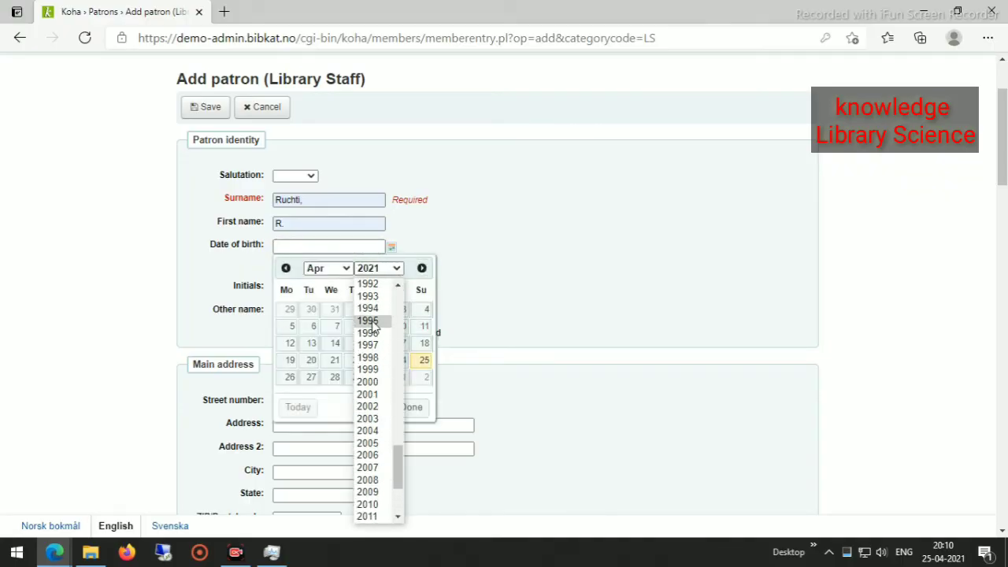
scroll(385, 368, up, 4)
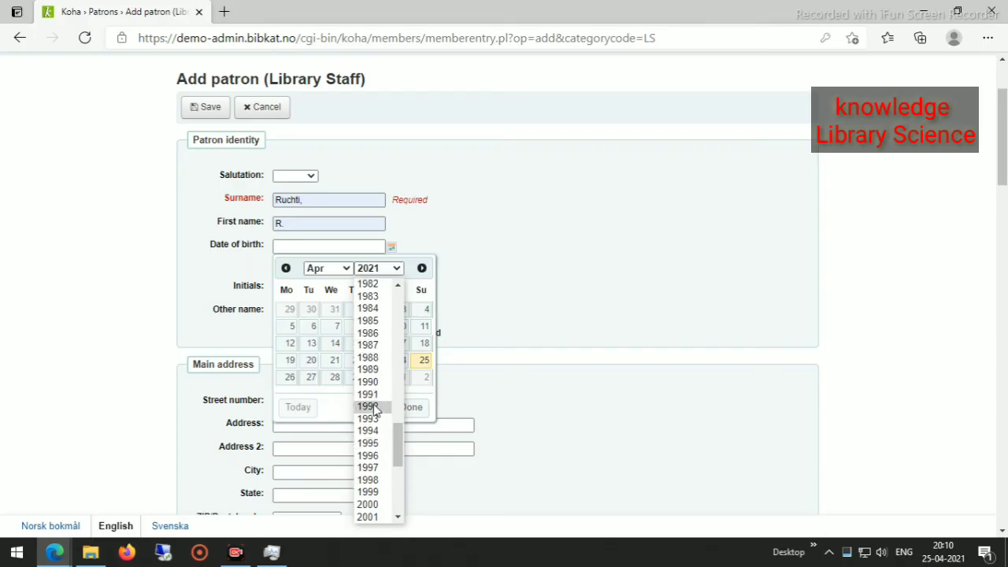
click(370, 382)
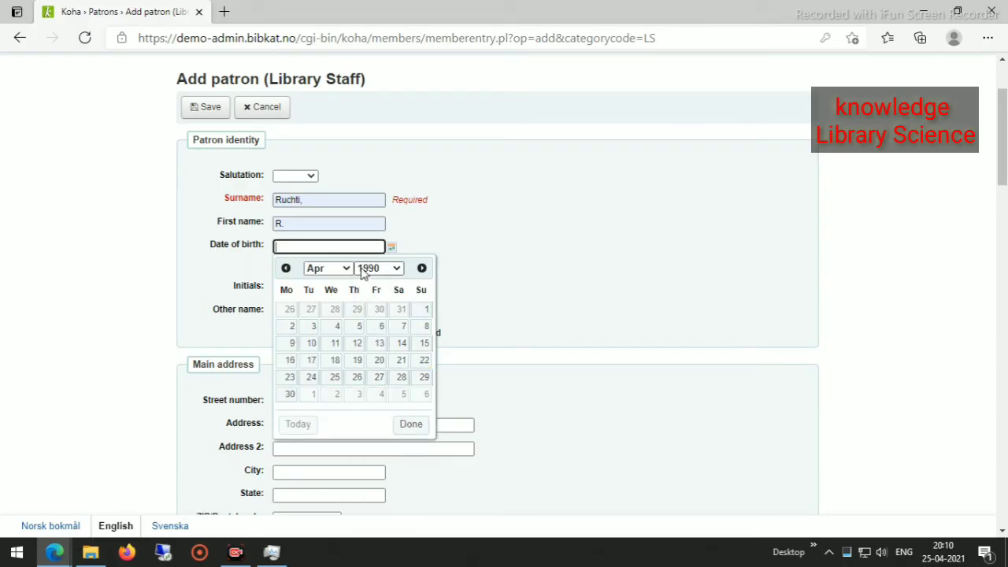
click(375, 327)
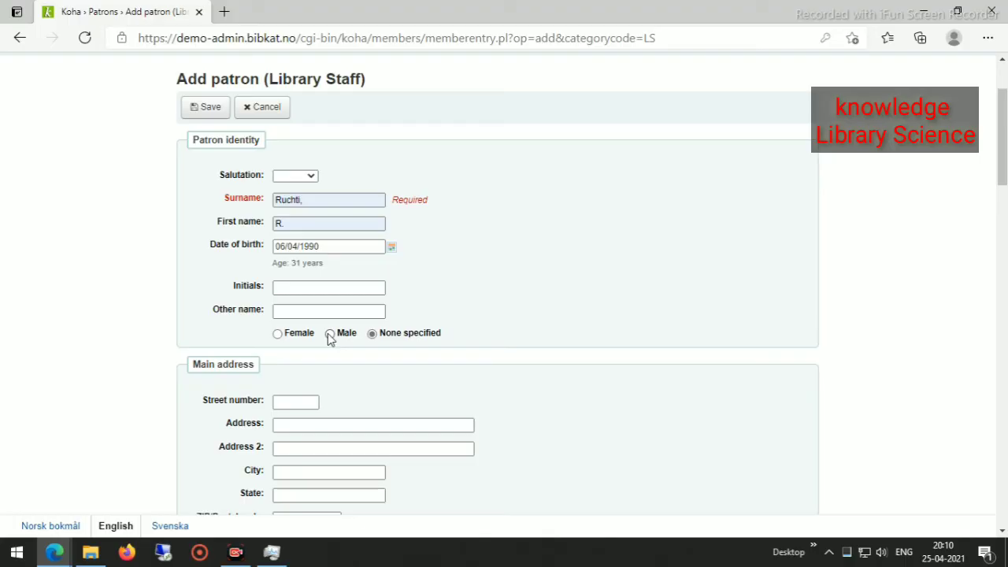
Mark the patron female, autofill the main address, and enter card number 004.
click(277, 334)
scroll(366, 391, down, 3)
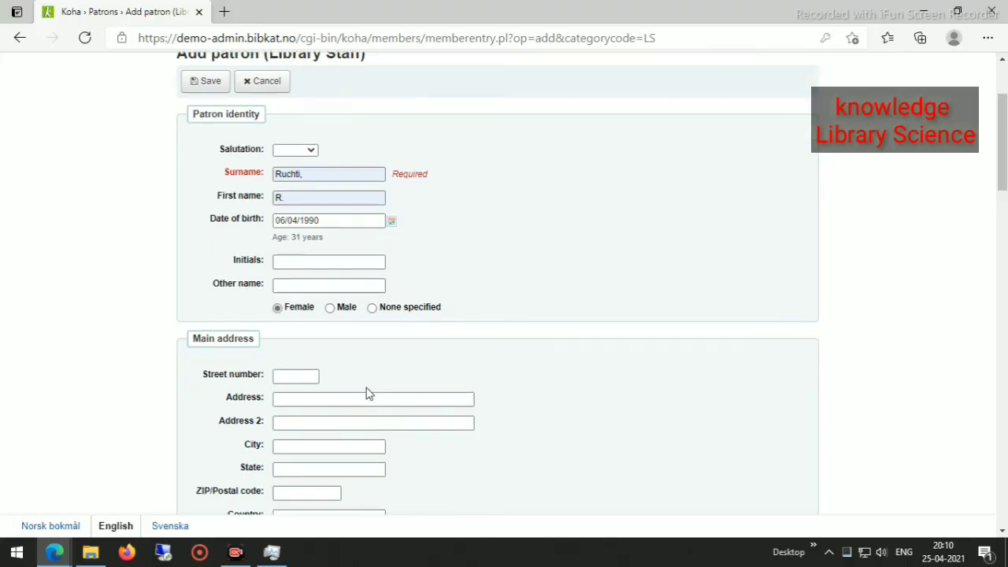
click(295, 158)
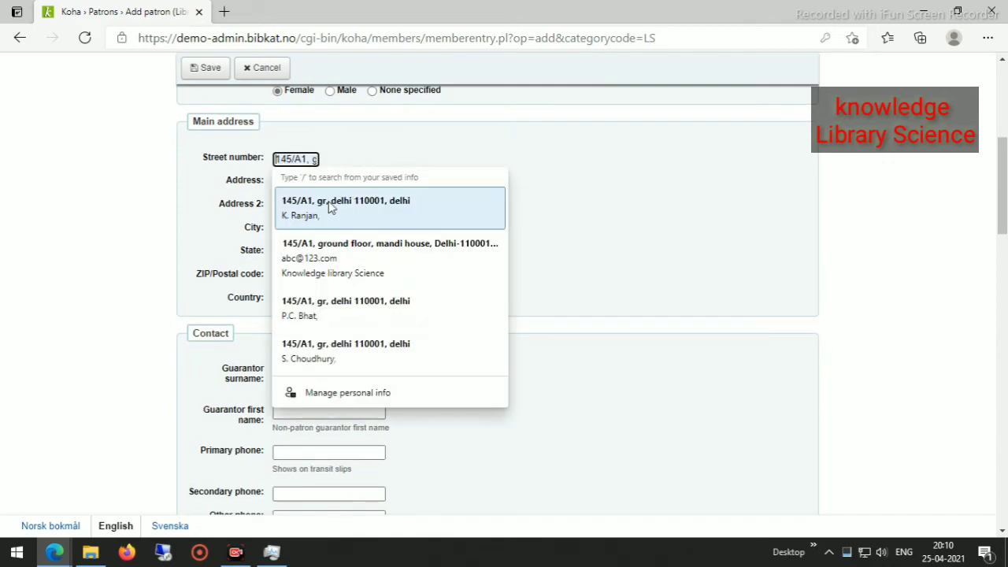
click(331, 220)
scroll(428, 317, down, 8)
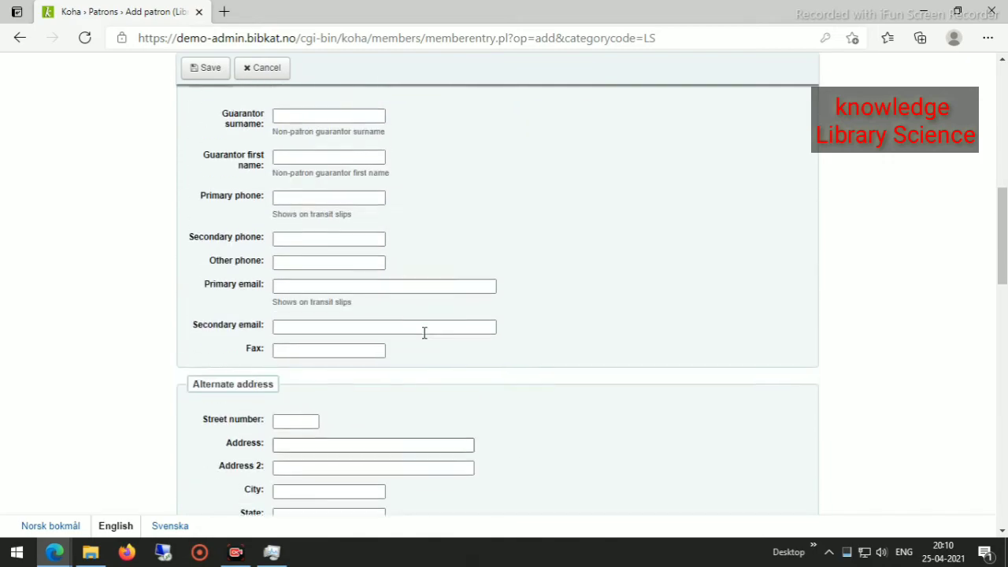
scroll(423, 333, down, 5)
click(319, 268)
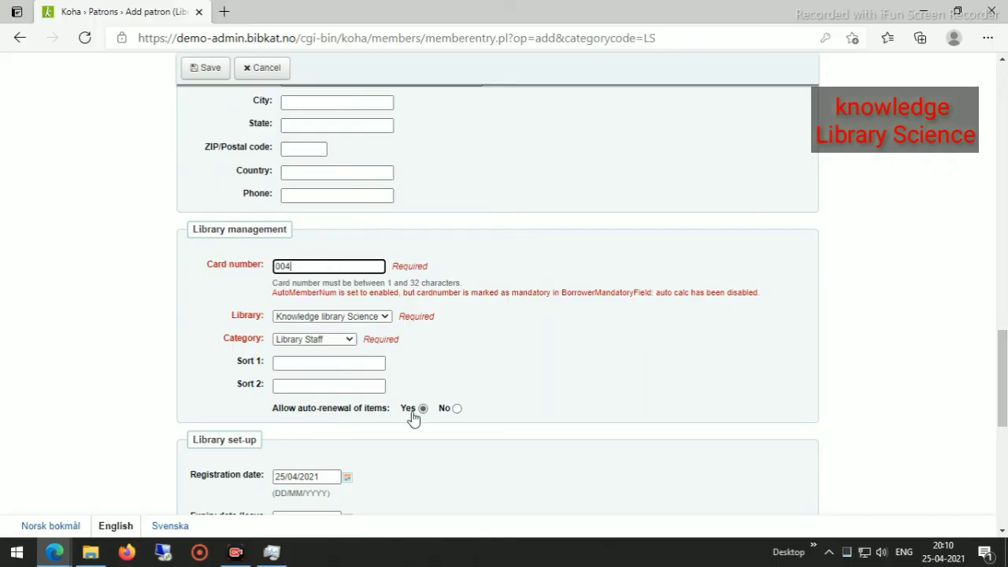
Pick 24 April 2025 in the Expiry date calendar, choosing 2025 from its year list.
scroll(433, 379, down, 2)
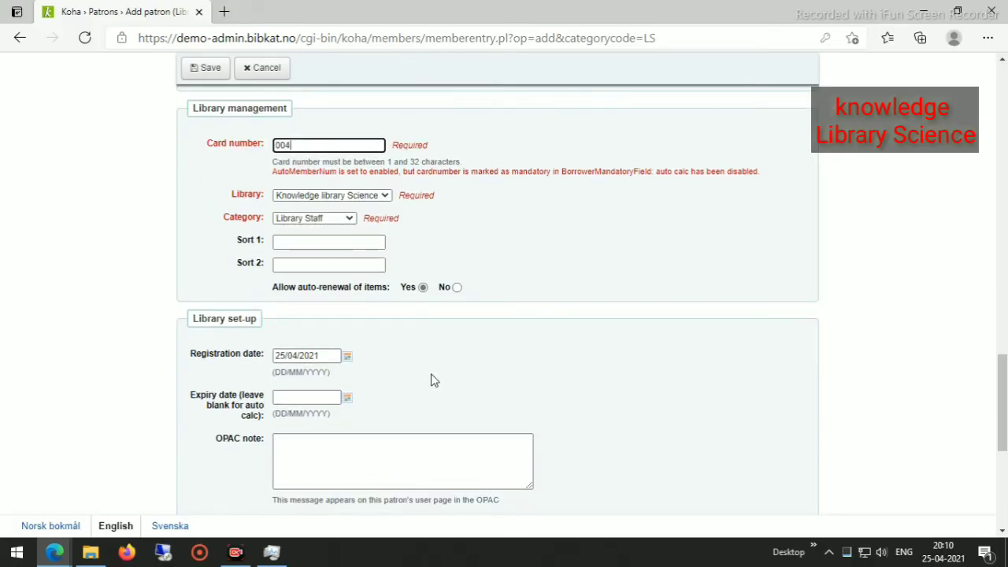
scroll(432, 380, down, 4)
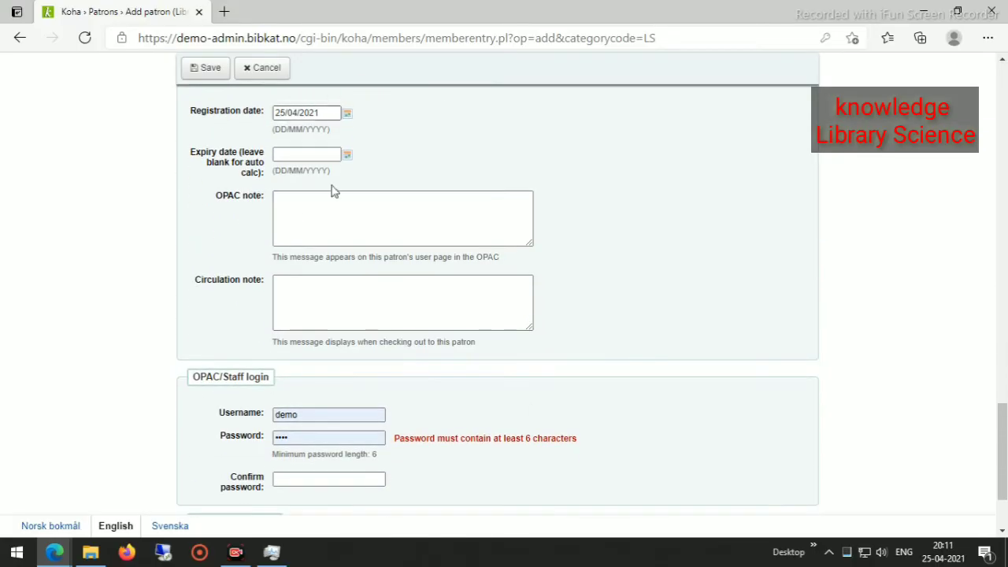
scroll(334, 197, up, 2)
click(344, 277)
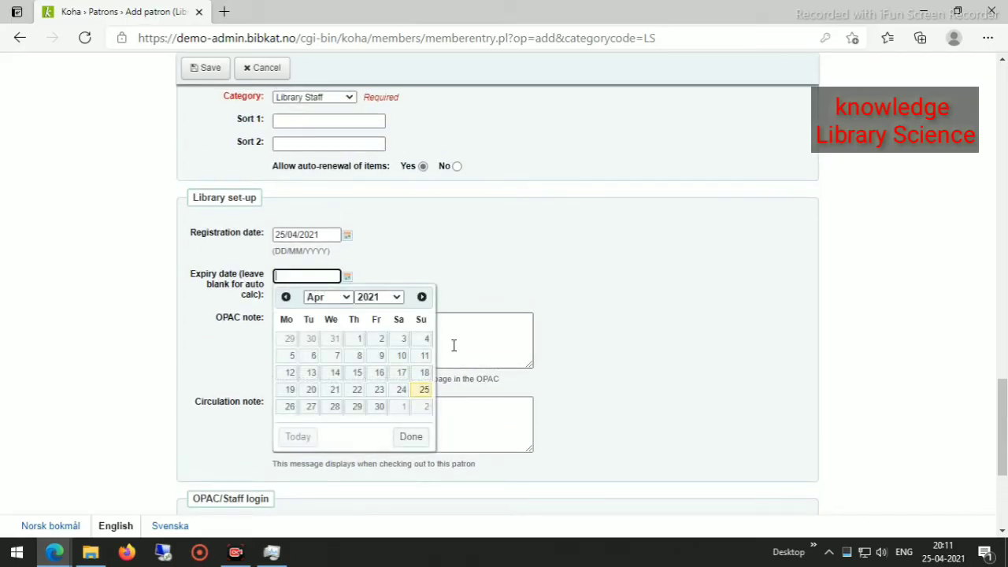
click(398, 297)
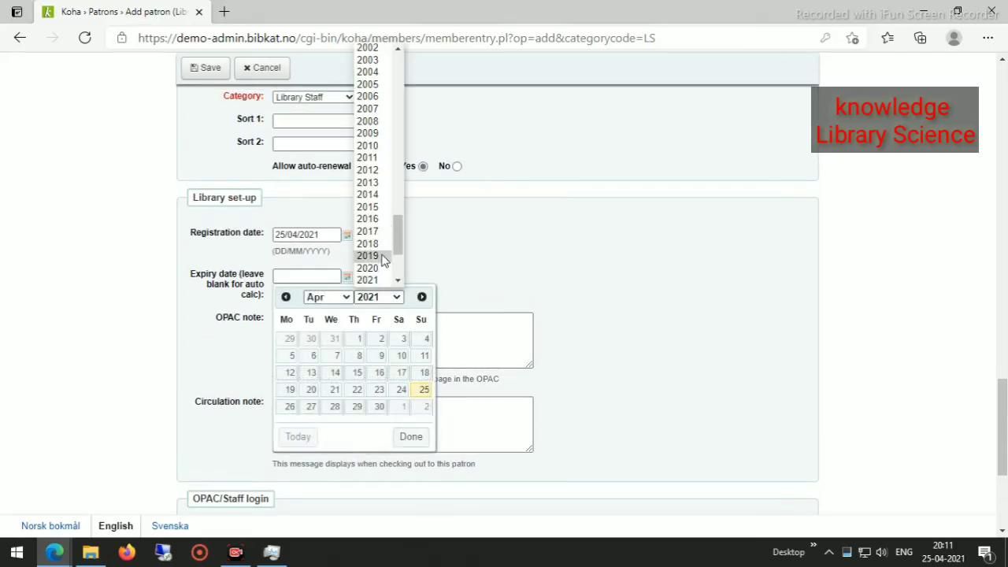
scroll(383, 256, down, 3)
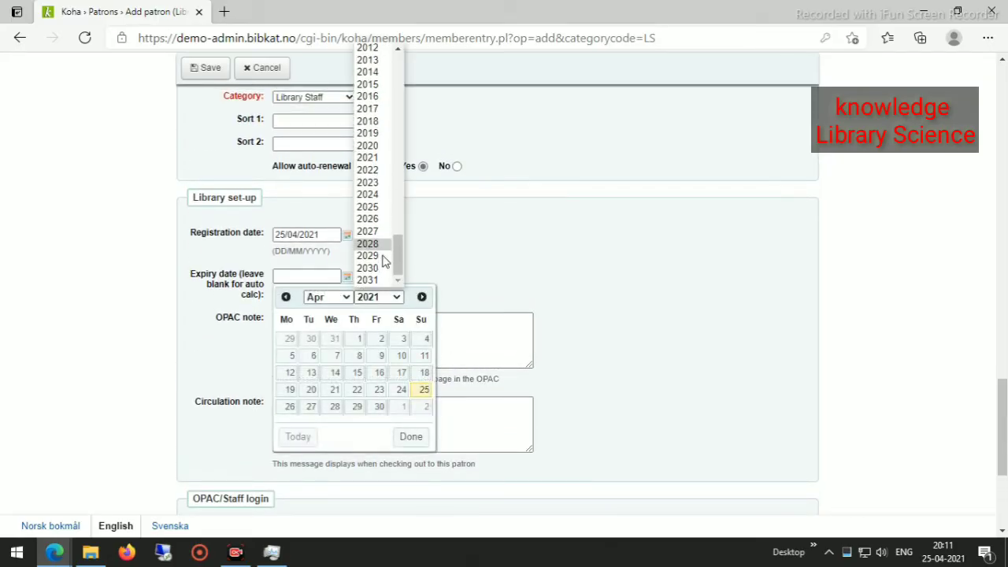
click(377, 207)
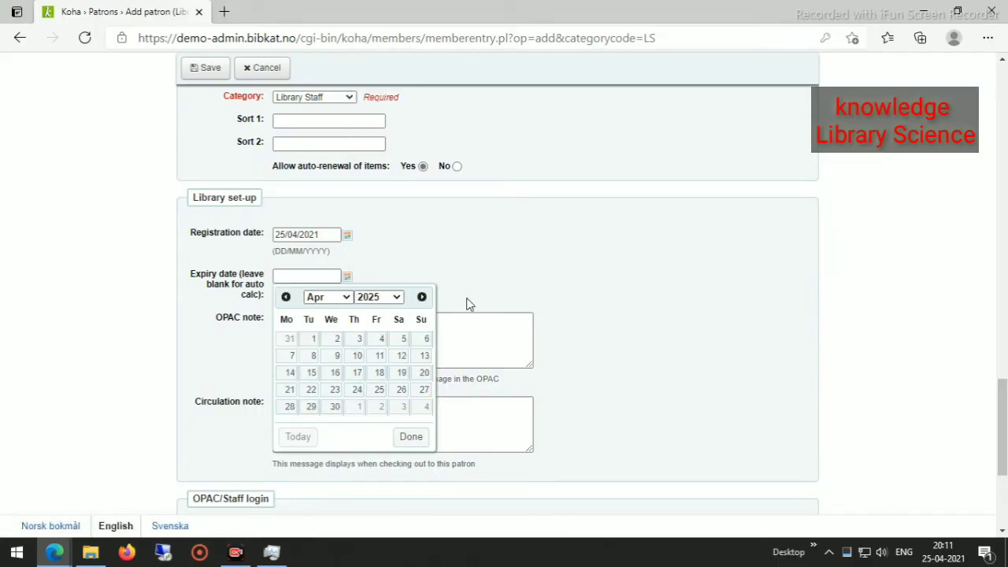
click(359, 392)
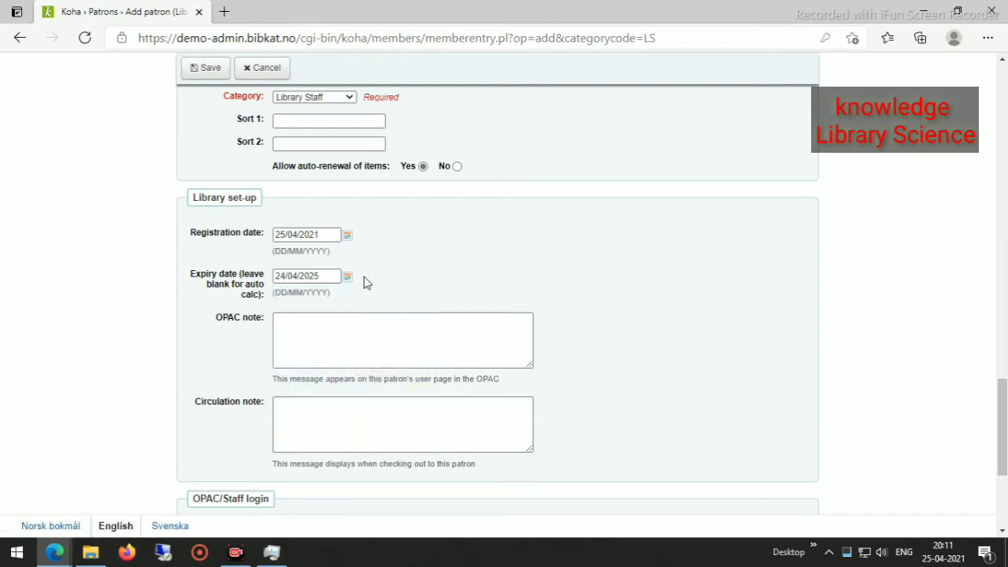
scroll(367, 314, down, 3)
scroll(380, 331, up, 5)
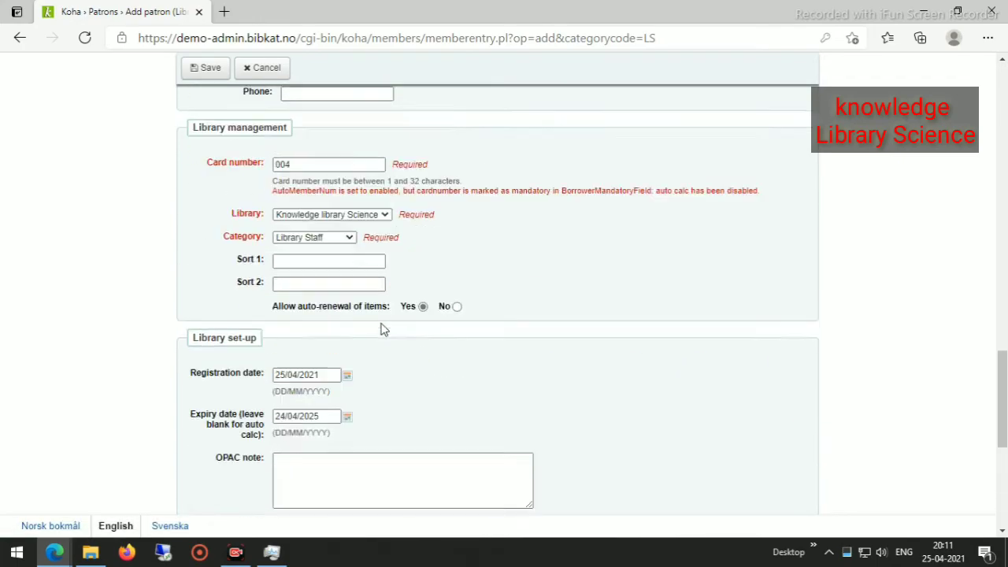
scroll(381, 330, down, 3)
scroll(380, 331, up, 5)
scroll(380, 330, down, 8)
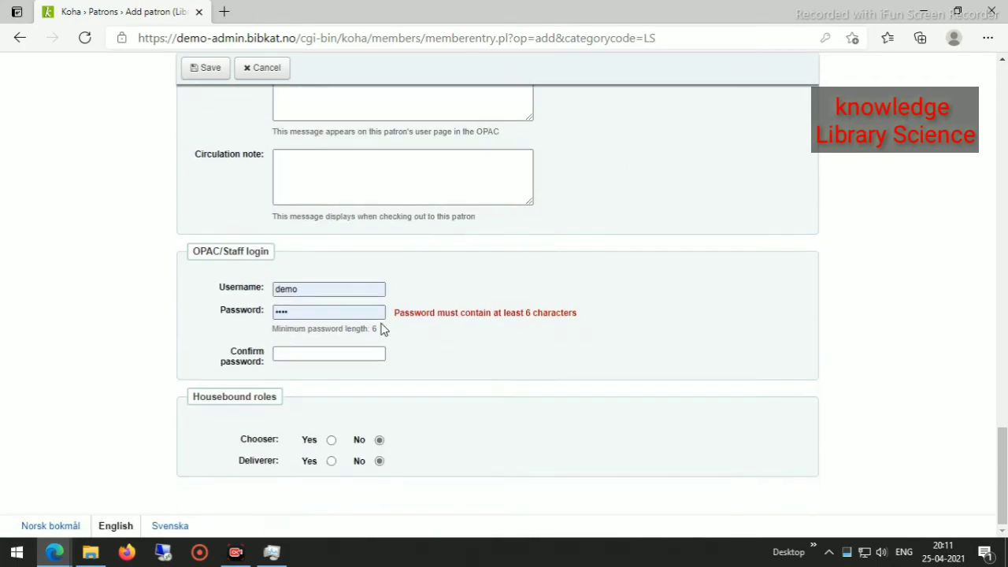
Clear the prefilled username and review the surname field.
double_click(319, 291)
key(BackSpace)
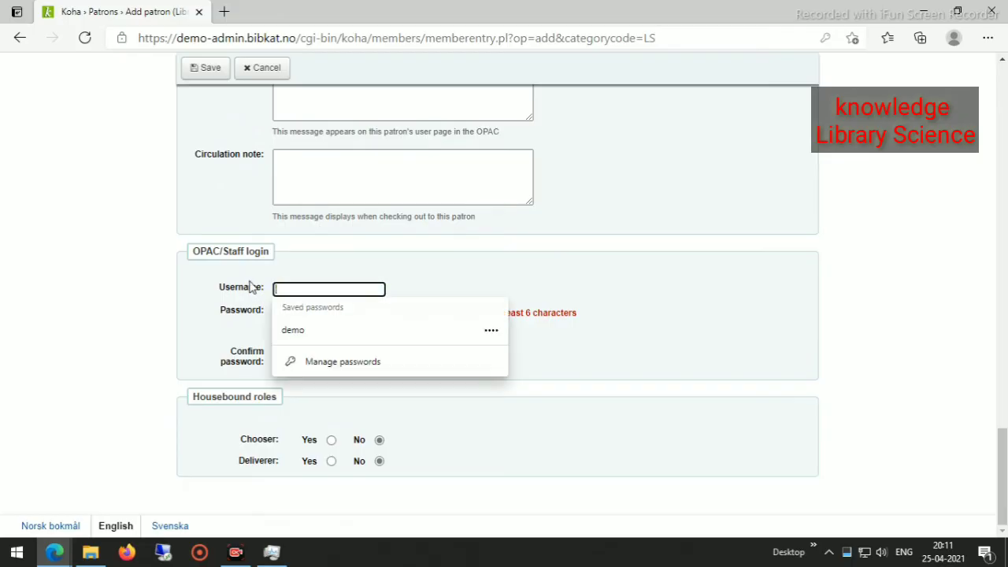
scroll(682, 331, up, 10)
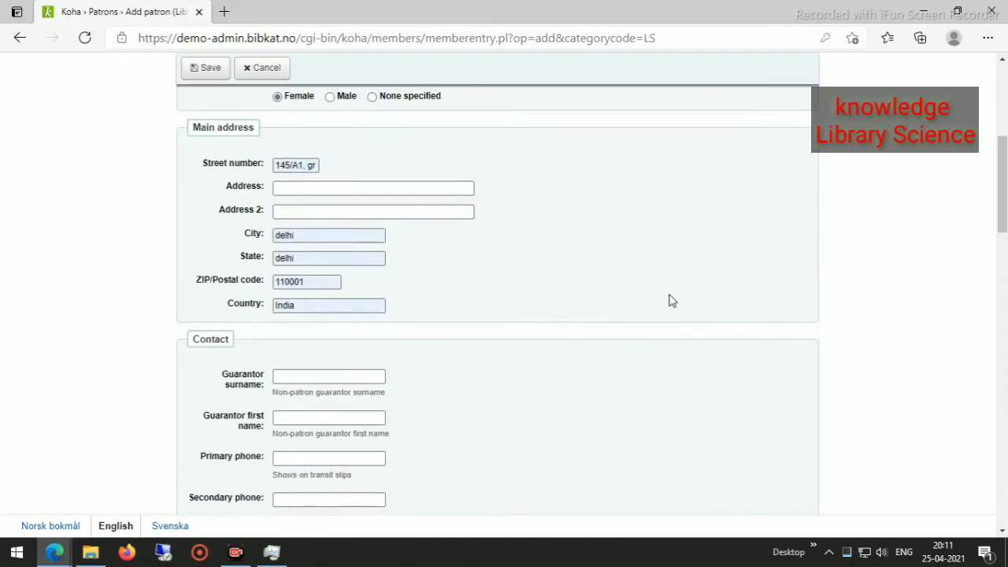
scroll(451, 324, up, 3)
double_click(277, 315)
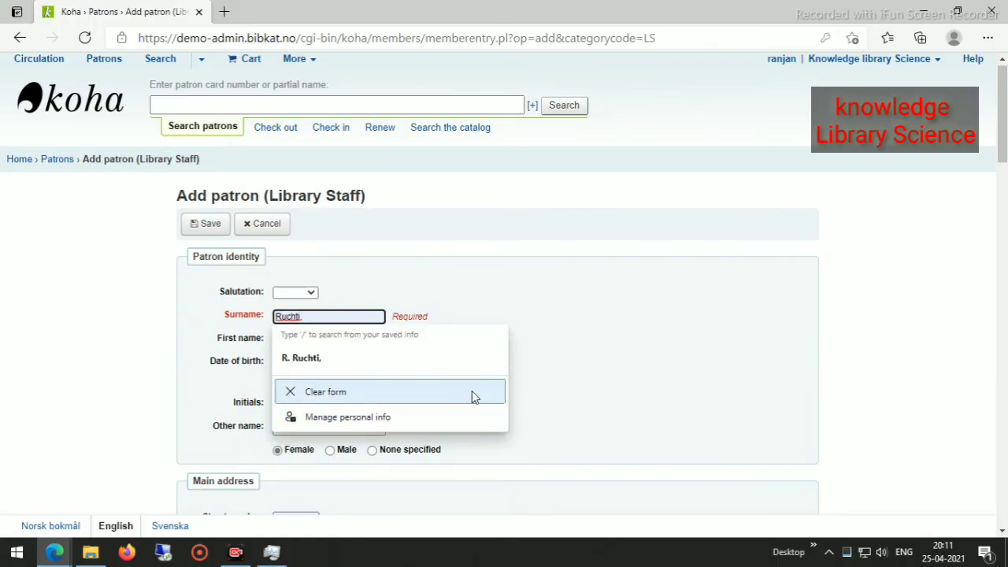
click(307, 316)
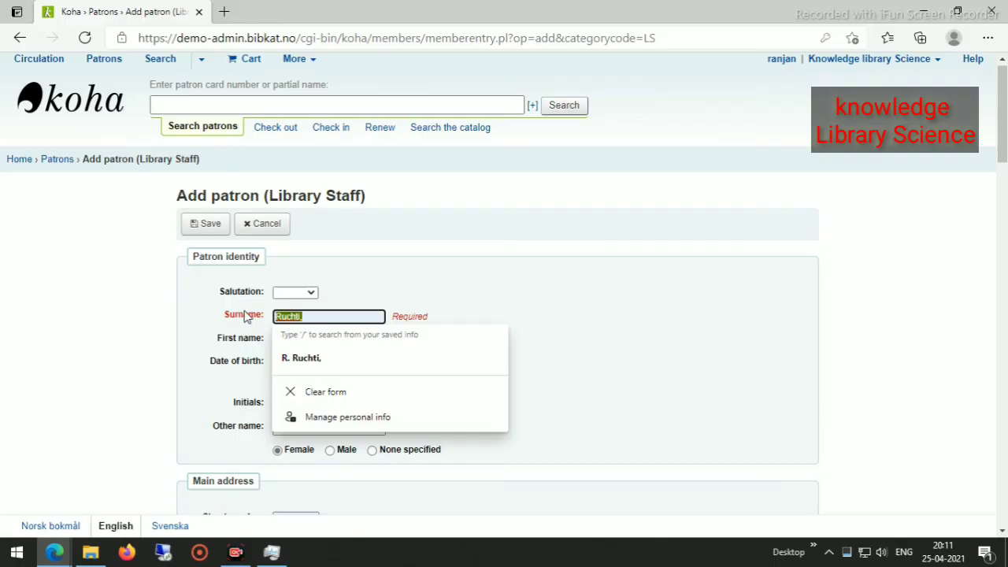
scroll(596, 434, down, 10)
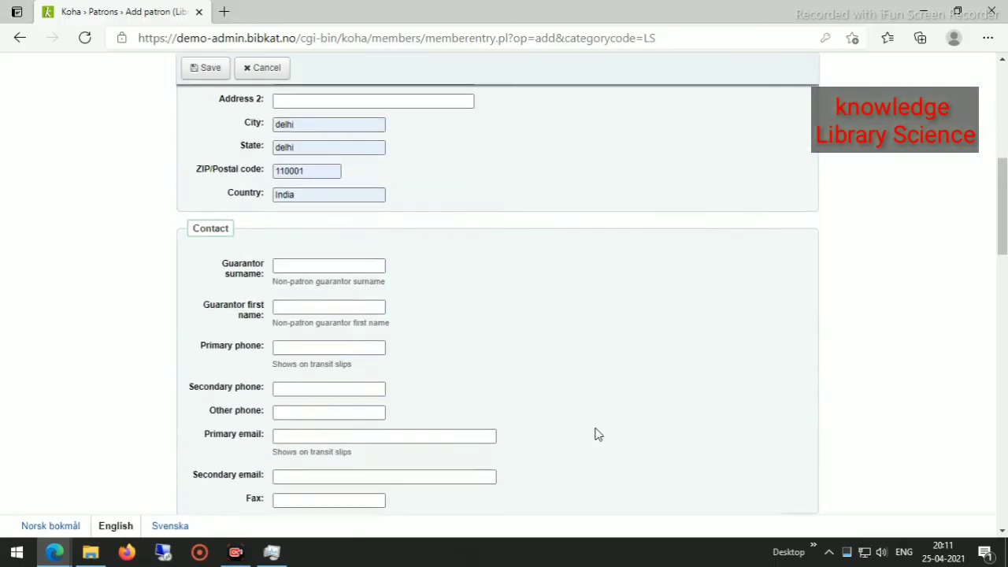
scroll(596, 434, down, 2)
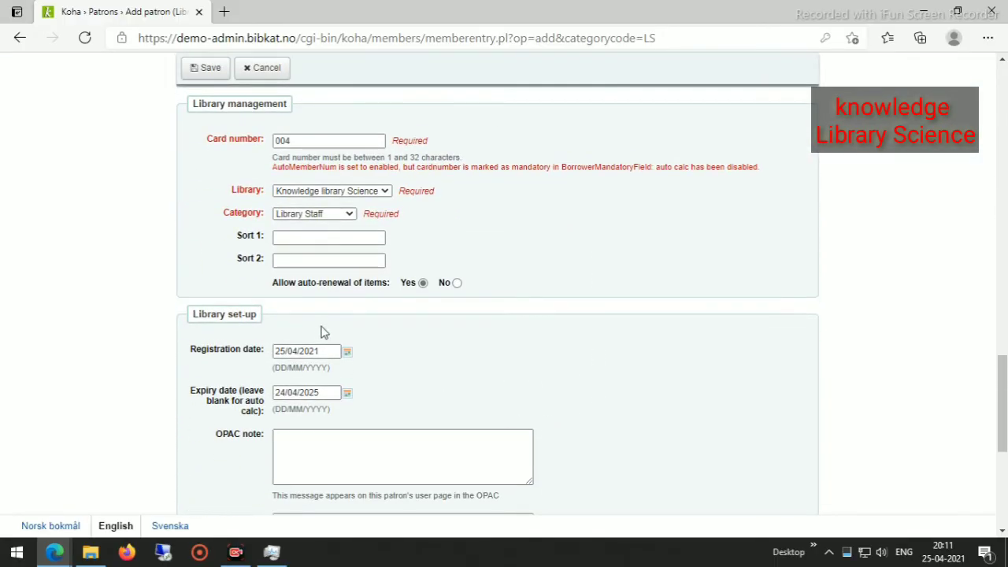
scroll(320, 331, down, 5)
Enter the patron's surname as the staff username, set and confirm a password, then save the patron.
click(289, 288)
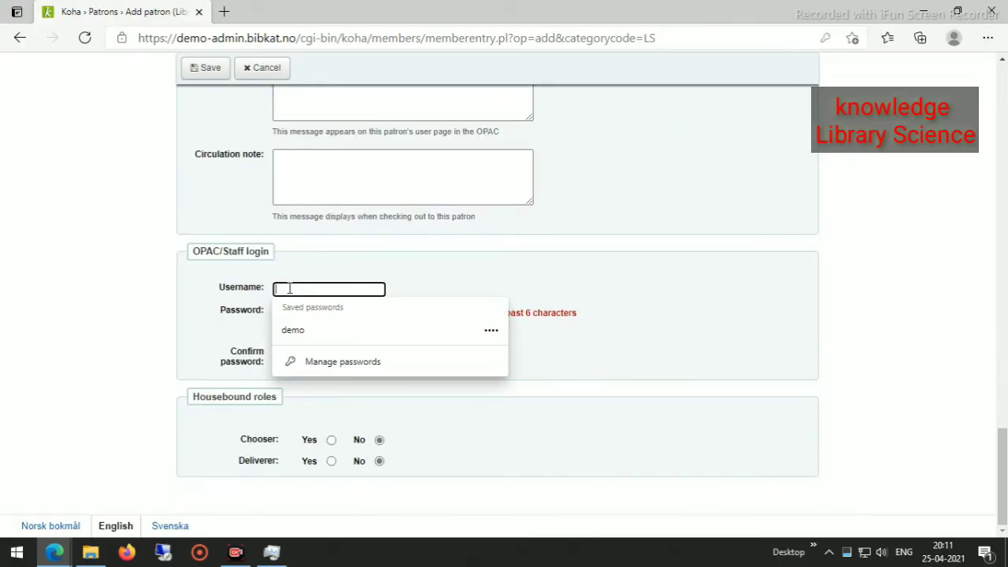
text(Ruchti,)
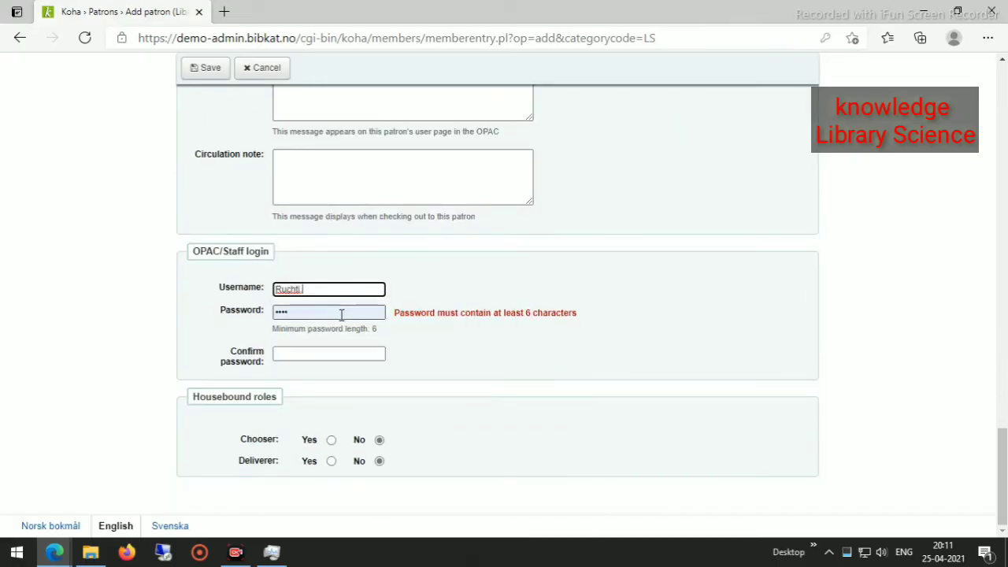
click(308, 313)
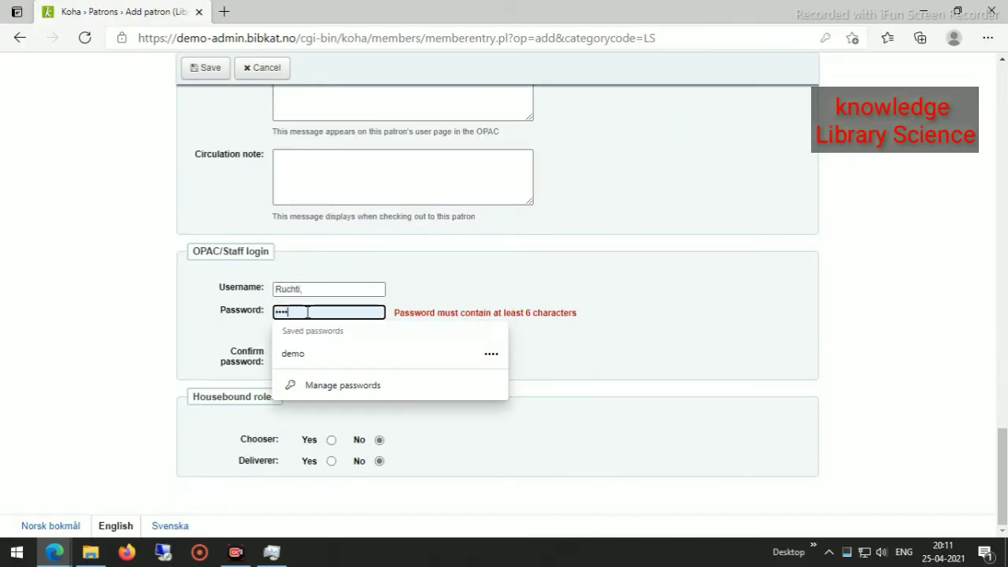
key(BackSpace)
key(BackSpace)
key(BackSpace)
key(BackSpace)
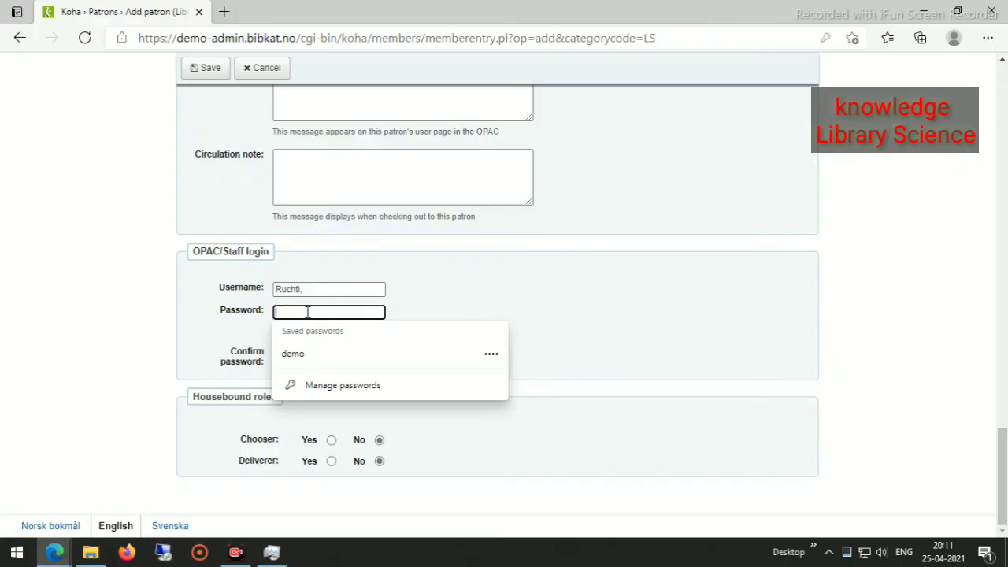
click(322, 289)
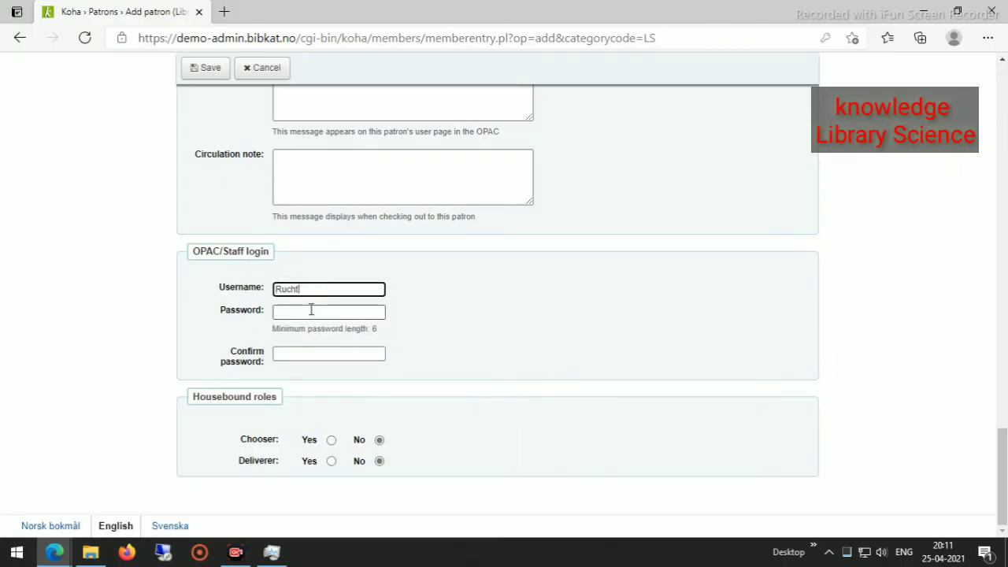
click(311, 311)
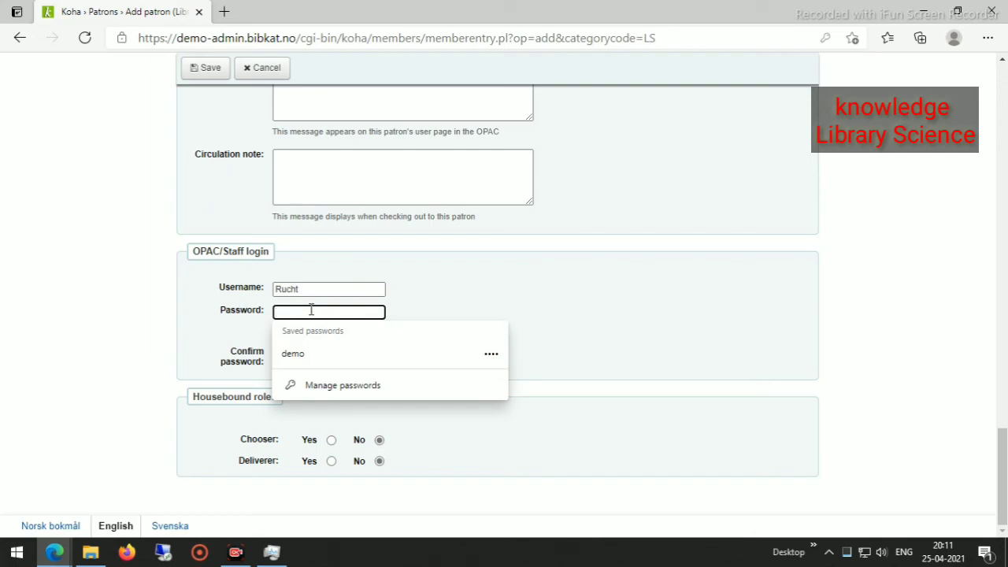
text(•)
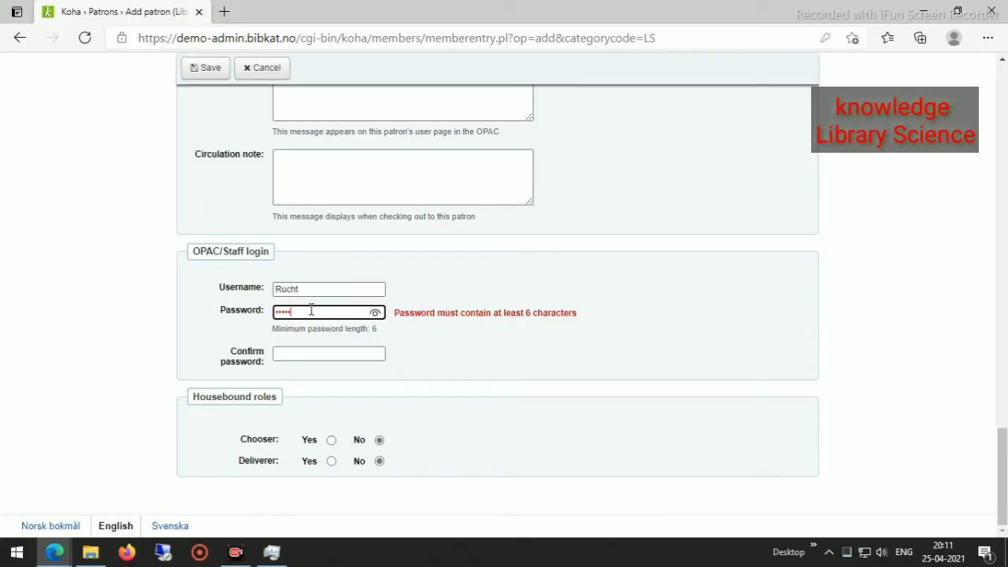
text(•)
click(320, 353)
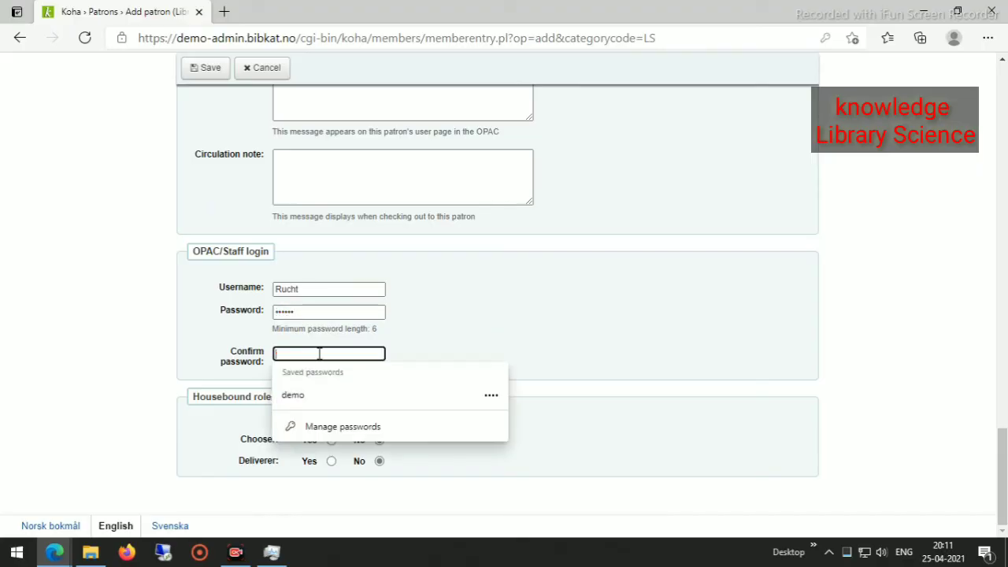
text(•)
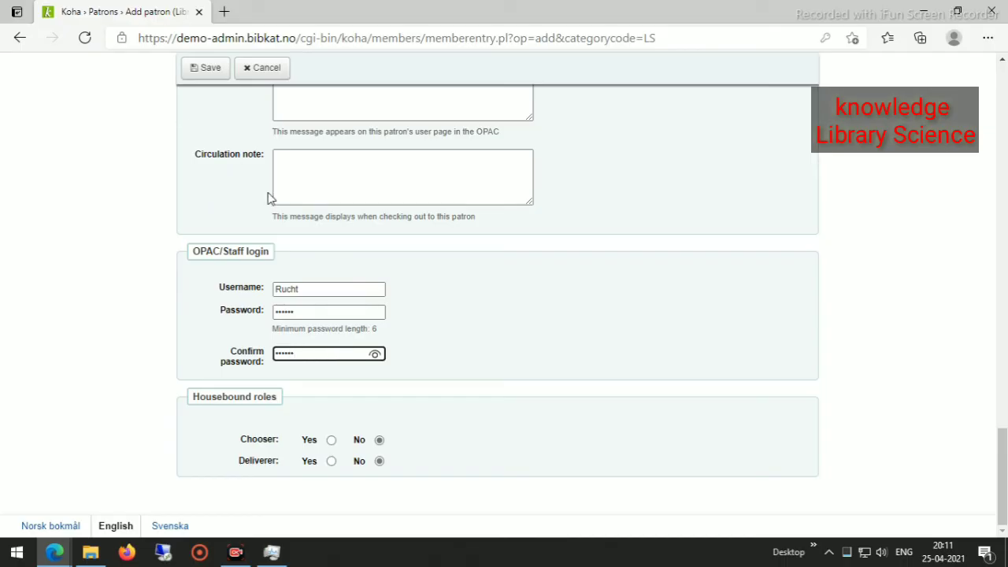
scroll(316, 349, up, 15)
click(207, 69)
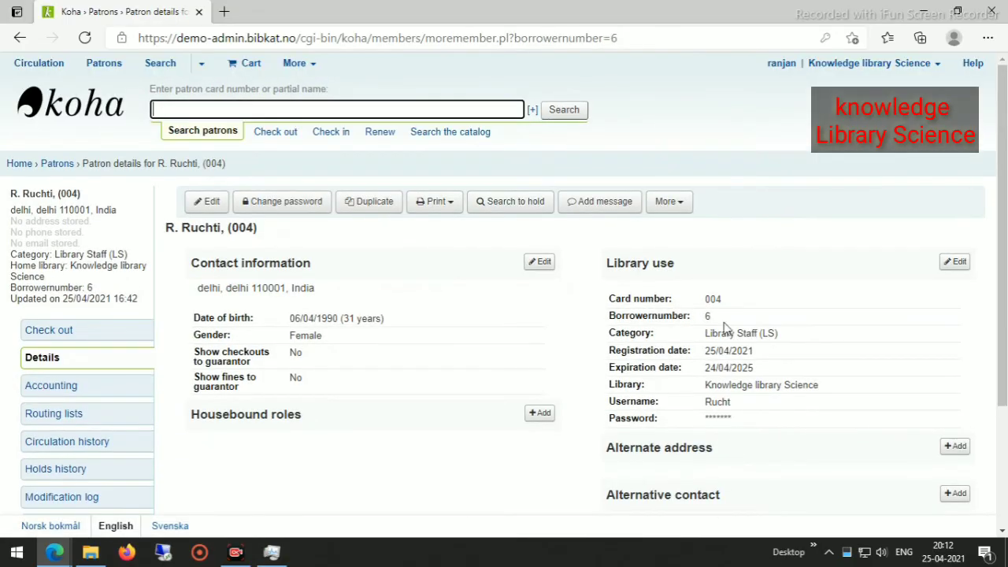
Choose Set permissions from the patron's More menu.
click(680, 205)
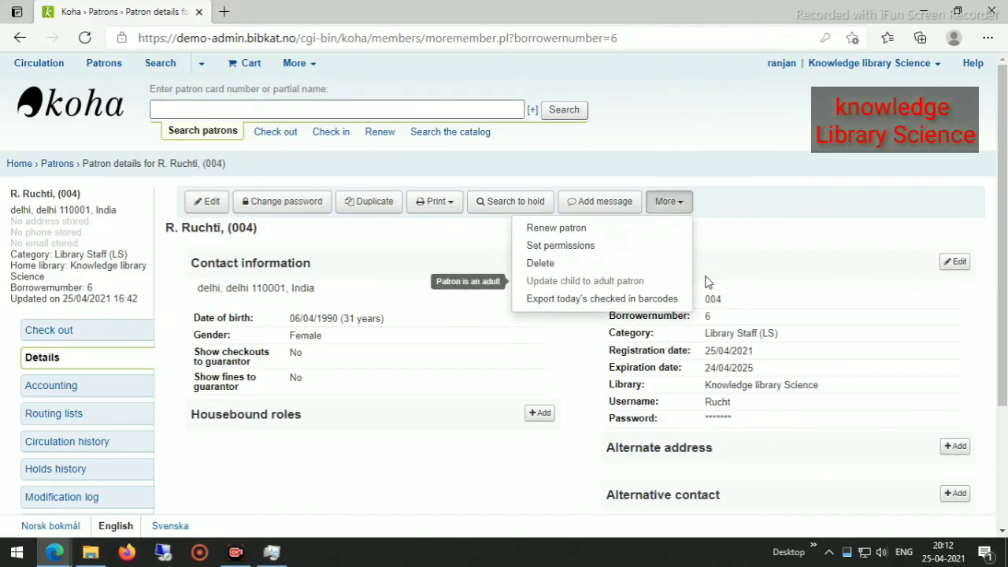
click(562, 247)
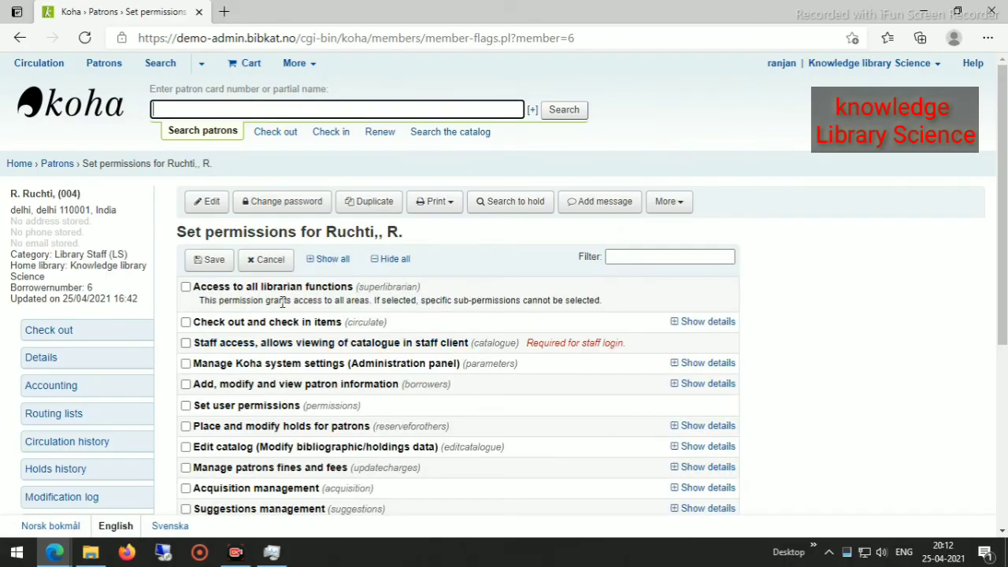
Grant circulation check-out/check-in, catalogue staff access, patron add/modify/view and set user permissions.
scroll(281, 301, down, 4)
scroll(225, 288, up, 2)
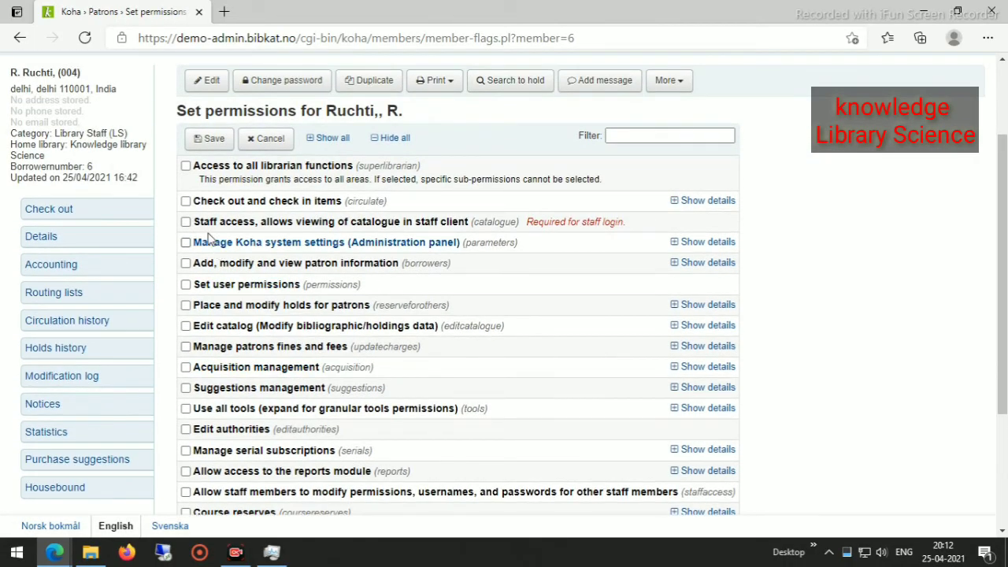
click(186, 201)
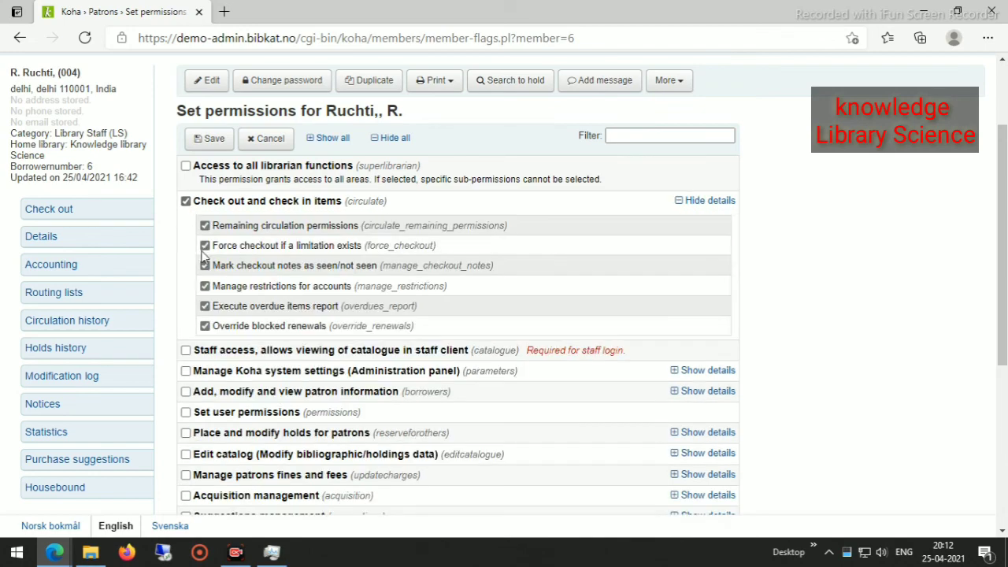
click(186, 350)
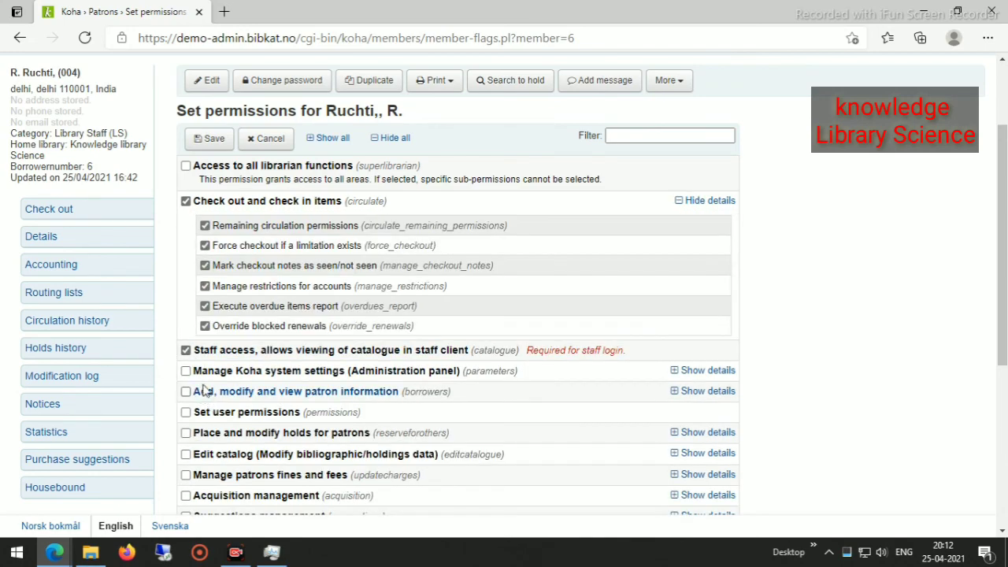
scroll(211, 393, down, 2)
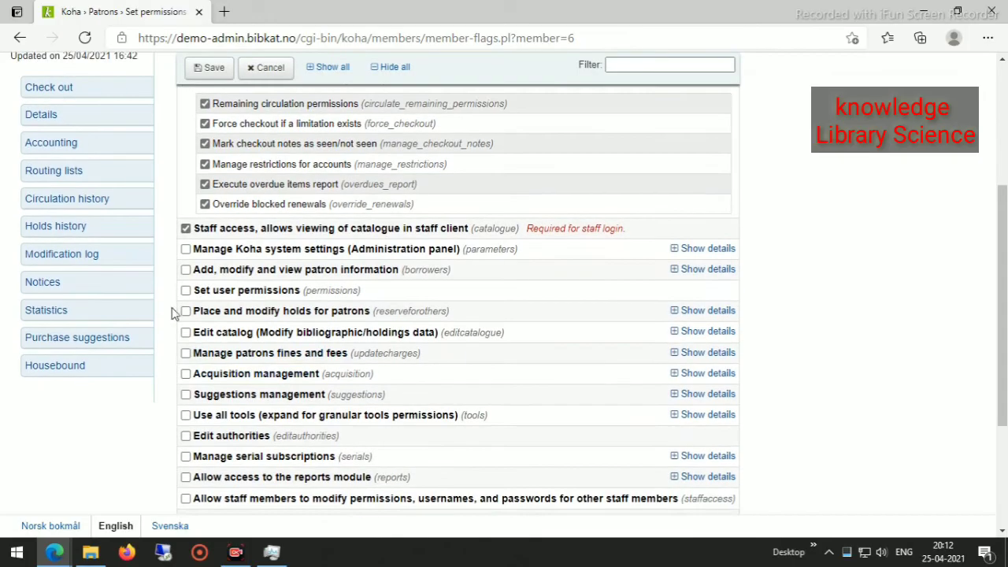
click(186, 270)
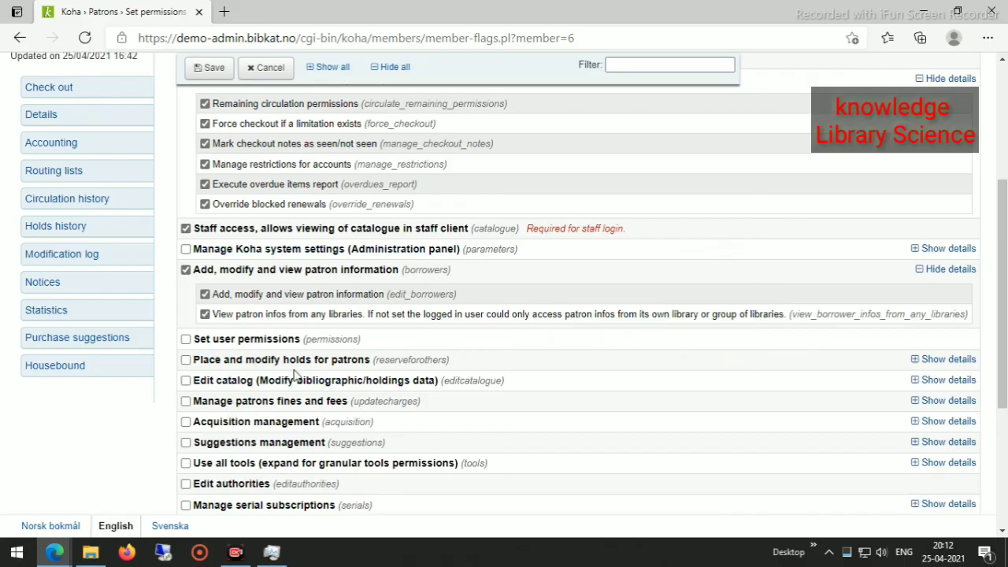
scroll(296, 378, down, 2)
scroll(292, 384, up, 1)
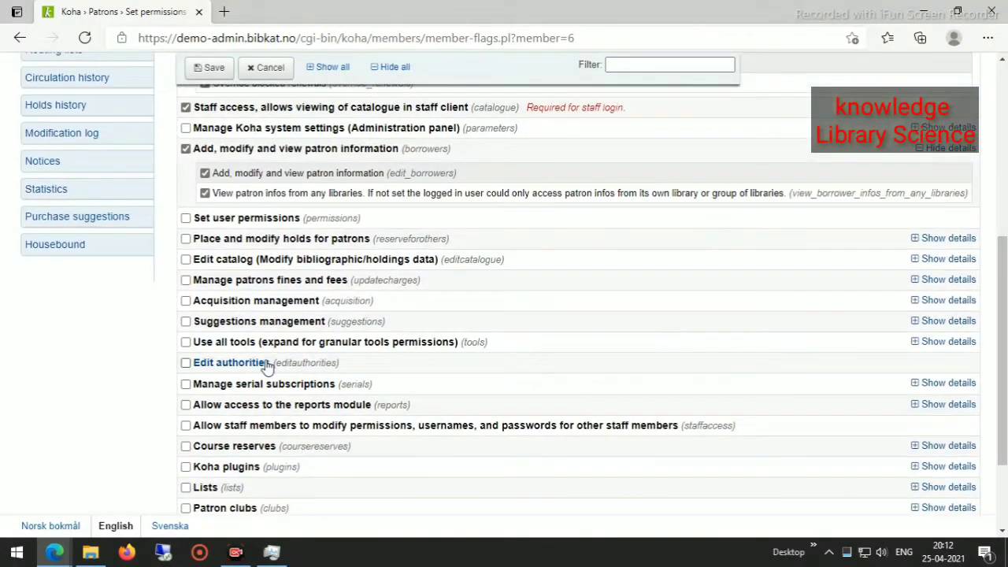
click(186, 218)
Add OPAC problem reports and patron clubs permissions, leave holds unticked, and save.
scroll(187, 409, down, 3)
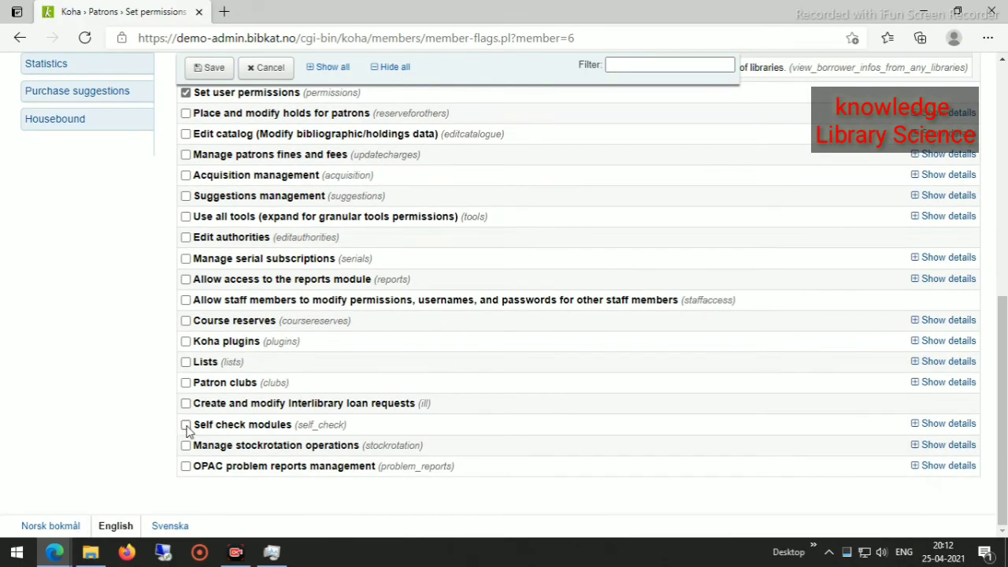
click(185, 467)
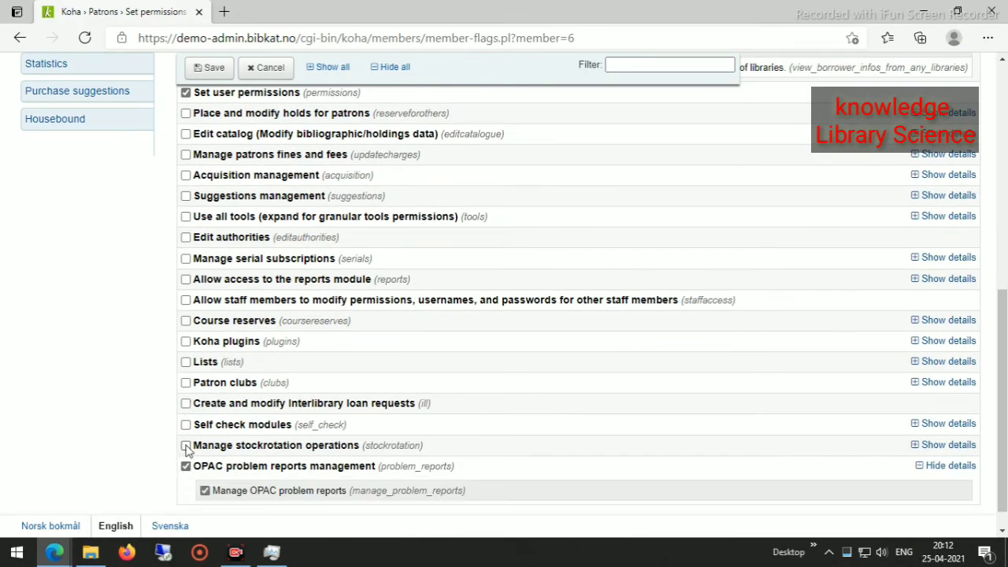
click(186, 383)
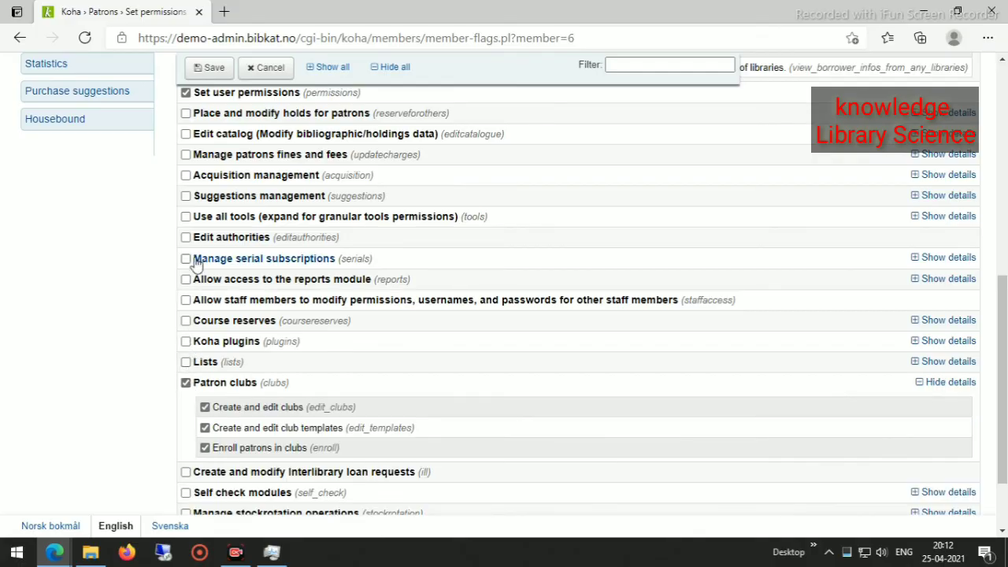
scroll(187, 236, up, 2)
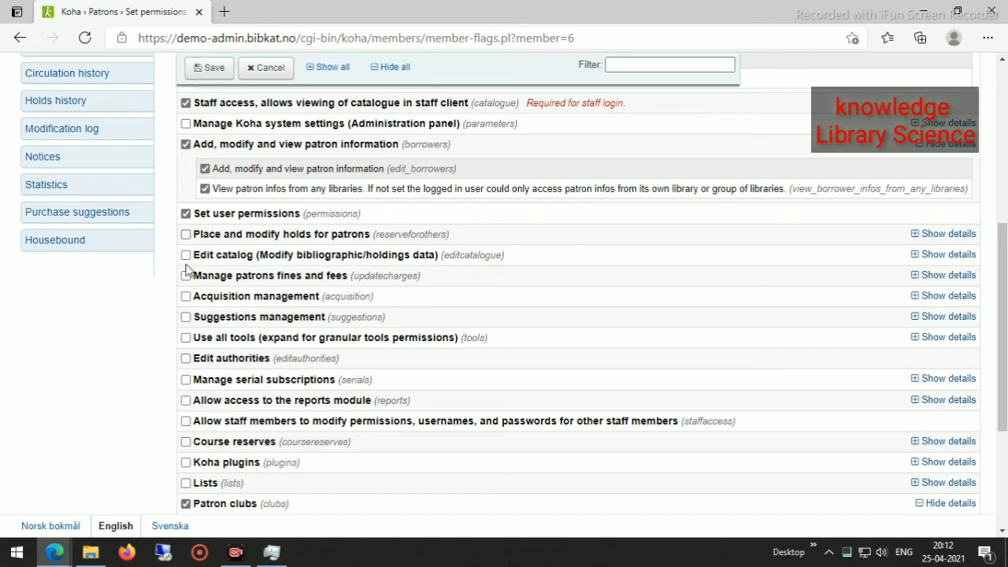
click(226, 235)
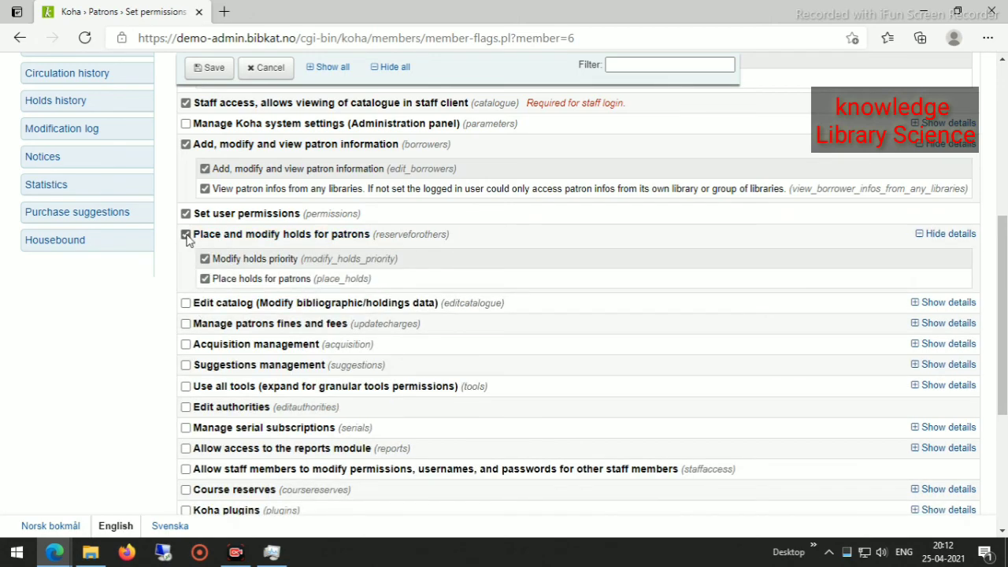
click(204, 260)
scroll(197, 381, down, 5)
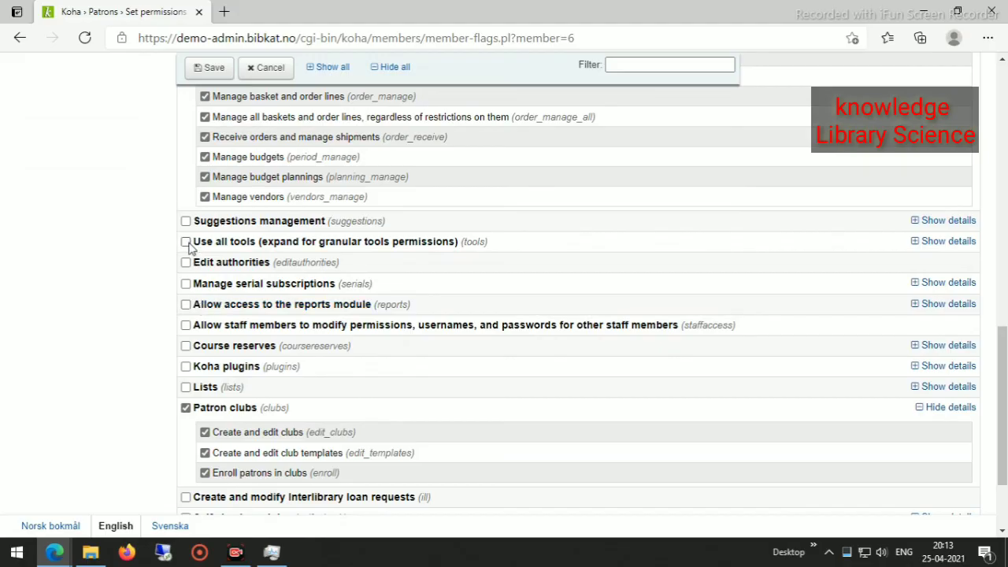
scroll(216, 335, down, 2)
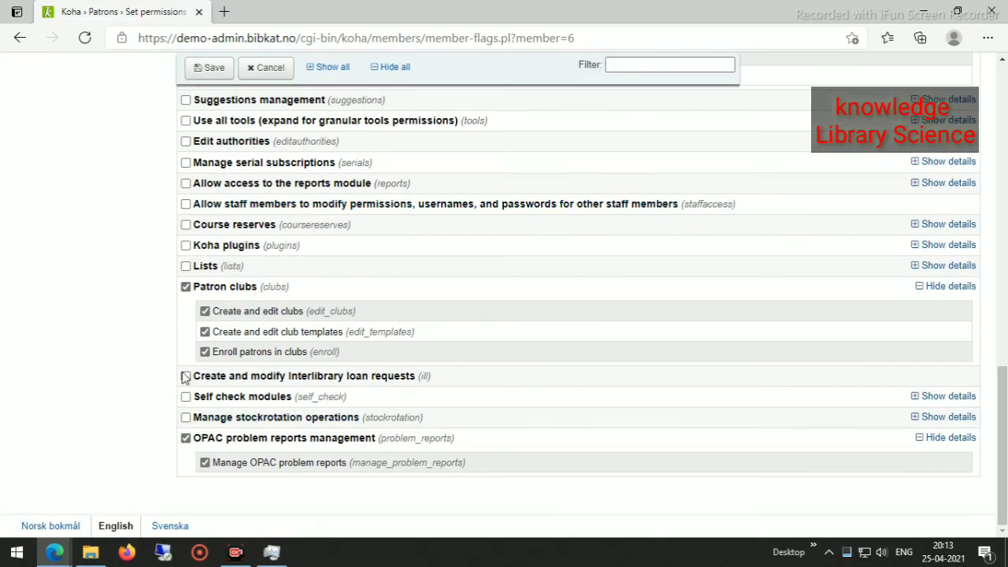
scroll(396, 425, up, 10)
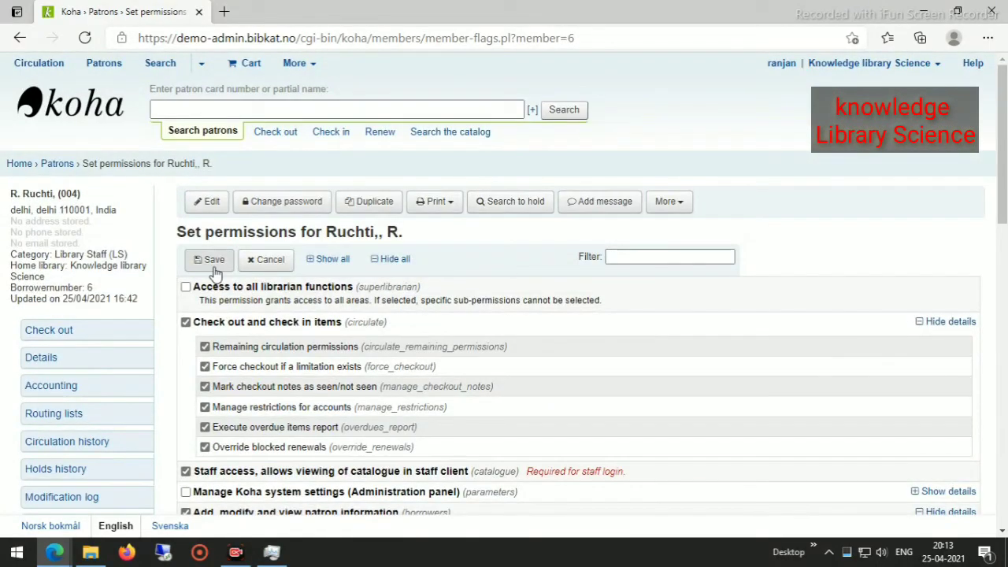
click(203, 260)
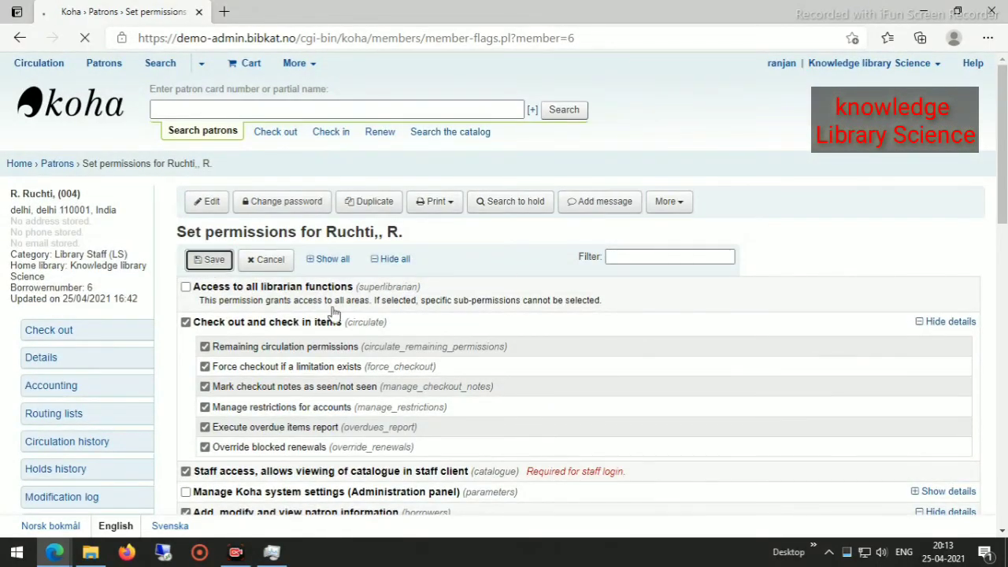